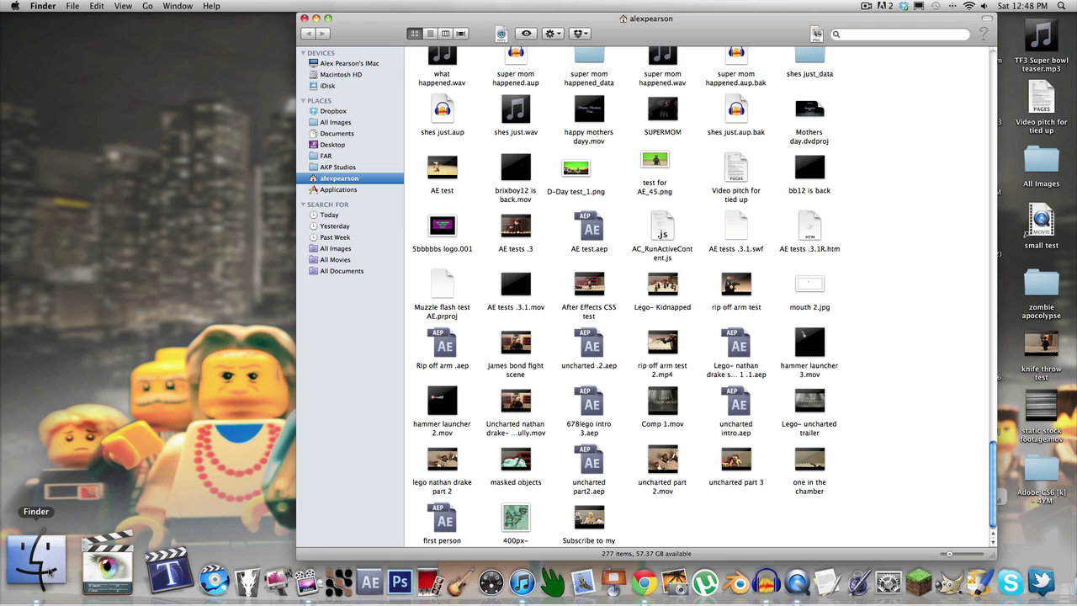
Step: Open Comp 2.mov from the AKP Studios folder, play the first part of the finished effect, and close the movie
{"action": "scroll", "coordinate": [722, 215], "scroll_direction": "up", "scroll_amount": 5}
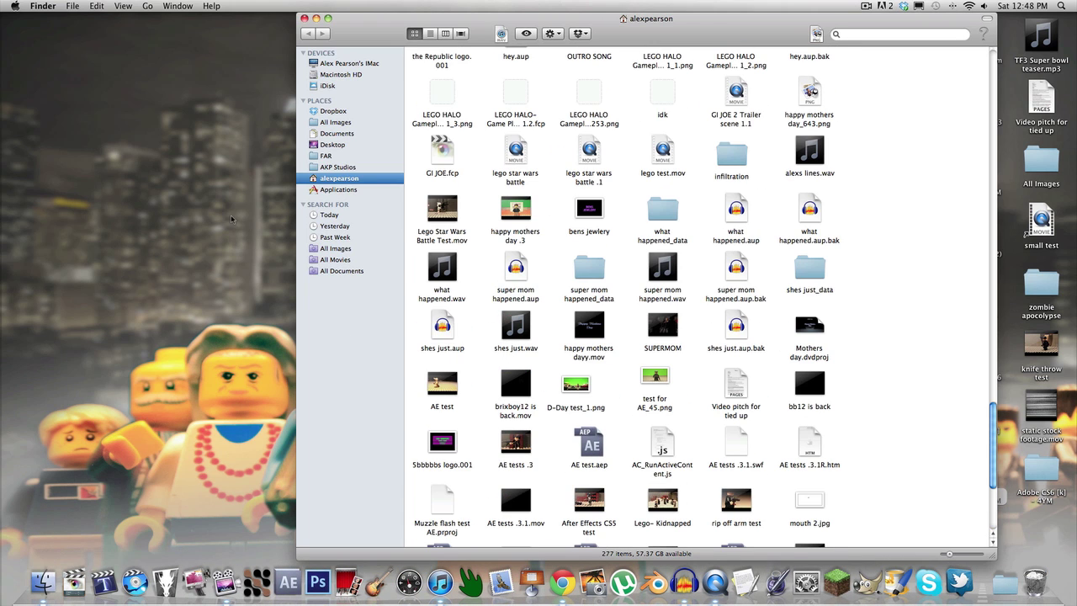
{"action": "left_click", "coordinate": [328, 169]}
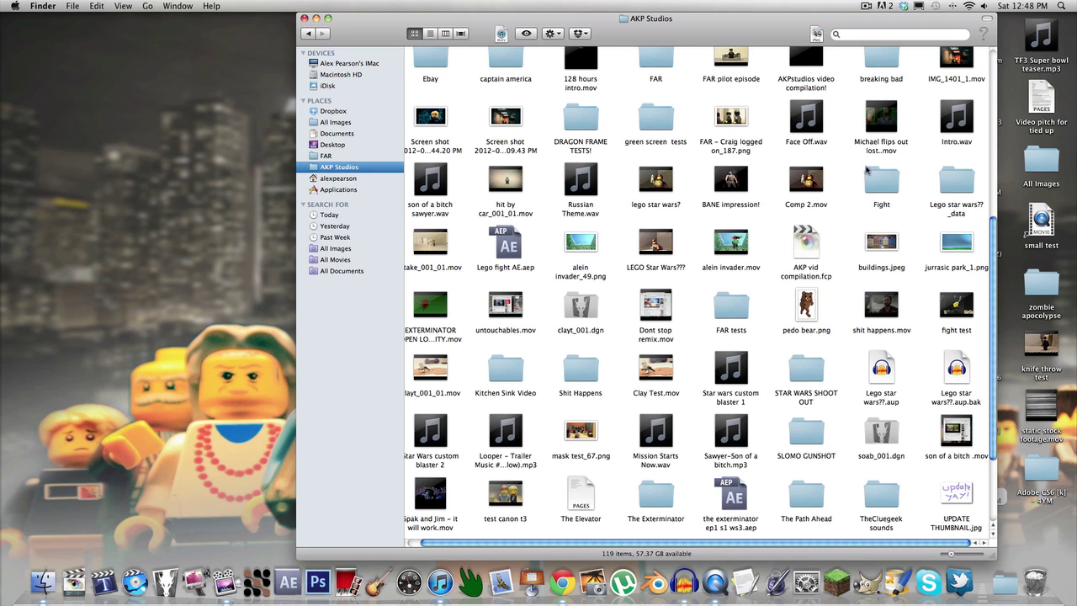
{"action": "double_click", "coordinate": [807, 178]}
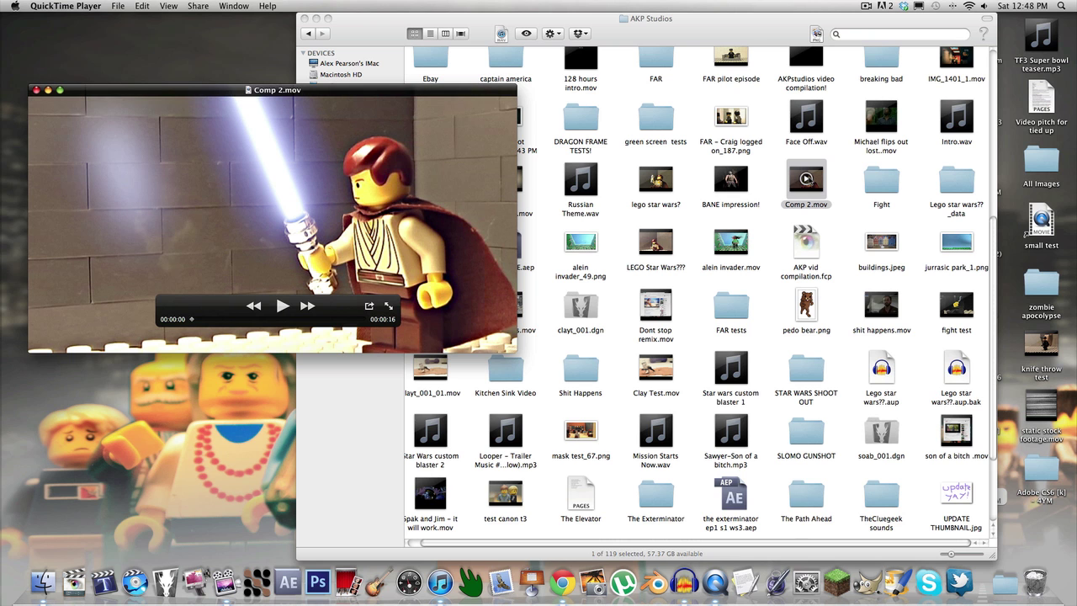
{"action": "key", "text": "space"}
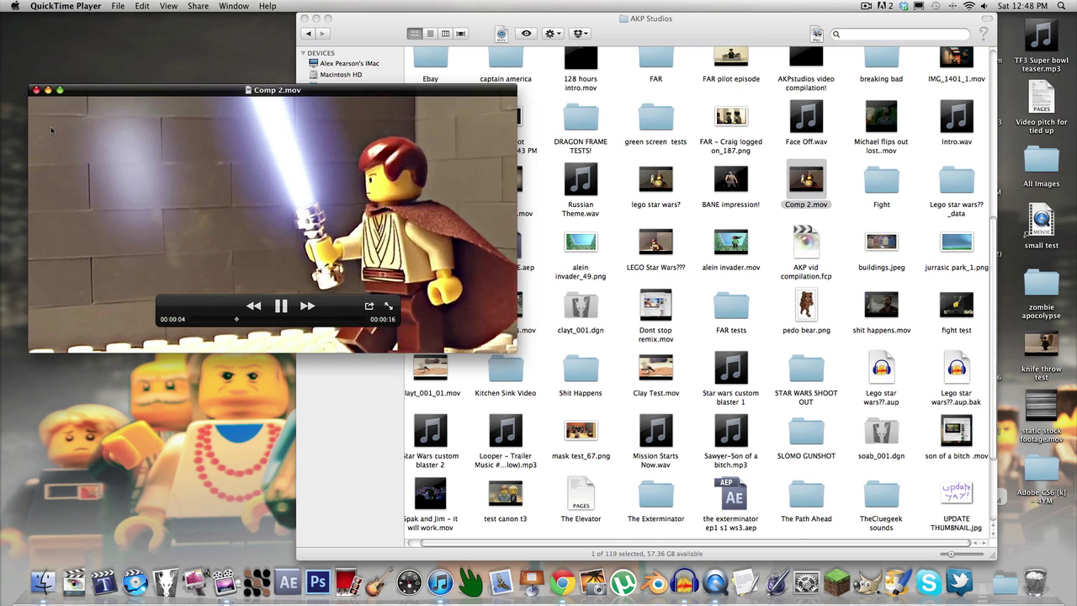
{"action": "key", "text": "space"}
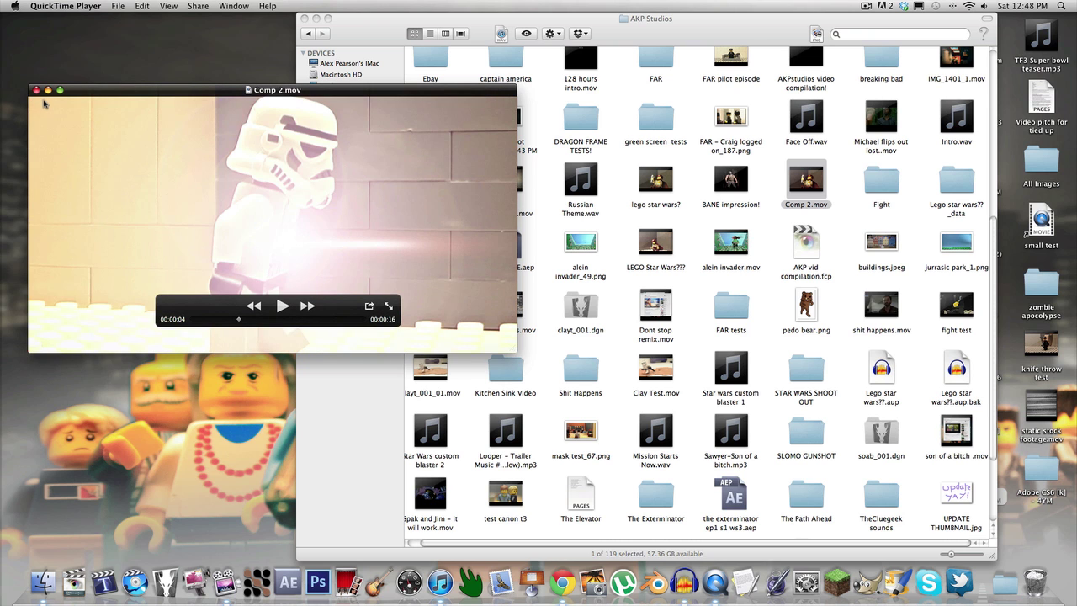
{"action": "key", "text": "space"}
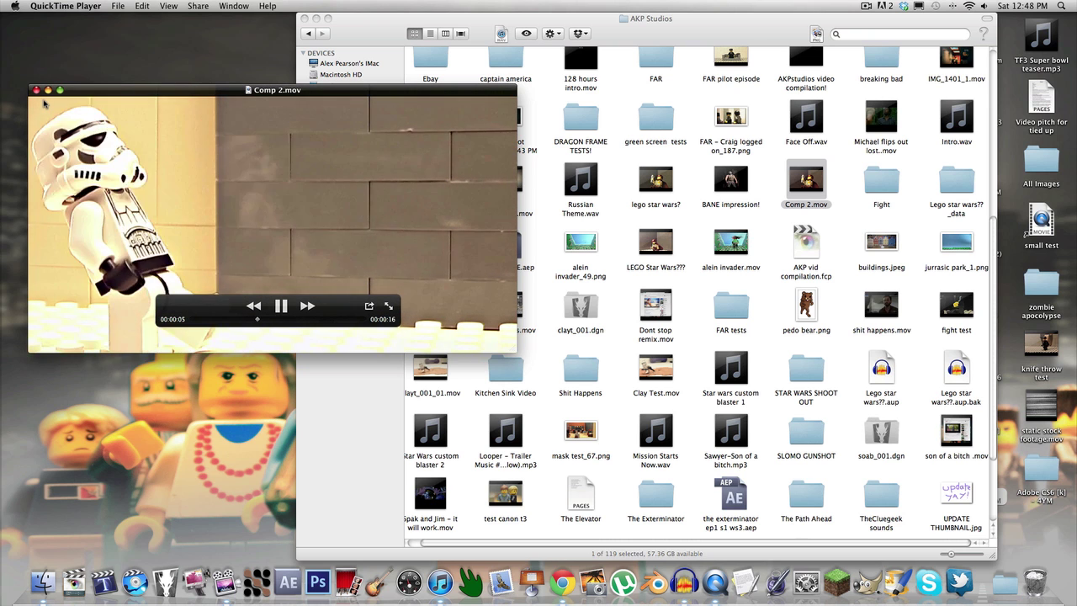
{"action": "key", "text": "space"}
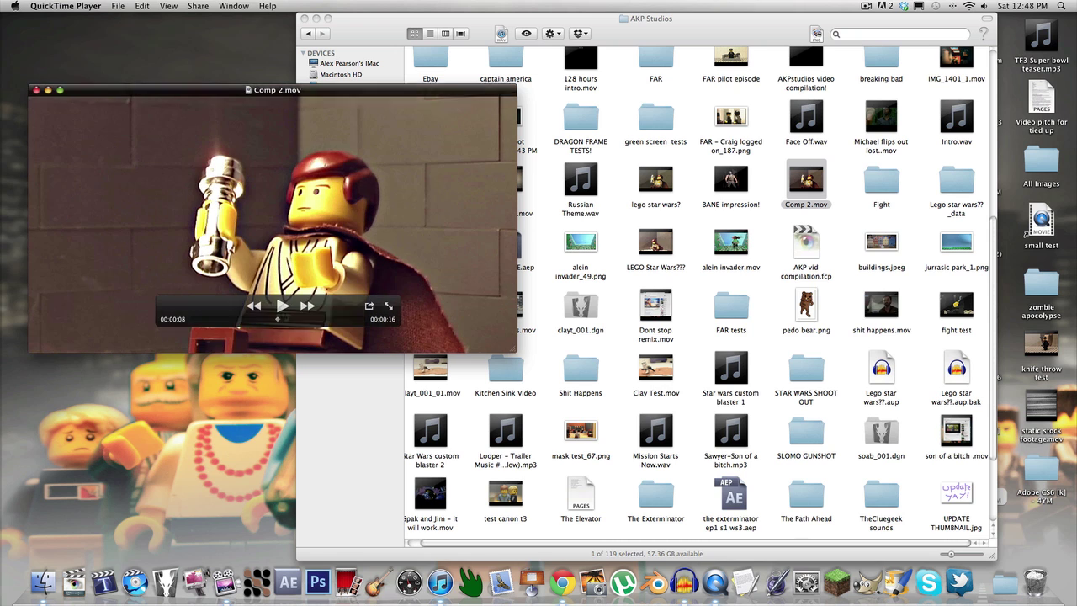
{"action": "key", "text": "space"}
{"action": "key", "text": "space"}
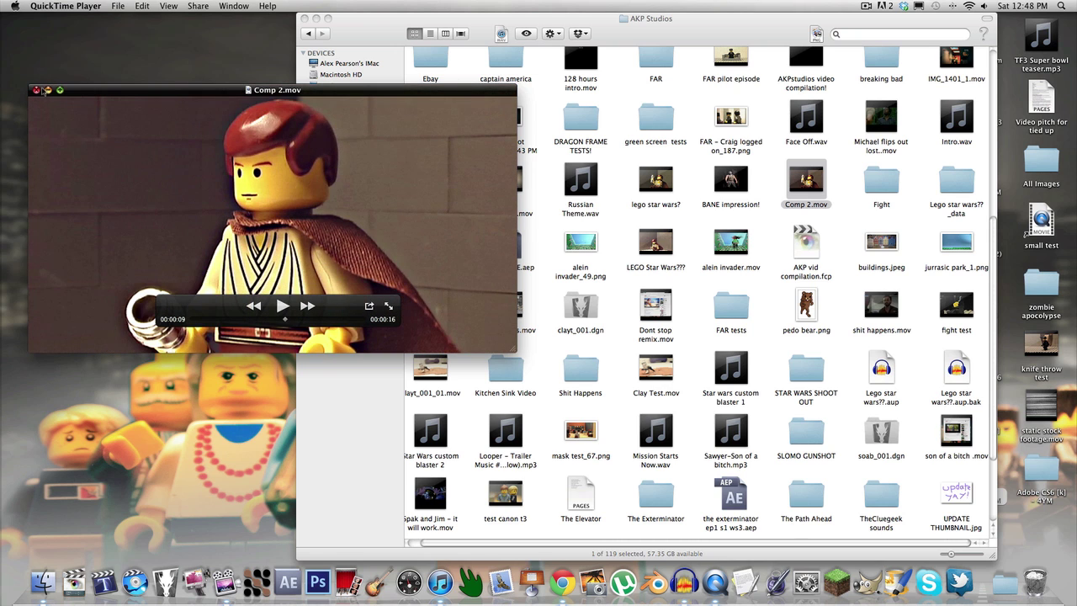
{"action": "left_click", "coordinate": [37, 90]}
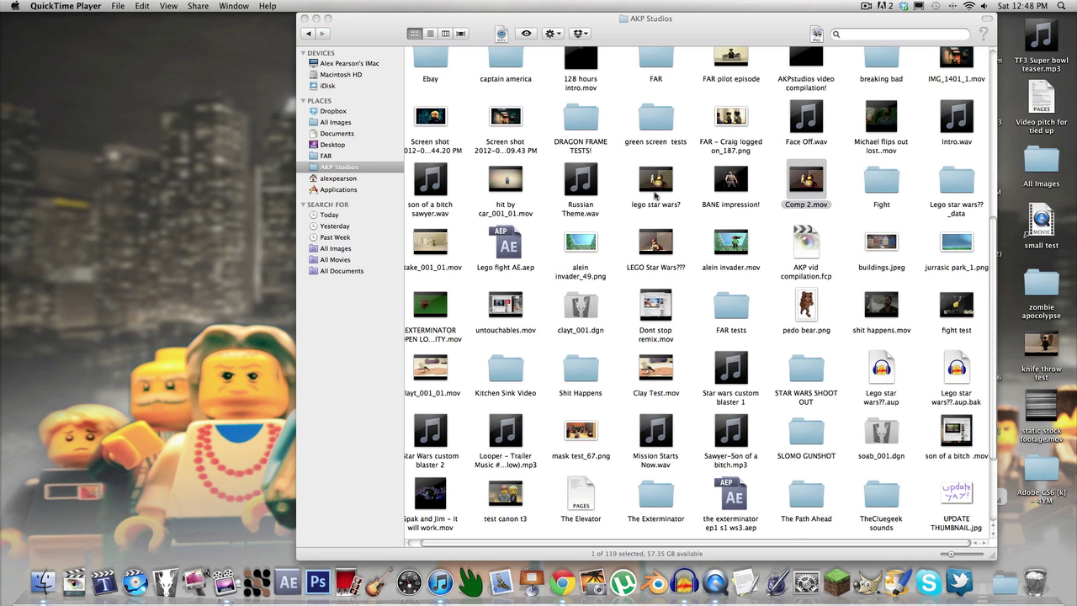
Step: Import the "lego star wars?" clip into After Effects, interpreting its alpha channel as Straight - Unmatted
{"action": "mouse_move", "coordinate": [656, 180]}
{"action": "left_click", "coordinate": [659, 180]}
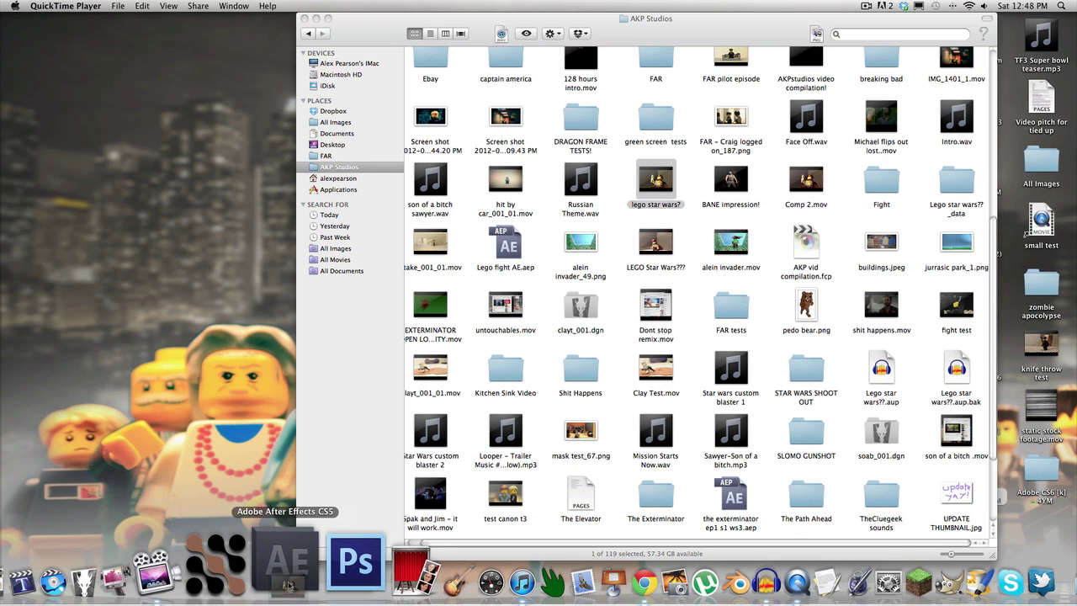
{"action": "left_click", "coordinate": [305, 18]}
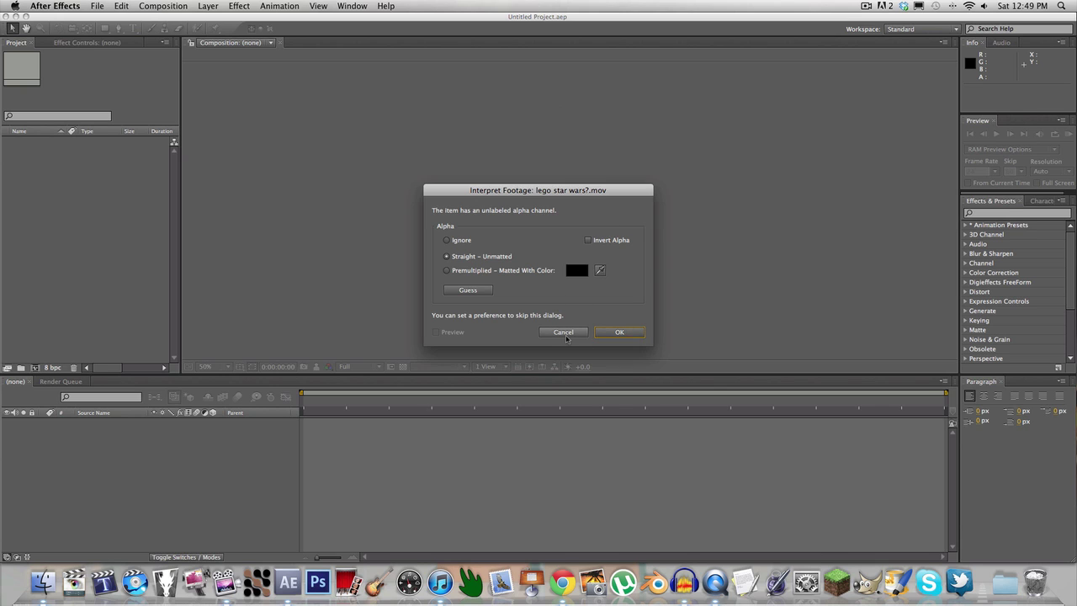
{"action": "left_click", "coordinate": [619, 332]}
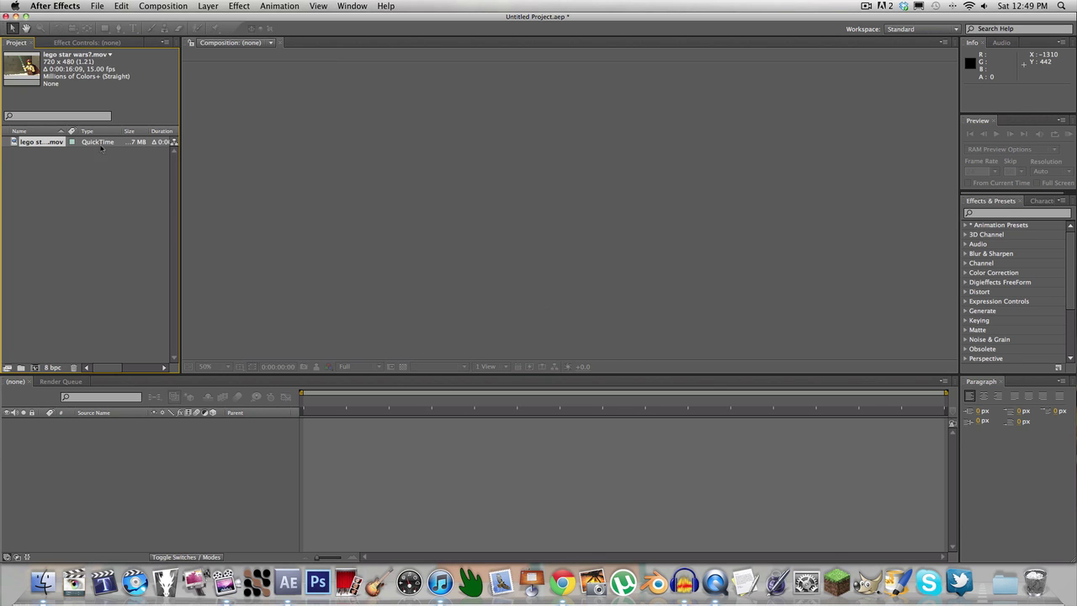
Step: Create a composition from lego star wars?.mov and show it at 100% magnification in the viewer
{"action": "left_click_drag", "start_coordinate": [41, 145], "coordinate": [84, 463]}
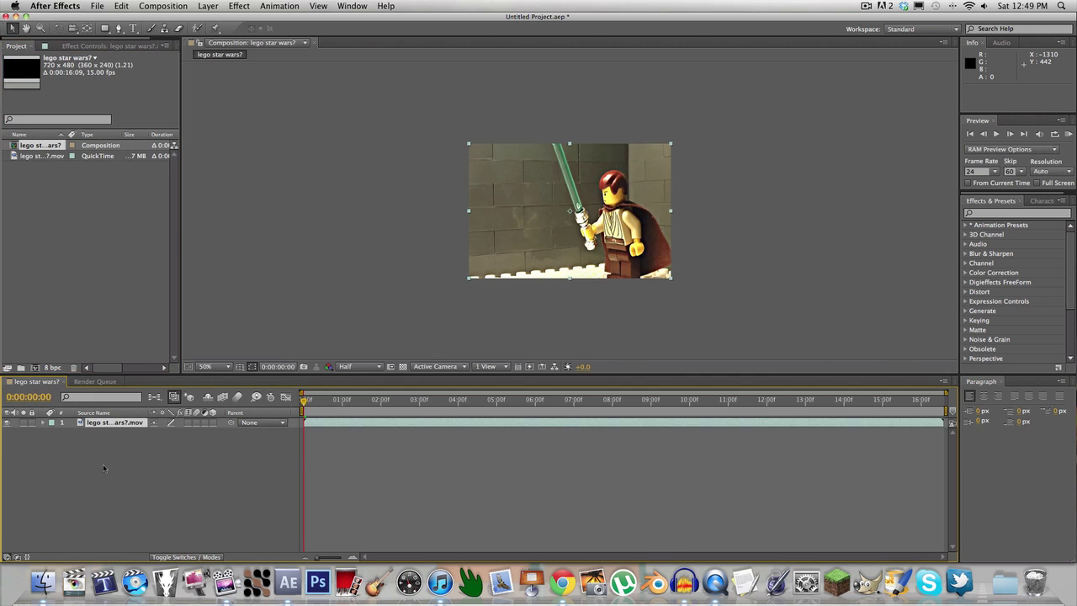
{"action": "left_click", "coordinate": [210, 366]}
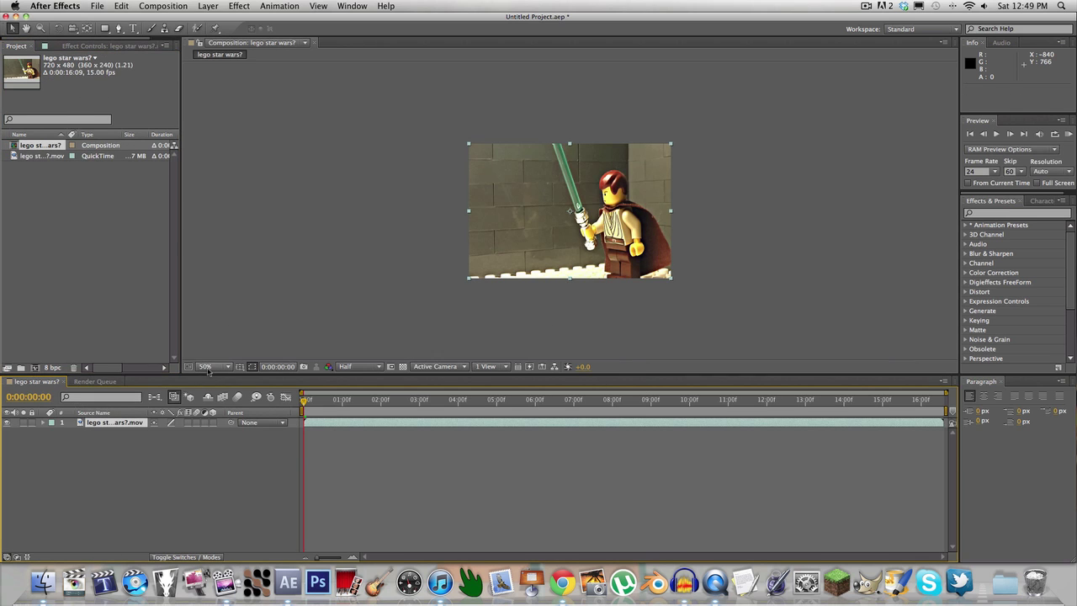
{"action": "left_click", "coordinate": [235, 388]}
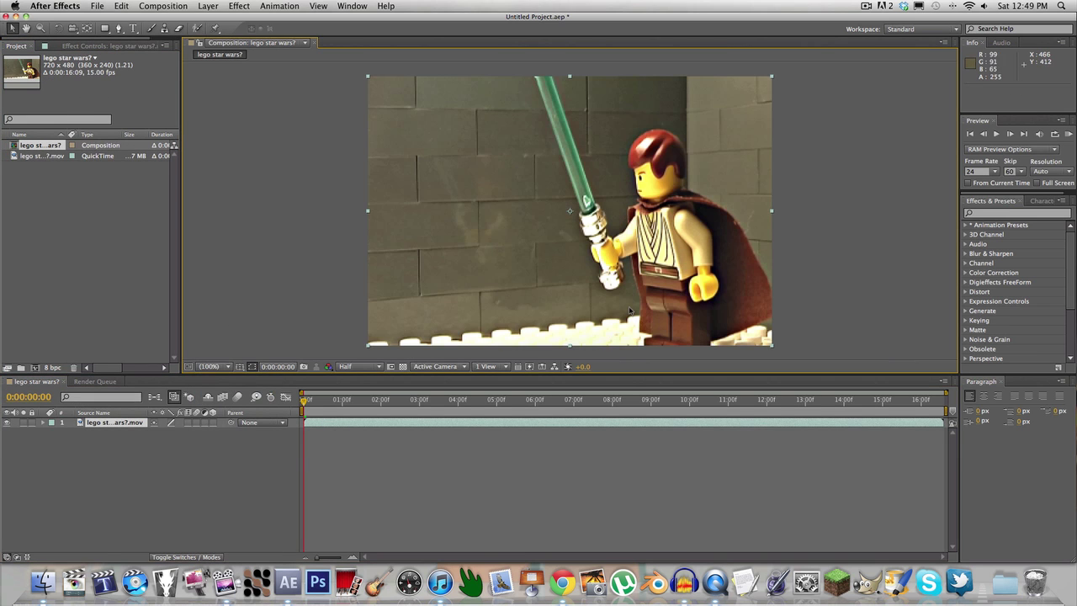
Step: Scrub through the clip to review the footage, return to the first frame, and deselect the layer
{"action": "left_click_drag", "start_coordinate": [600, 402], "coordinate": [301, 400]}
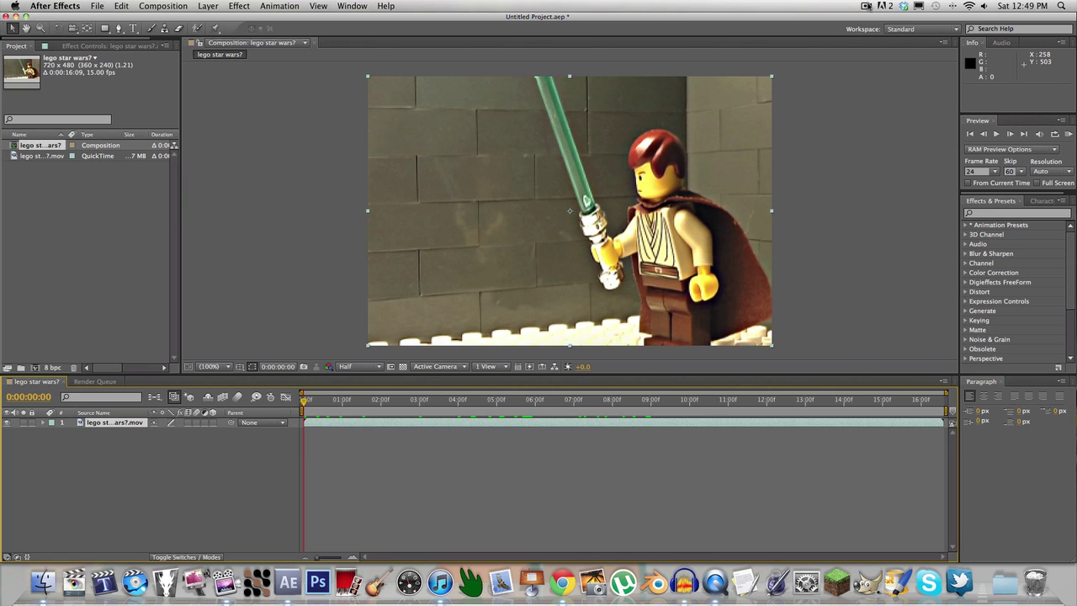
{"action": "left_click", "coordinate": [866, 6]}
{"action": "left_click", "coordinate": [899, 40]}
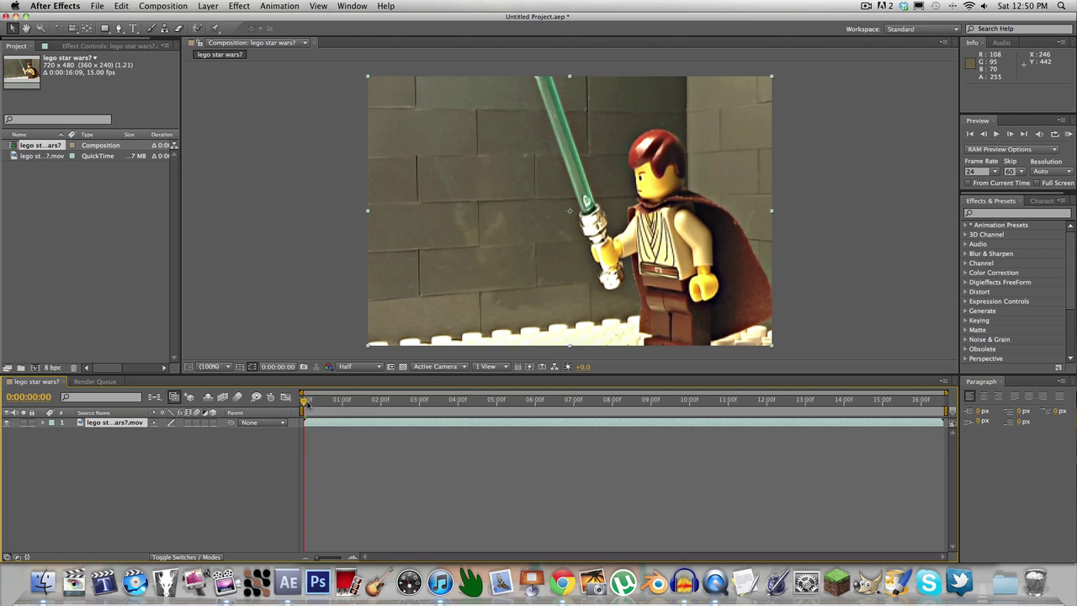
{"action": "left_click_drag", "start_coordinate": [305, 402], "coordinate": [252, 459]}
{"action": "left_click", "coordinate": [493, 446]}
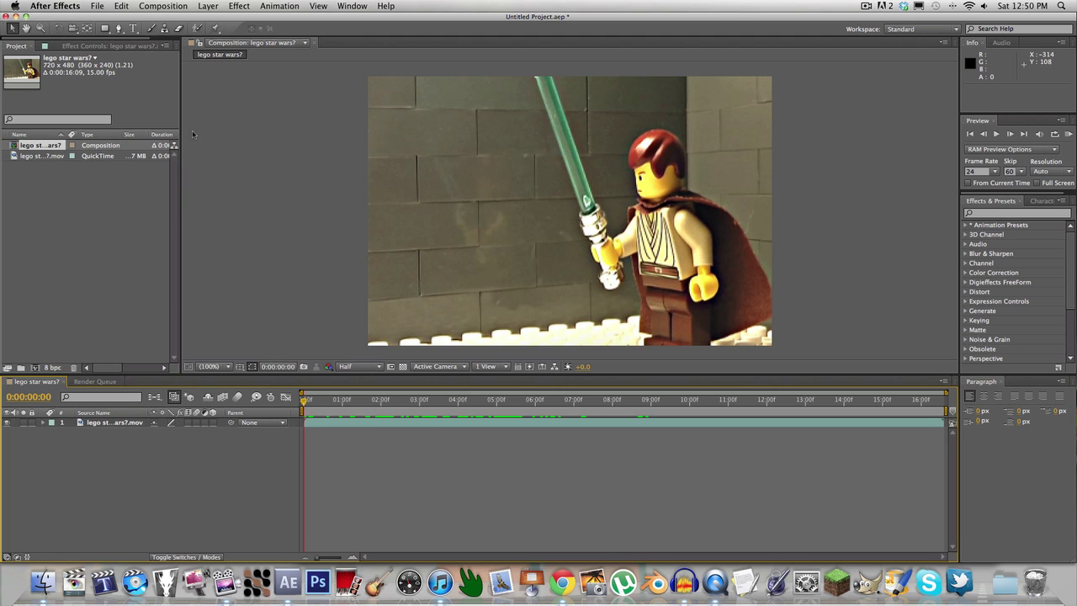
{"action": "left_click", "coordinate": [208, 6]}
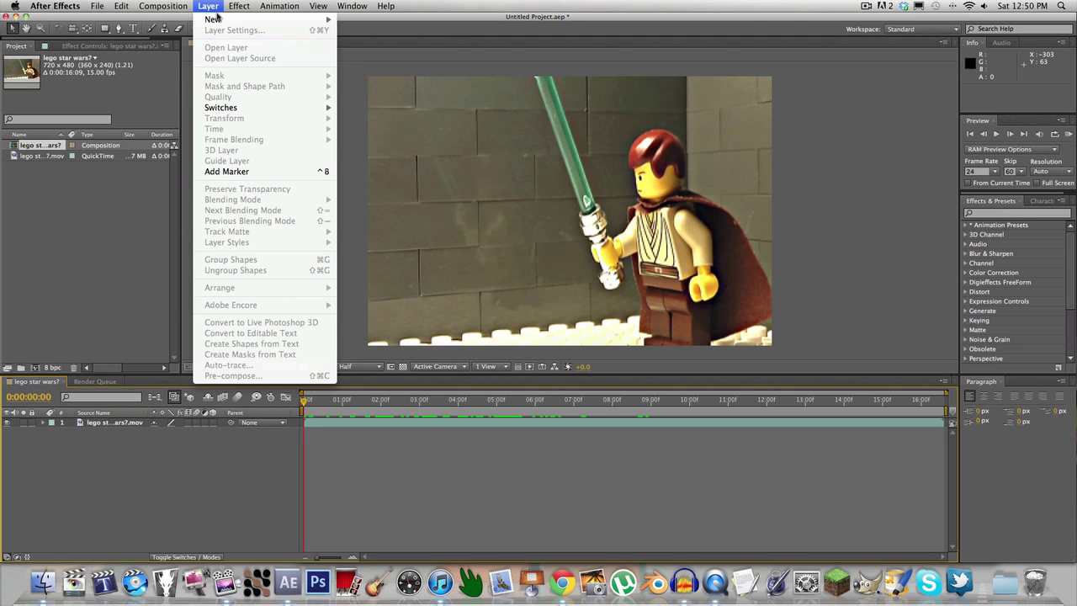
{"action": "mouse_move", "coordinate": [248, 22]}
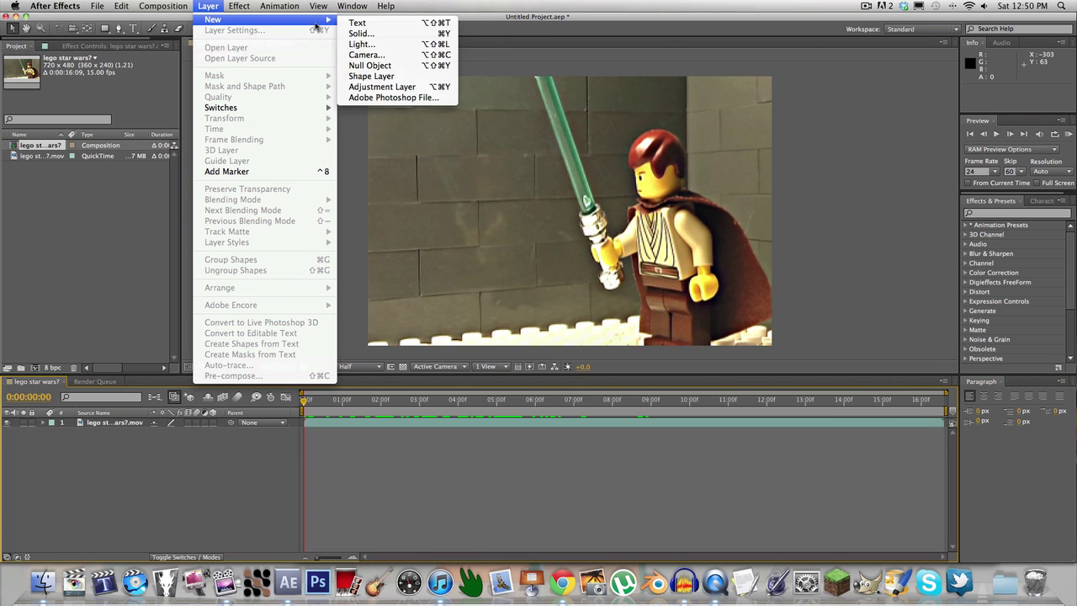
{"action": "left_click", "coordinate": [358, 22]}
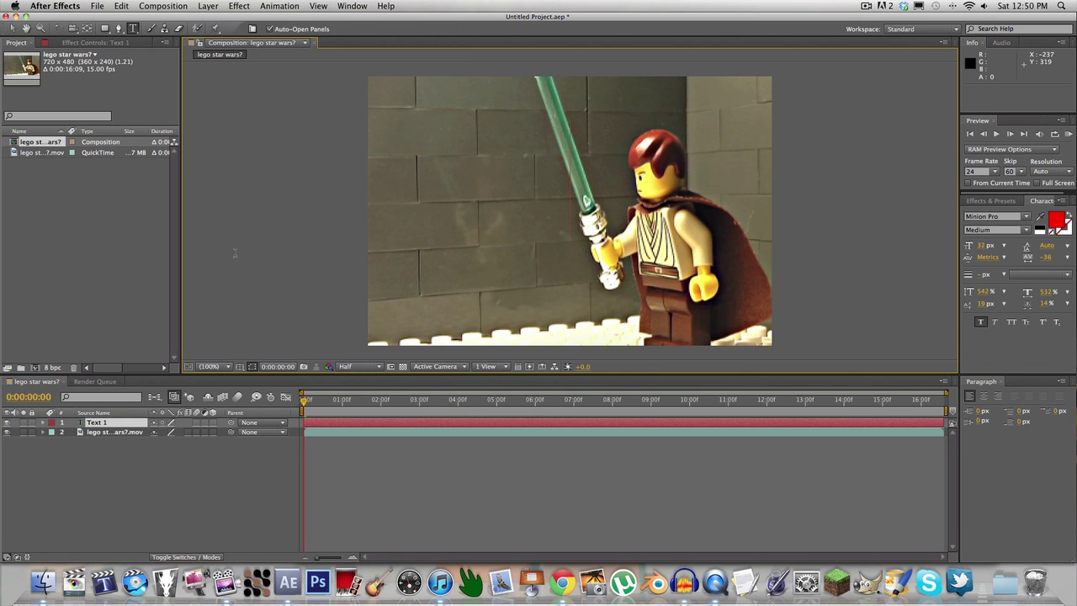
{"action": "left_click", "coordinate": [340, 423]}
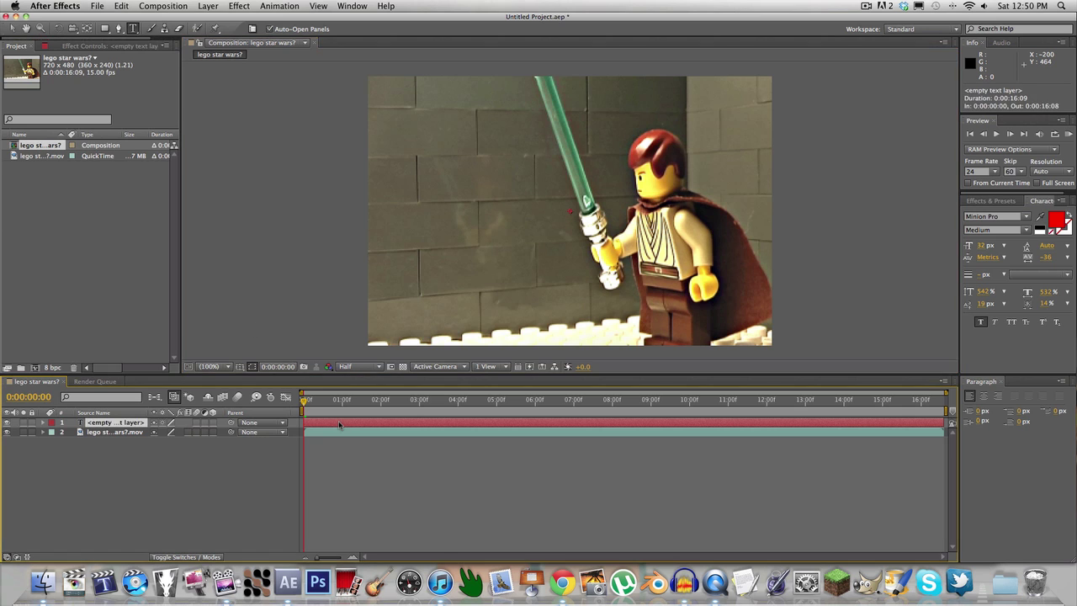
{"action": "key", "text": "Delete"}
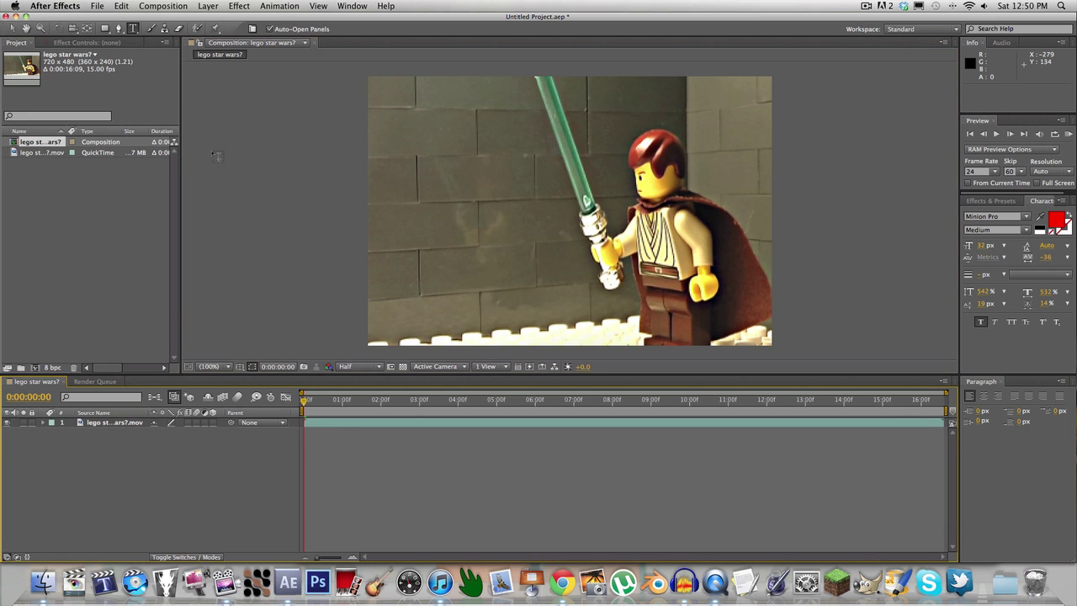
Step: Create a white (FFFFFF) 720 × 480 px solid layer above the clip and hide it from view
{"action": "left_click", "coordinate": [241, 5]}
{"action": "mouse_move", "coordinate": [208, 5]}
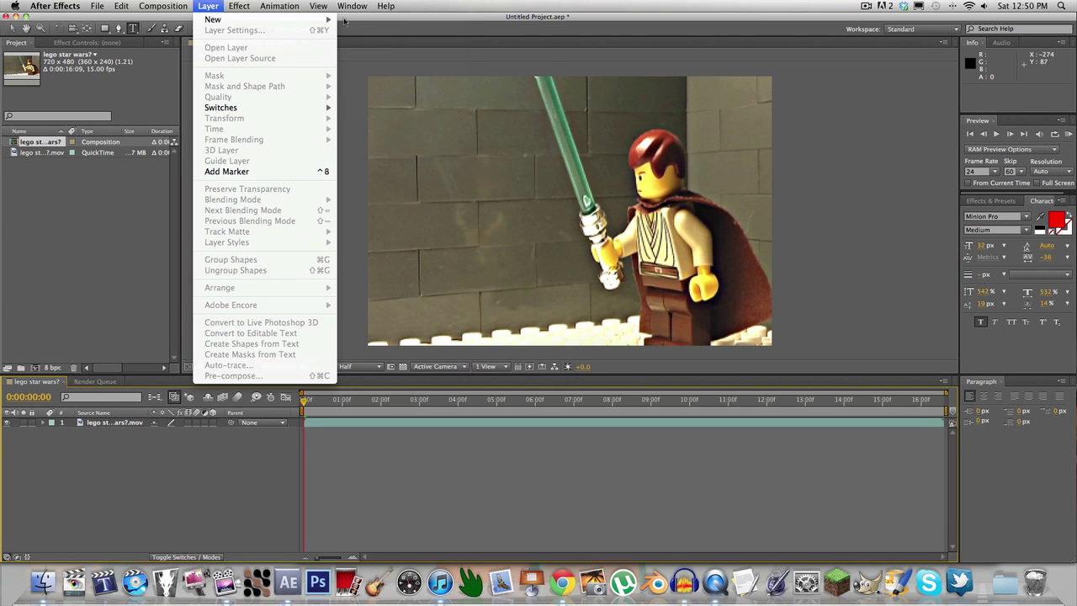
{"action": "mouse_move", "coordinate": [265, 20]}
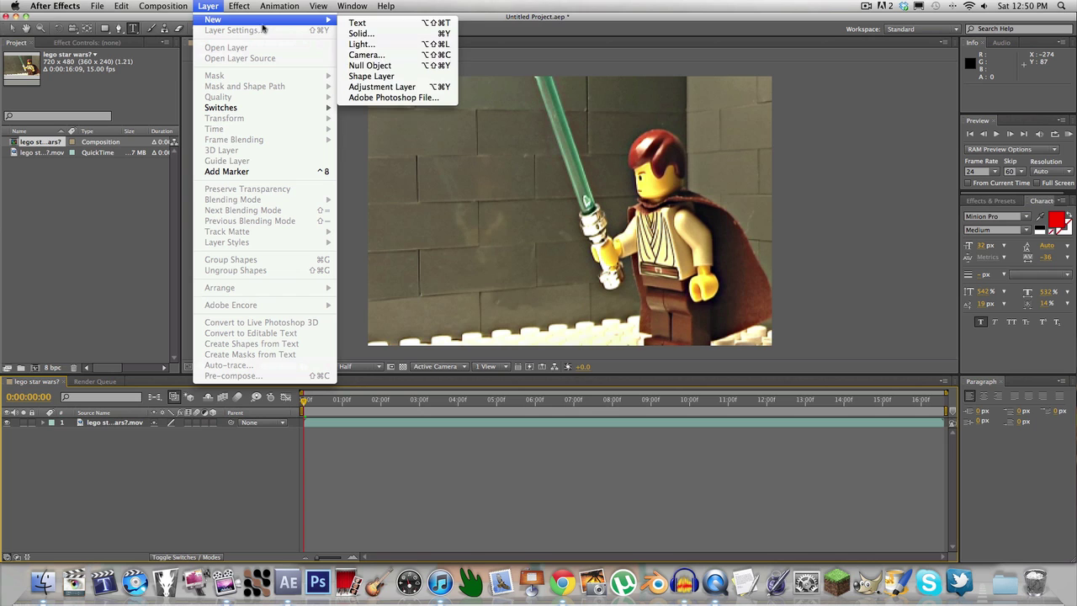
{"action": "left_click", "coordinate": [374, 33]}
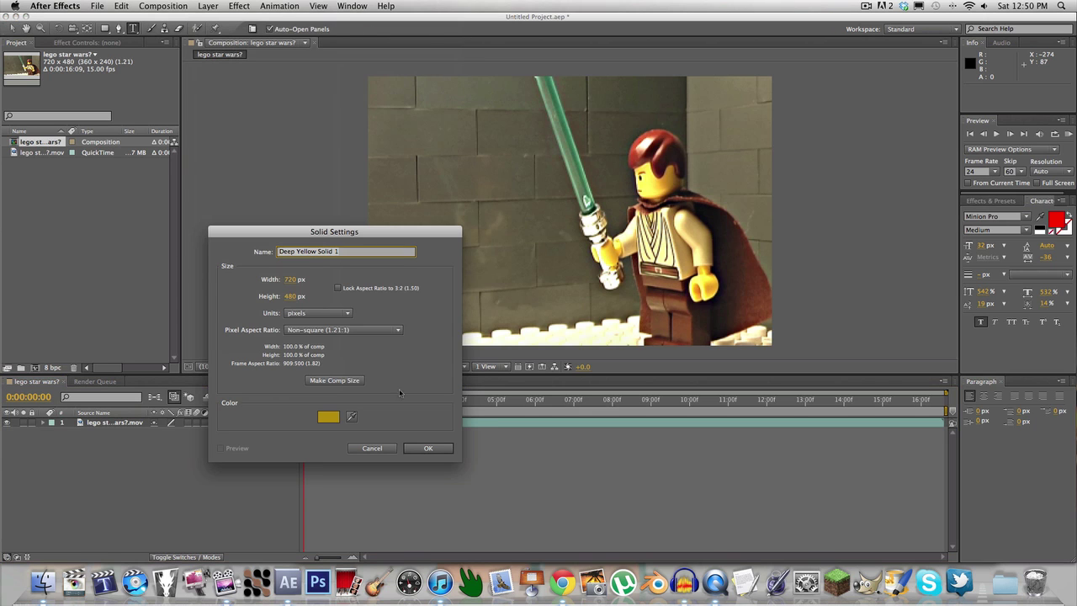
{"action": "left_click", "coordinate": [322, 419]}
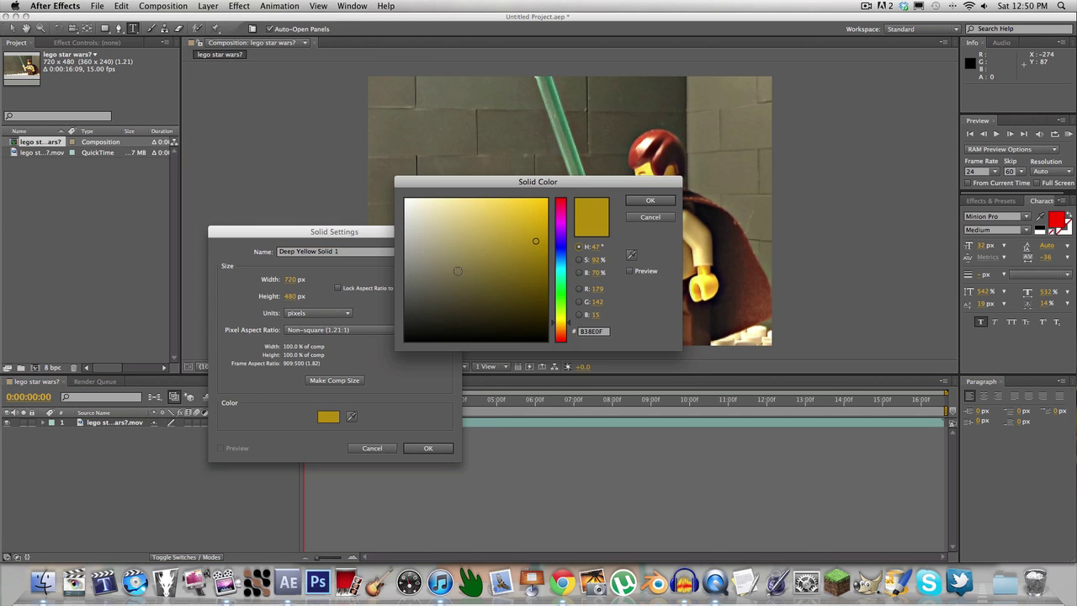
{"action": "left_click_drag", "start_coordinate": [458, 271], "coordinate": [356, 182]}
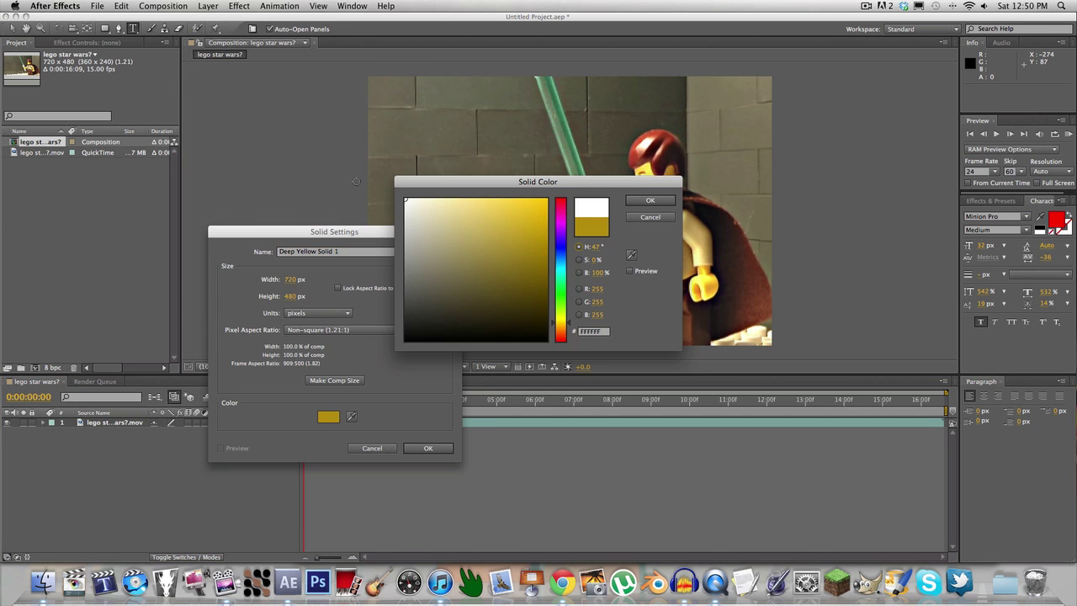
{"action": "left_click", "coordinate": [658, 202]}
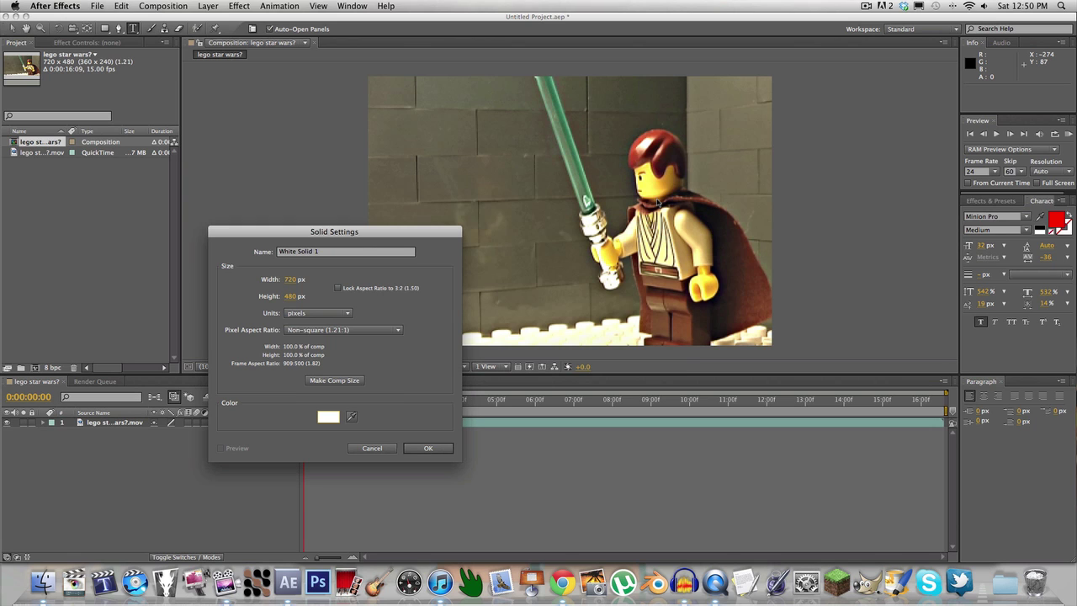
{"action": "left_click", "coordinate": [428, 448]}
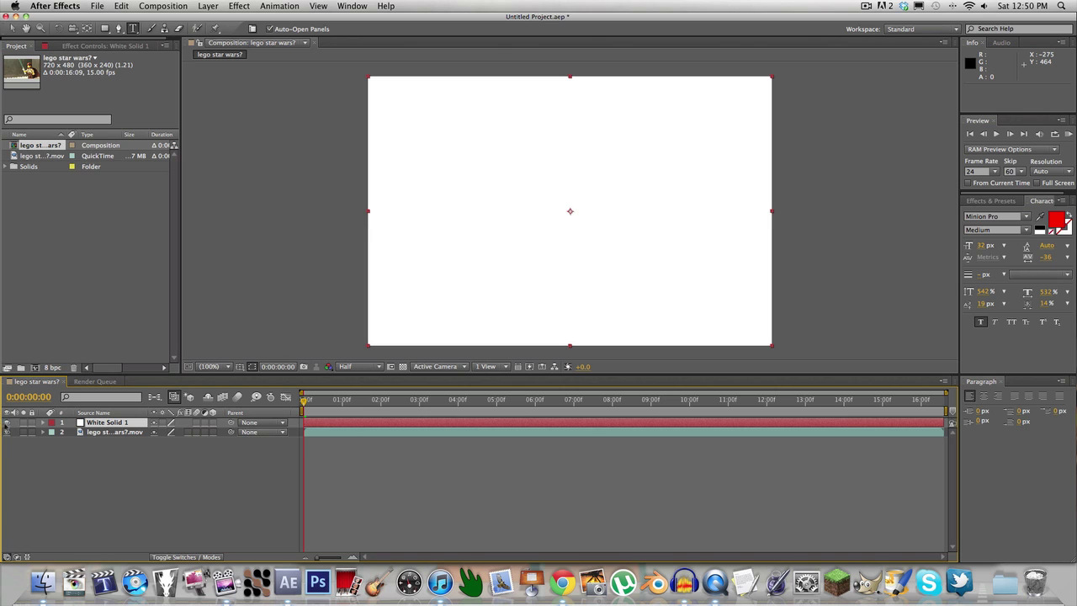
{"action": "left_click", "coordinate": [7, 423]}
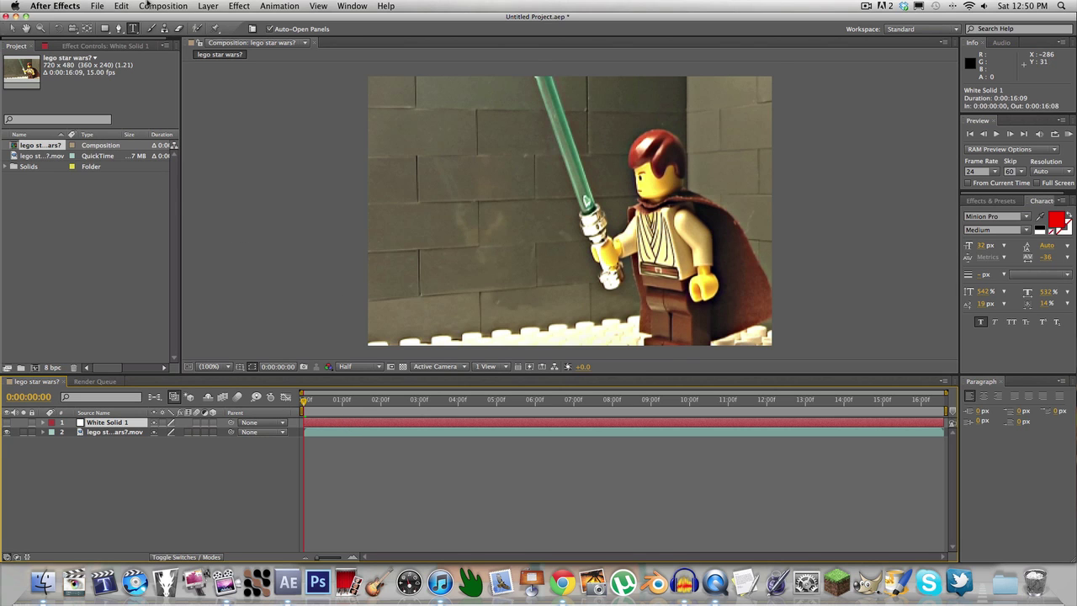
Step: Draw a four-point Pen mask on the white solid around the green blade, from the hilt to just beyond the frame's upper edge
{"action": "left_click", "coordinate": [122, 30]}
{"action": "scroll", "coordinate": [573, 175], "scroll_direction": "up", "scroll_amount": 4}
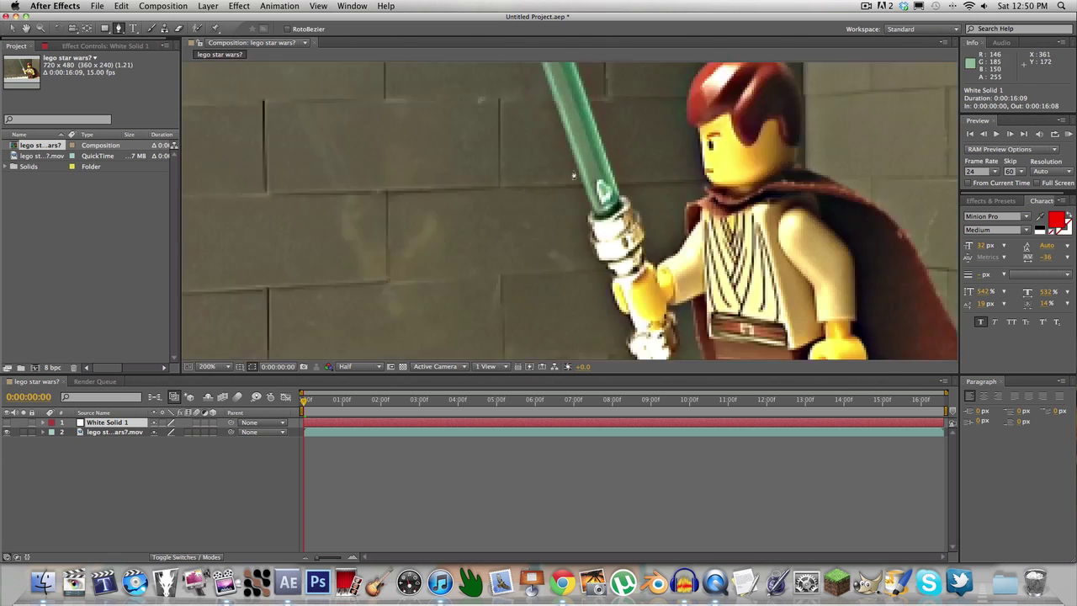
{"action": "scroll", "coordinate": [573, 175], "scroll_direction": "down", "scroll_amount": 4}
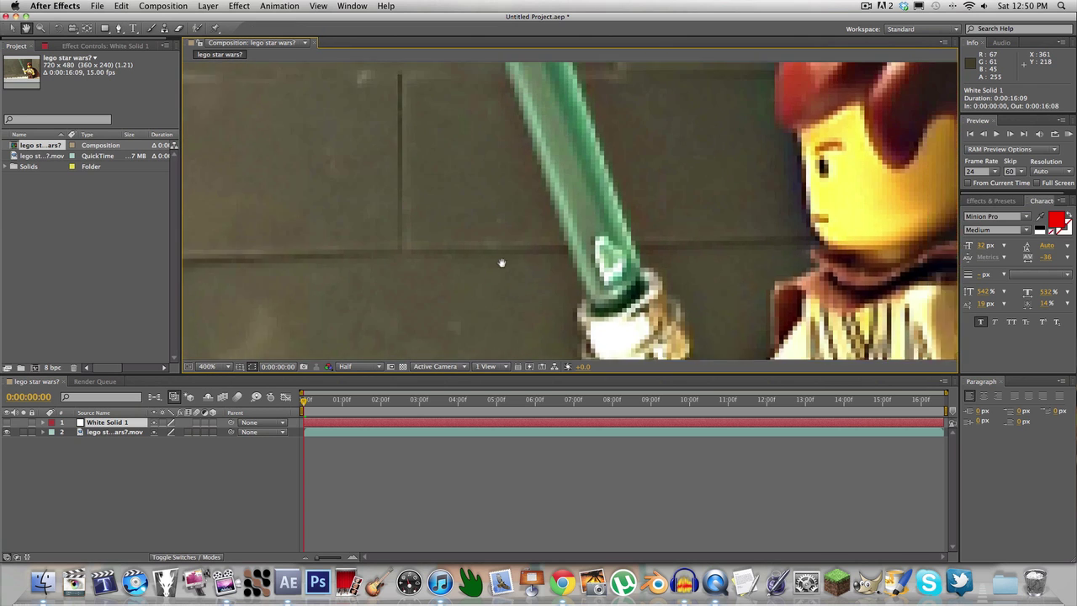
{"action": "scroll", "coordinate": [404, 291], "scroll_direction": "up", "scroll_amount": 2}
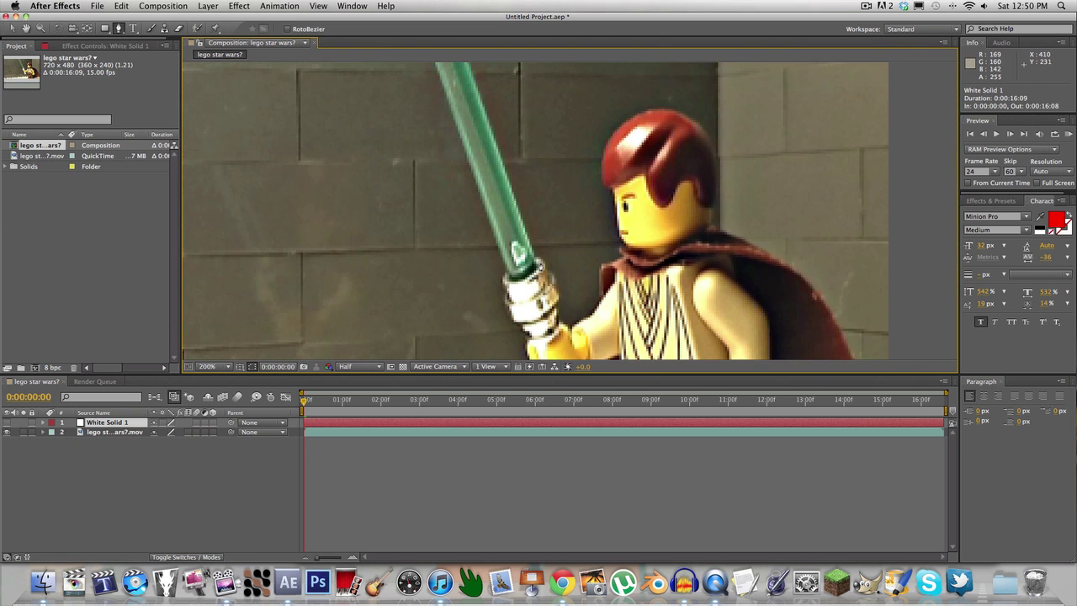
{"action": "left_click", "coordinate": [544, 227]}
{"action": "scroll", "coordinate": [543, 226], "scroll_direction": "up", "scroll_amount": 4}
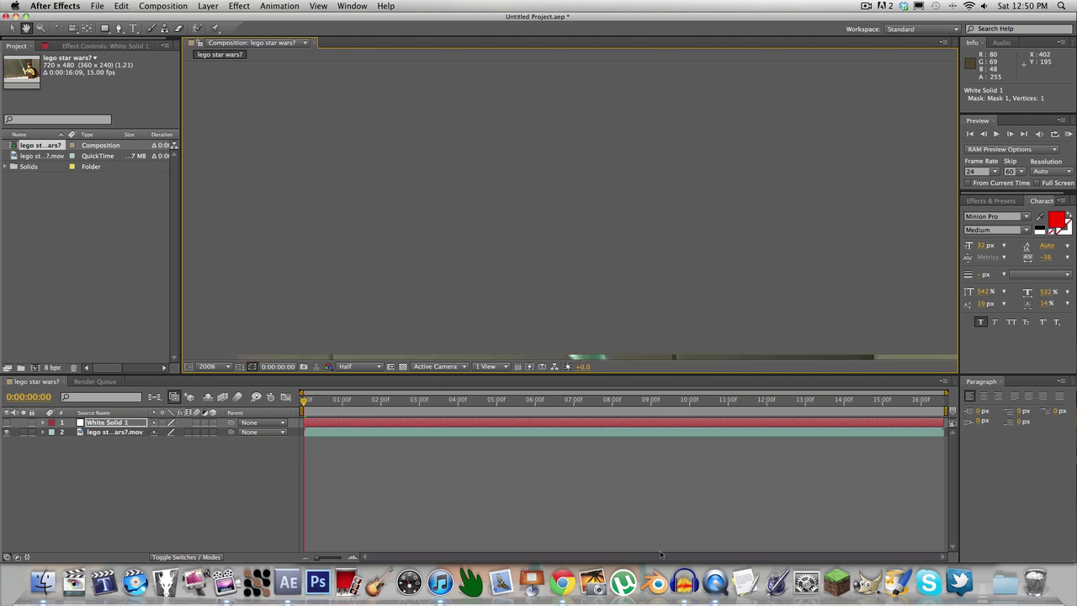
{"action": "left_click", "coordinate": [511, 161]}
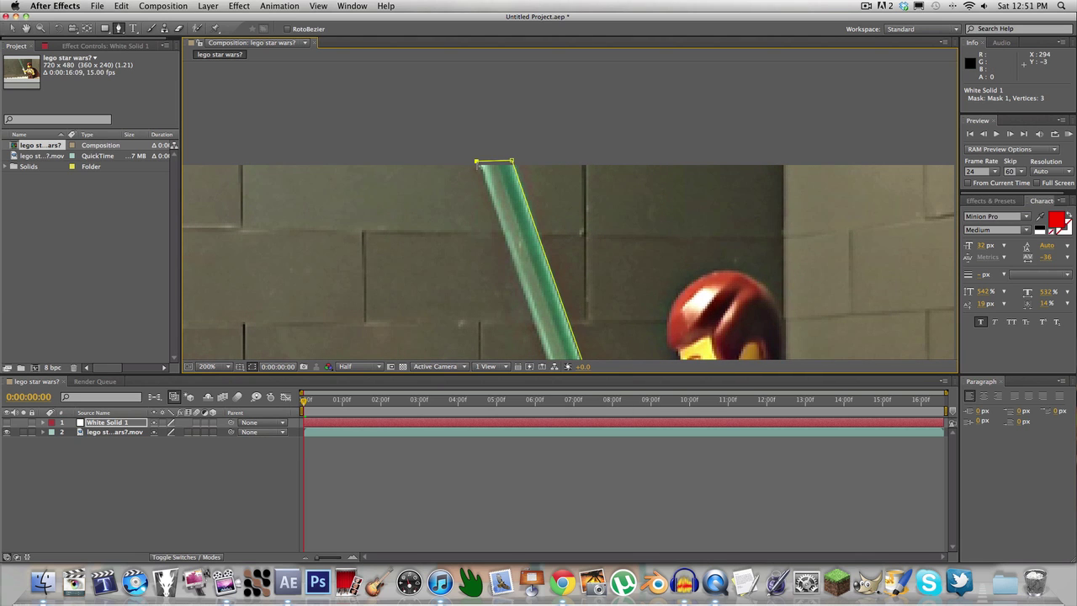
{"action": "scroll", "coordinate": [533, 192], "scroll_direction": "down", "scroll_amount": 5}
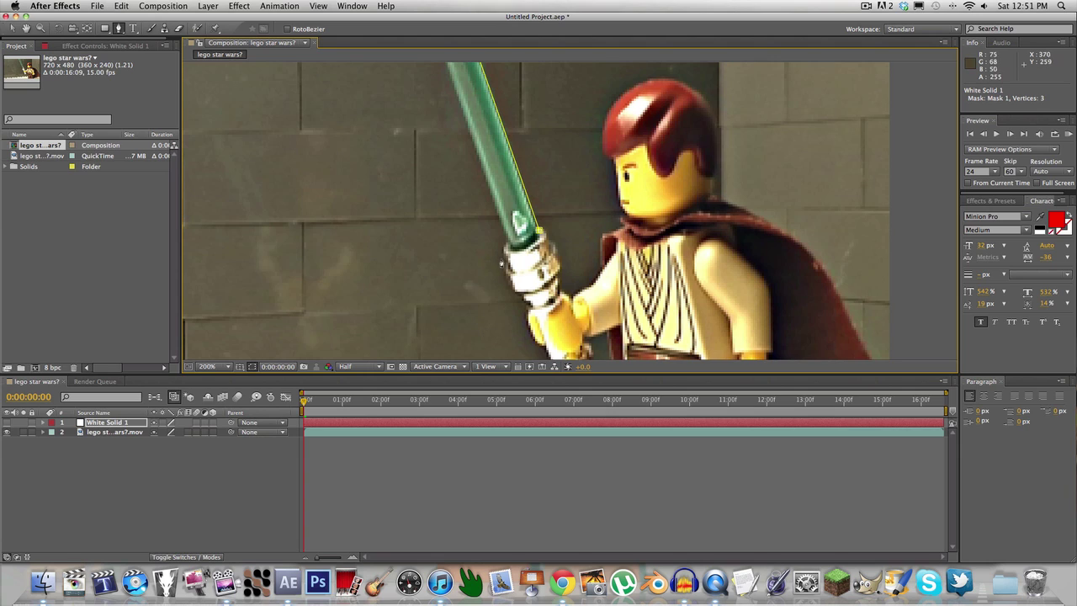
{"action": "left_click", "coordinate": [507, 247]}
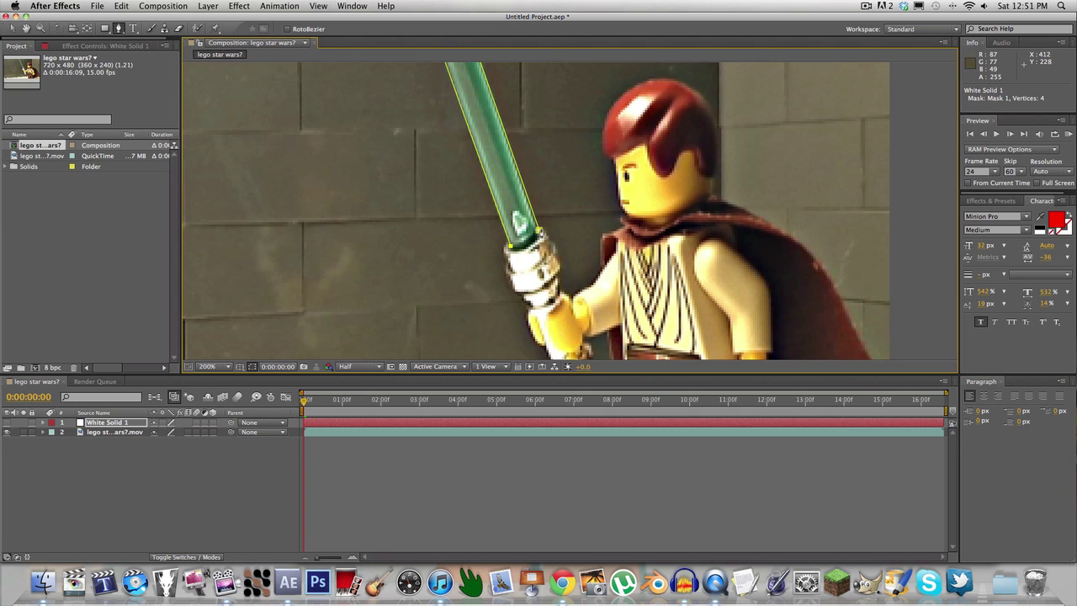
Step: Make the masked white solid visible over the clip
{"action": "left_click", "coordinate": [7, 422]}
{"action": "scroll", "coordinate": [559, 226], "scroll_direction": "down", "scroll_amount": 2}
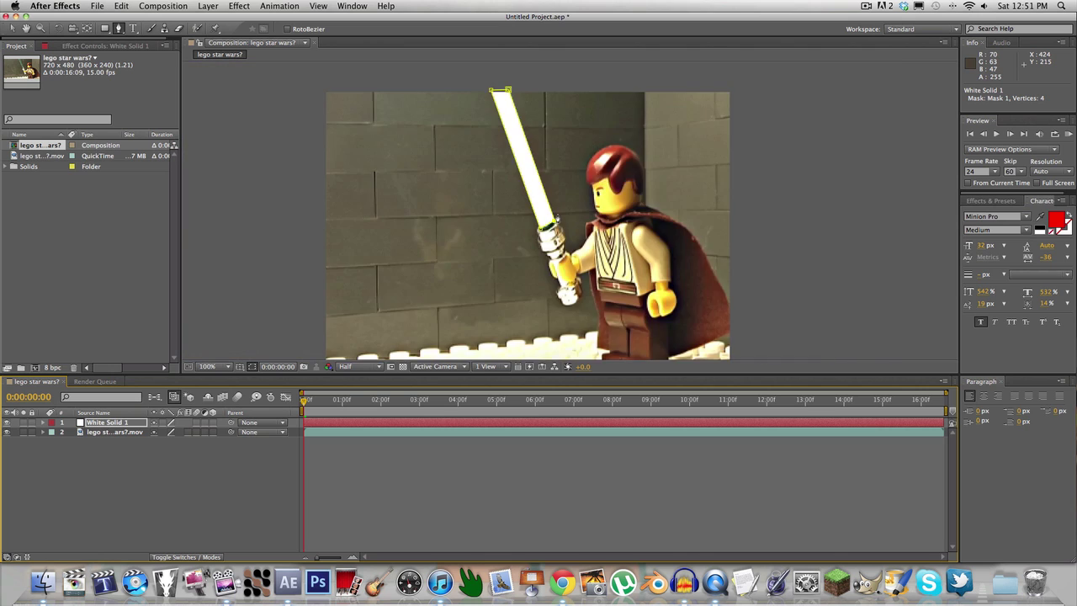
{"action": "scroll", "coordinate": [560, 226], "scroll_direction": "up", "scroll_amount": 1}
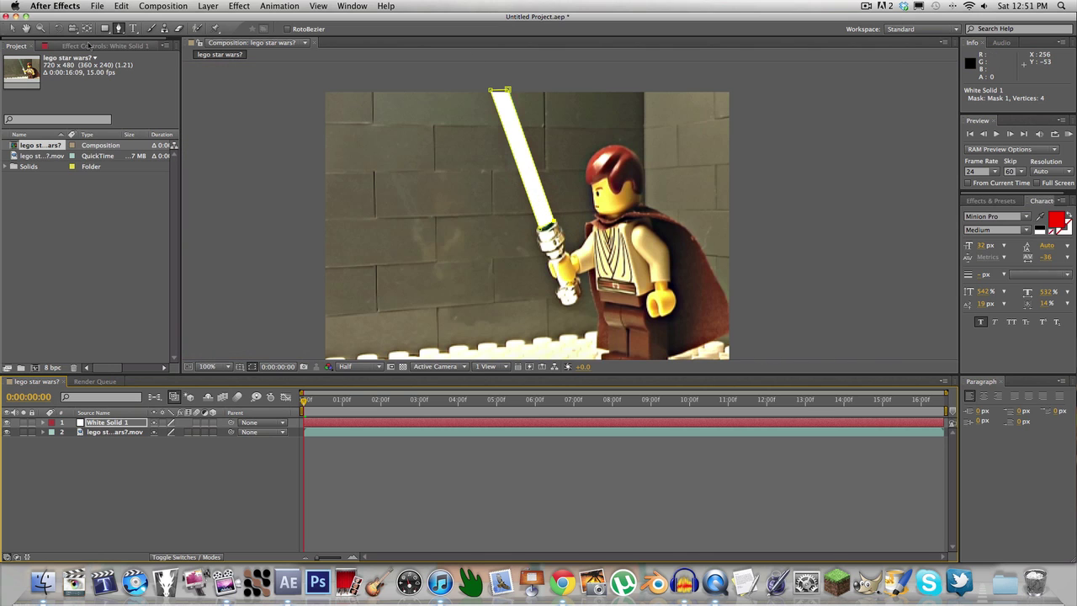
{"action": "left_click", "coordinate": [296, 155]}
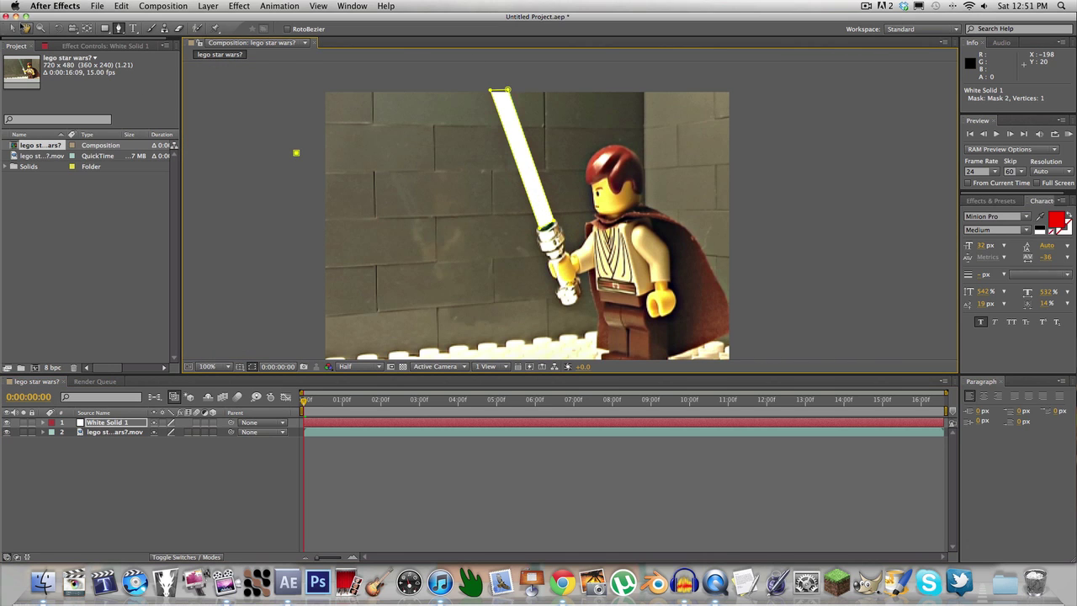
{"action": "left_click", "coordinate": [12, 28]}
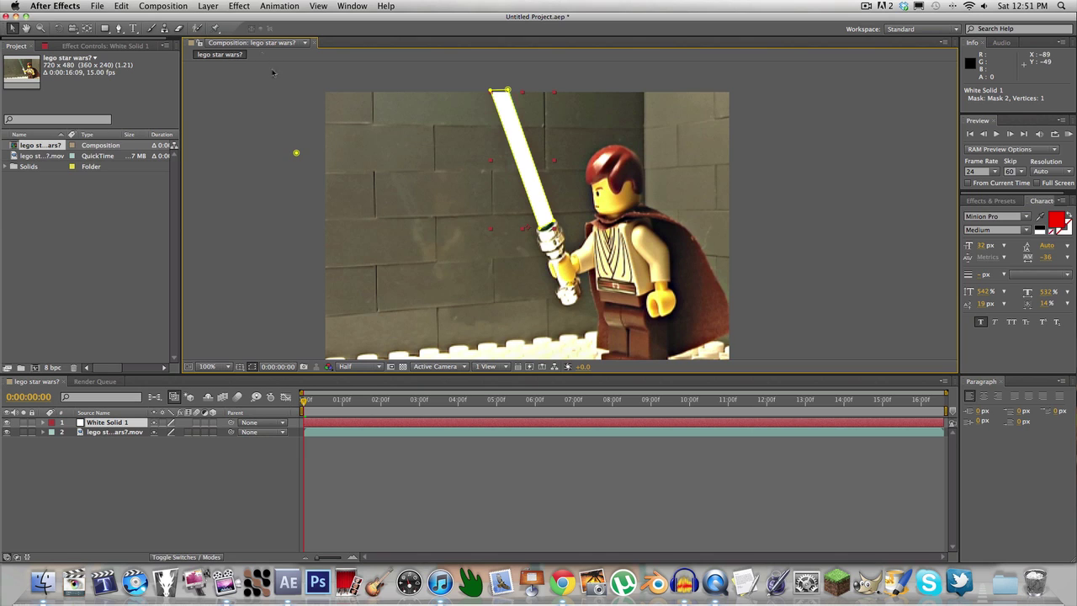
{"action": "left_click", "coordinate": [294, 154]}
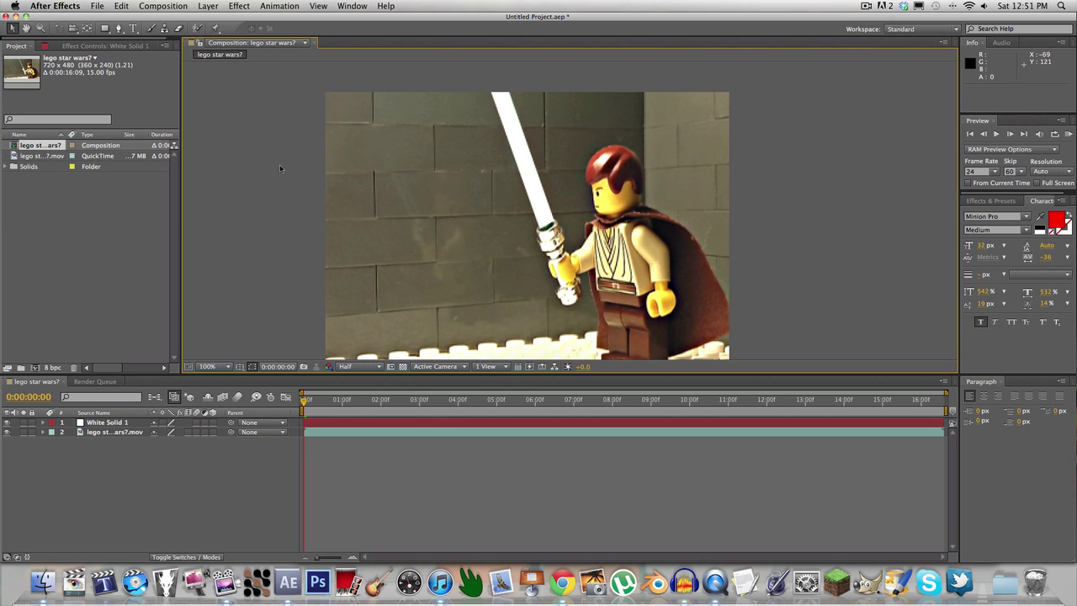
{"action": "left_click", "coordinate": [465, 424]}
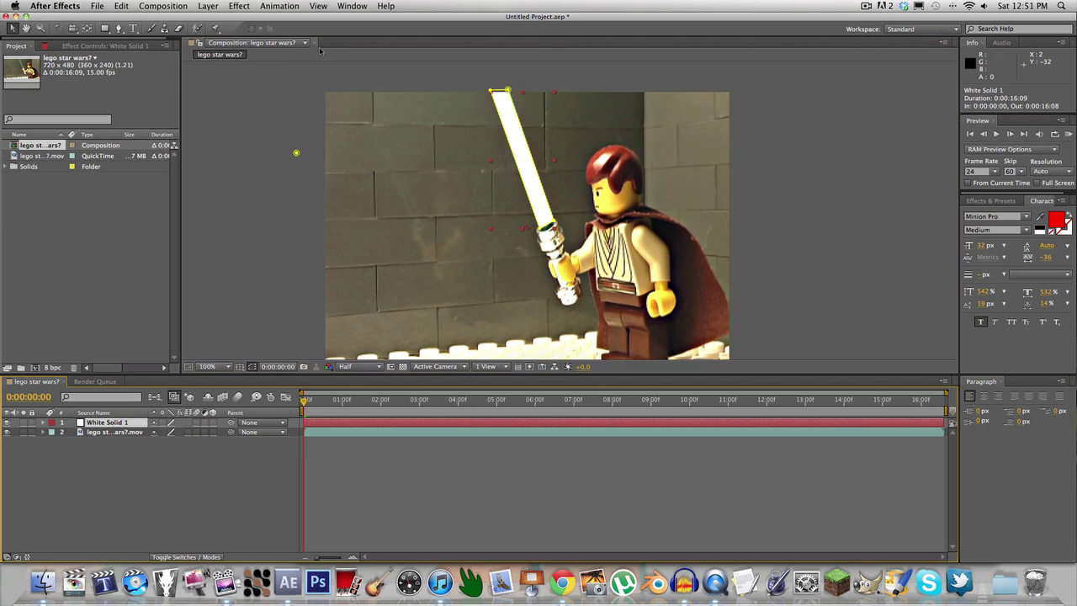
{"action": "left_click", "coordinate": [296, 154]}
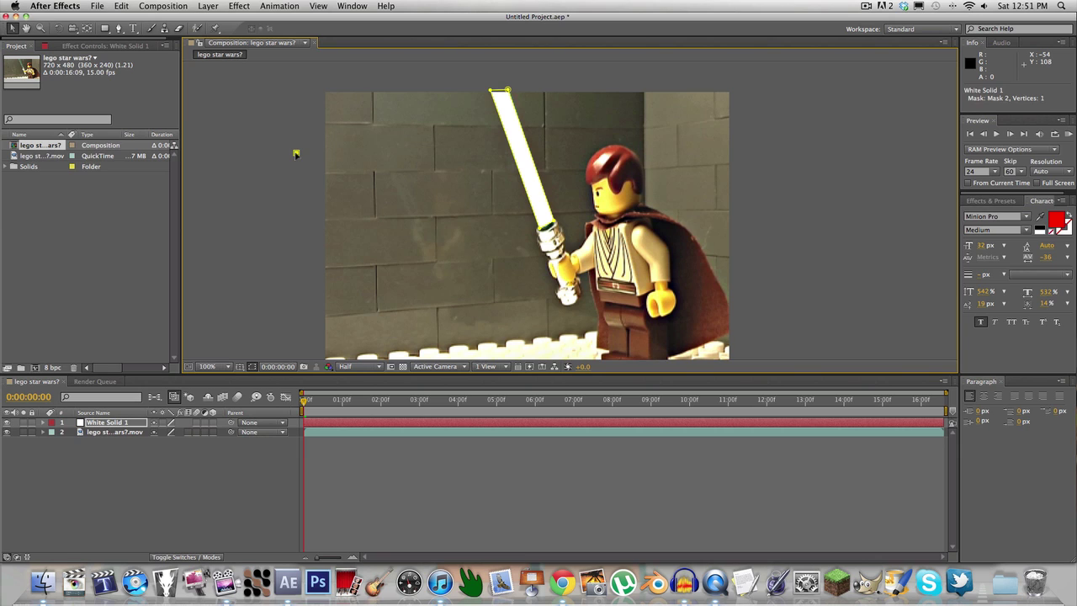
{"action": "left_click", "coordinate": [541, 217]}
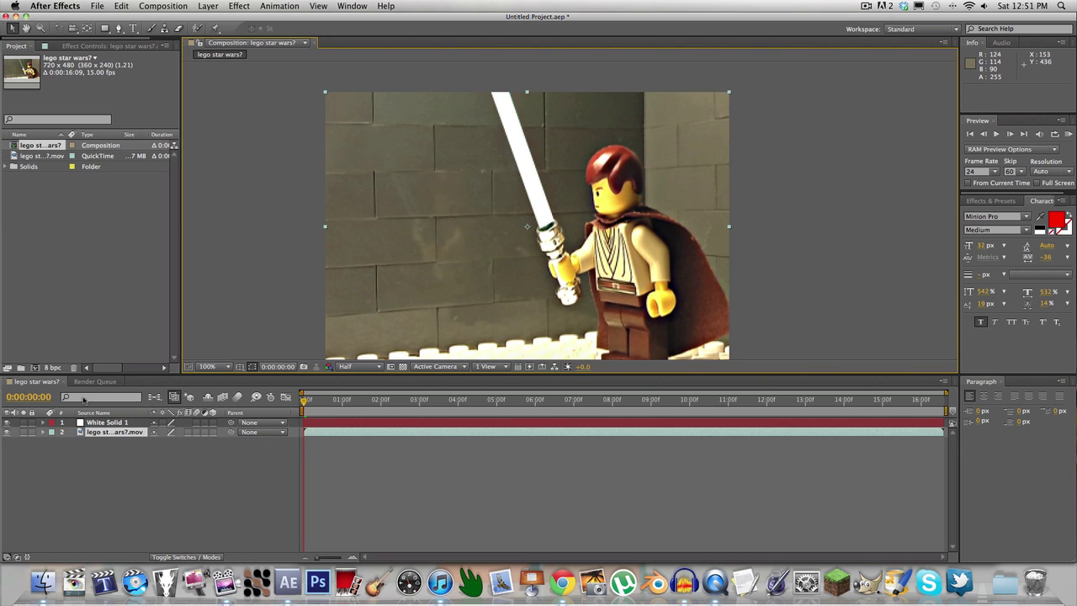
Step: Enable Mask Path keyframing for Mask 1 on the white solid at the first frame
{"action": "left_click", "coordinate": [44, 422]}
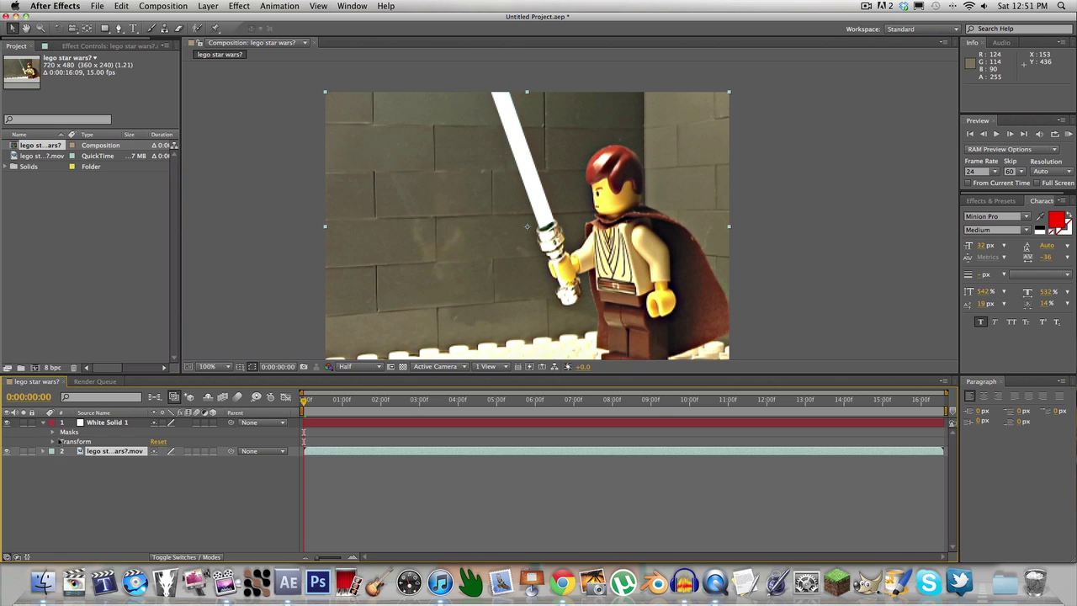
{"action": "left_click", "coordinate": [52, 431]}
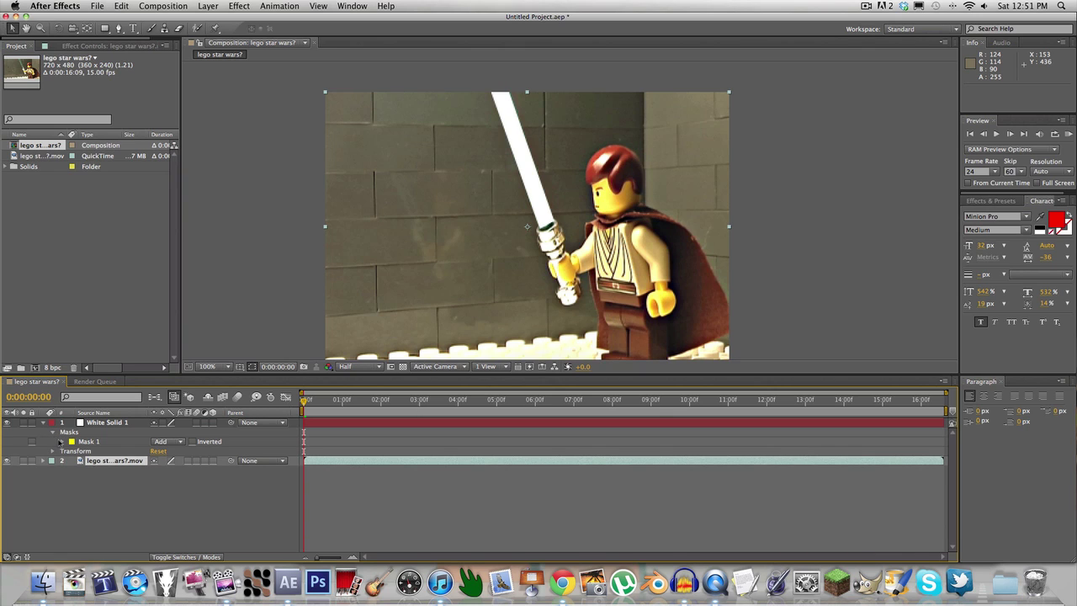
{"action": "left_click", "coordinate": [63, 442]}
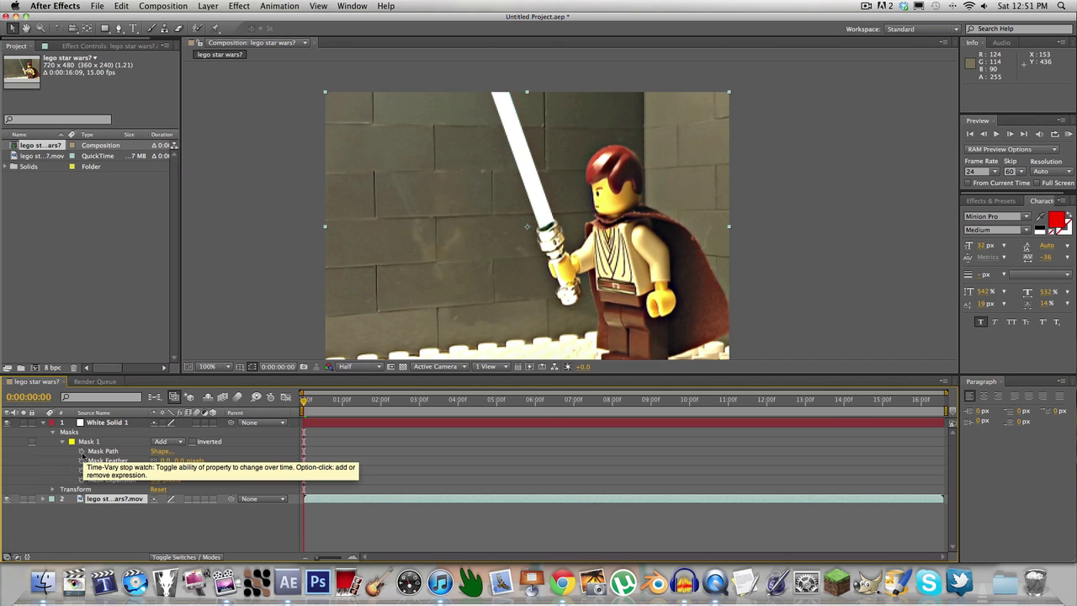
{"action": "left_click", "coordinate": [81, 451]}
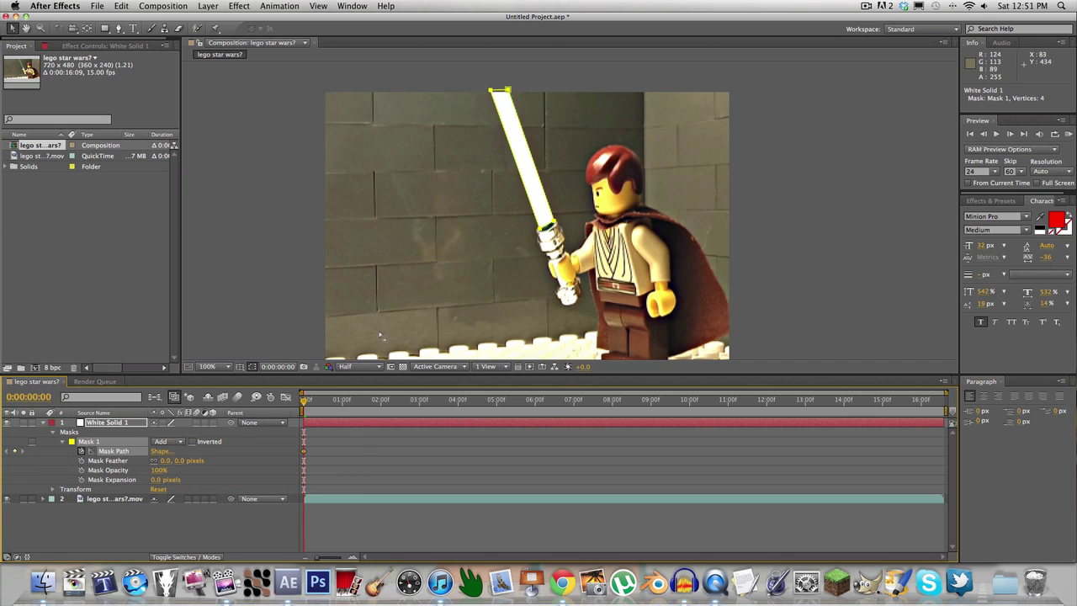
Step: Advance to frame 0:00:00:01 and reposition the mask's vertices at the hilt and upper end to cover the blade
{"action": "left_click", "coordinate": [1011, 135]}
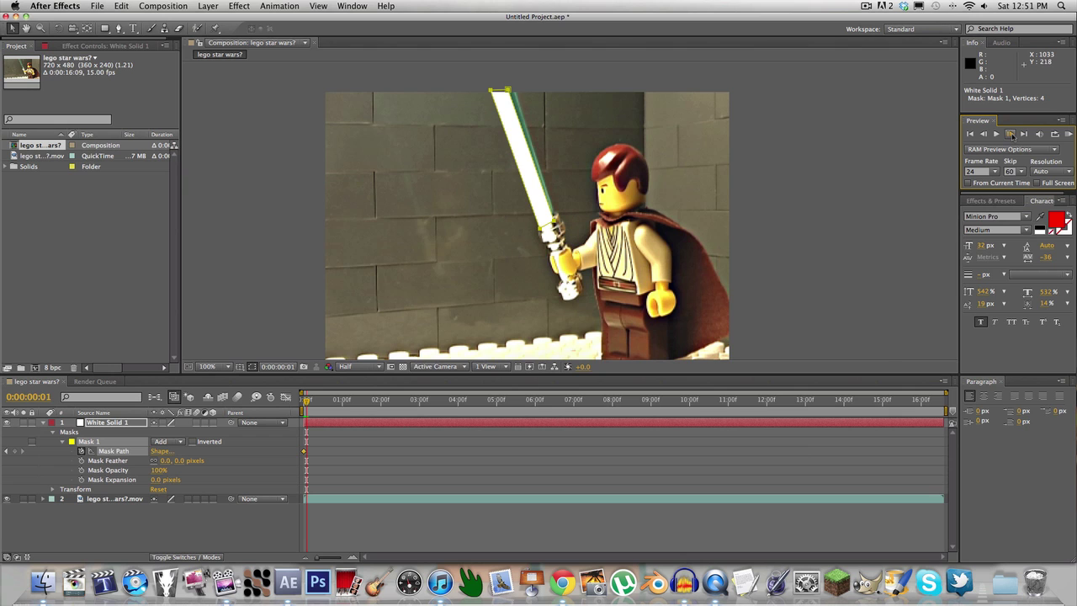
{"action": "key", "text": "period"}
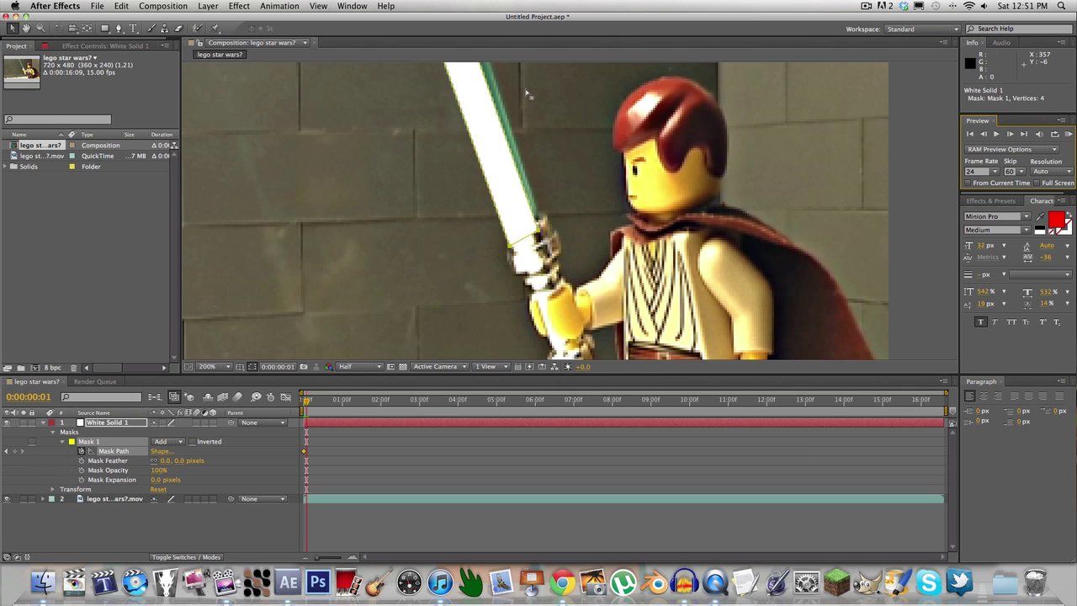
{"action": "left_click_drag", "start_coordinate": [526, 96], "coordinate": [601, 149]}
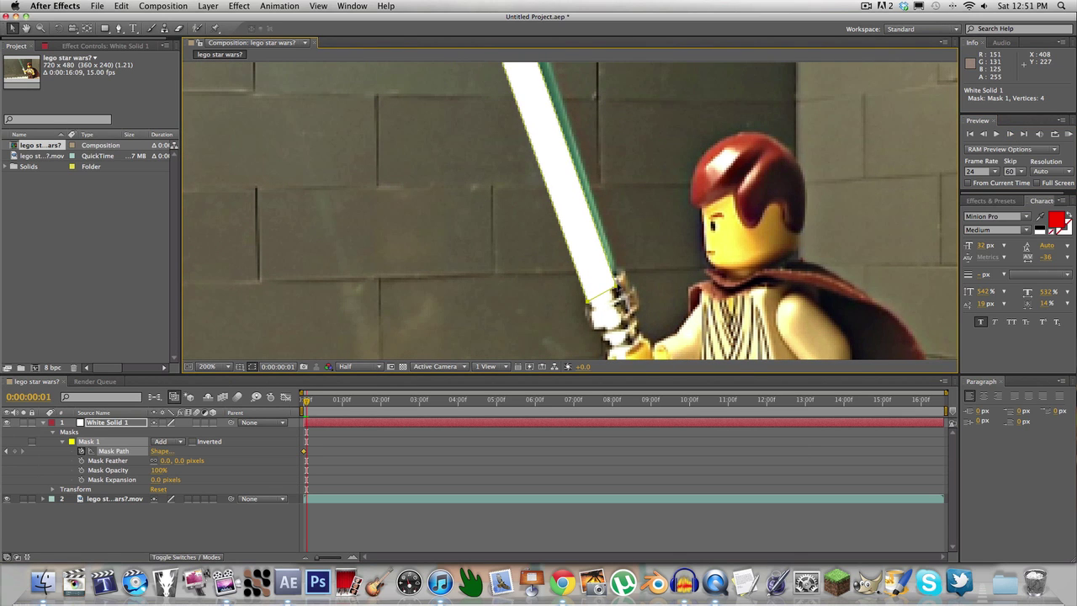
{"action": "left_click_drag", "start_coordinate": [588, 296], "coordinate": [591, 285]}
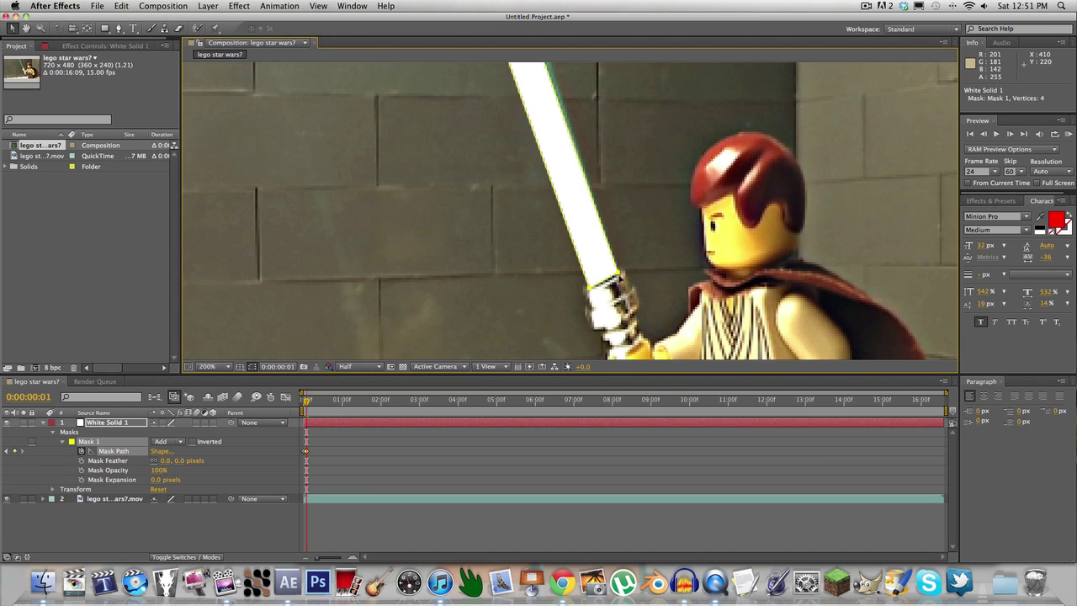
{"action": "scroll", "coordinate": [648, 226], "scroll_direction": "up", "scroll_amount": 5}
{"action": "scroll", "coordinate": [647, 226], "scroll_direction": "left", "scroll_amount": 2}
{"action": "left_click", "coordinate": [572, 148]}
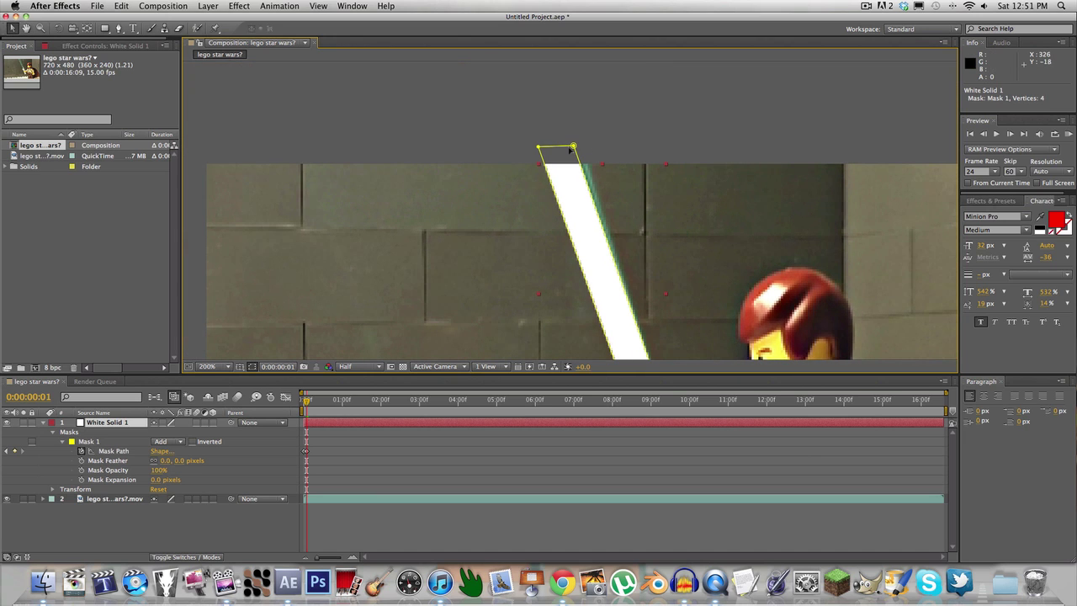
{"action": "left_click_drag", "start_coordinate": [574, 148], "coordinate": [583, 145]}
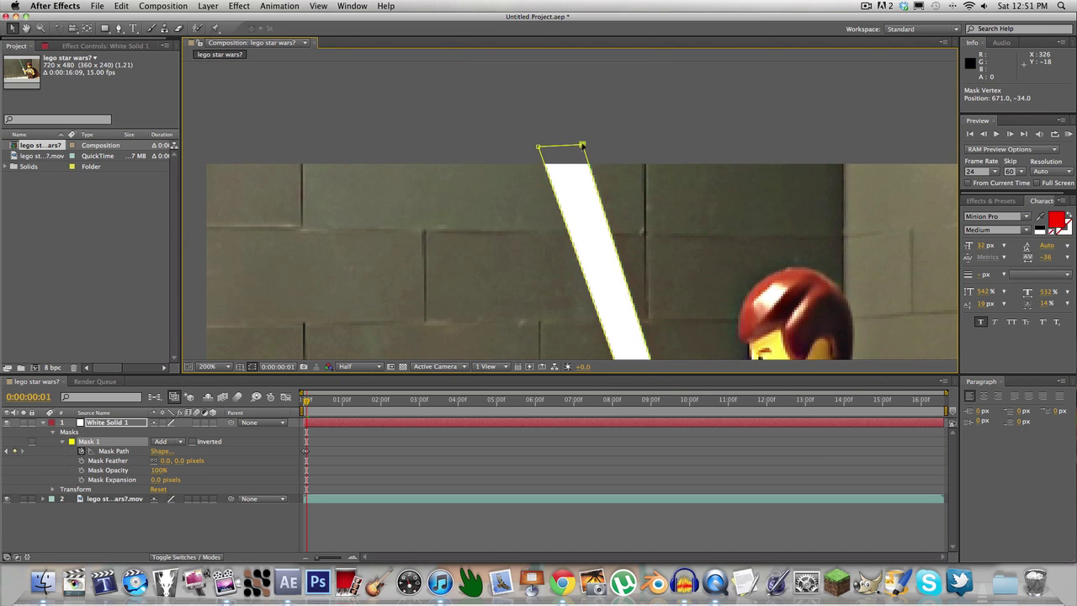
Step: Advance to frame 0:00:00:02 and realign the mask's vertices with the blade's edges
{"action": "left_click", "coordinate": [1011, 134]}
{"action": "key", "text": "h"}
{"action": "left_click_drag", "start_coordinate": [663, 155], "coordinate": [637, 161]}
{"action": "key", "text": "v"}
{"action": "left_click_drag", "start_coordinate": [631, 265], "coordinate": [760, 344]}
{"action": "key", "text": "h"}
{"action": "key", "text": "v"}
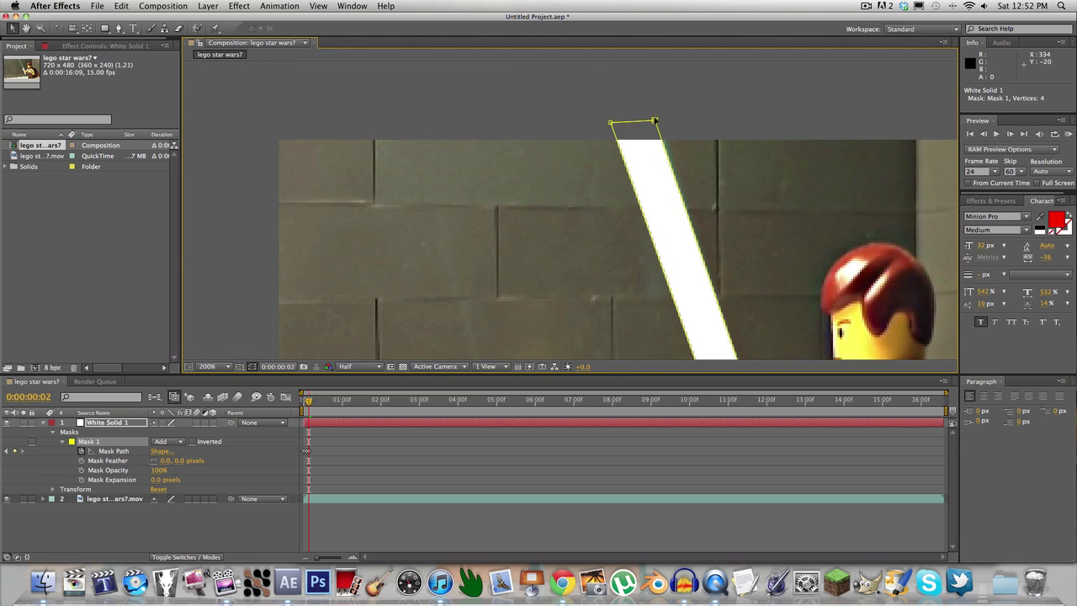
{"action": "left_click_drag", "start_coordinate": [656, 122], "coordinate": [620, 122]}
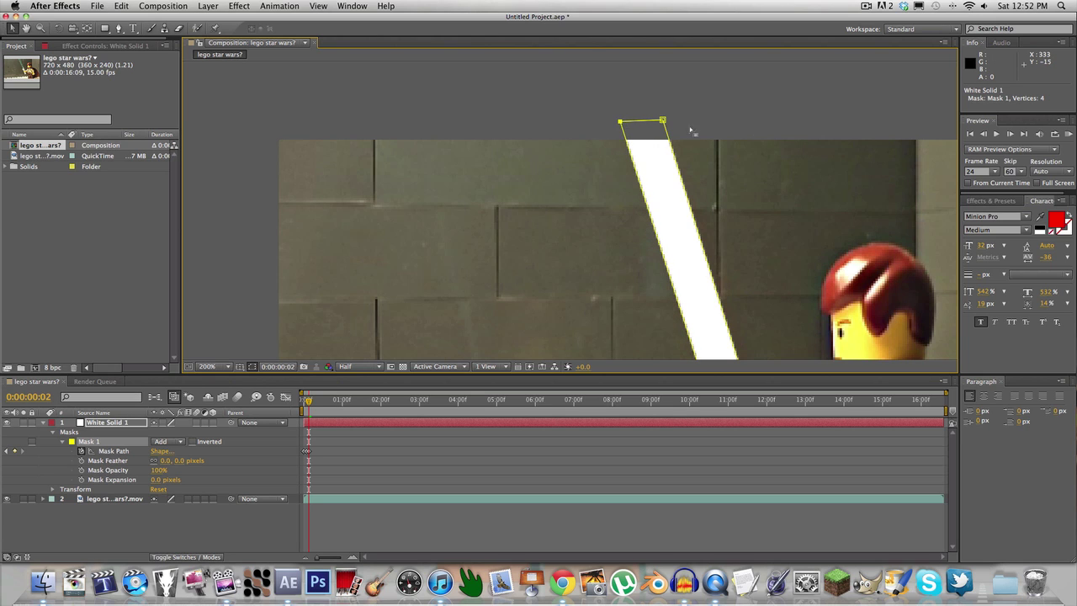
Step: Advance to frame 0:00:00:03 and fit the mask's two hilt-end vertices to the base of the blade
{"action": "left_click", "coordinate": [1010, 134]}
{"action": "key", "text": "h"}
{"action": "left_click_drag", "start_coordinate": [787, 253], "coordinate": [640, 159]}
{"action": "key", "text": "v"}
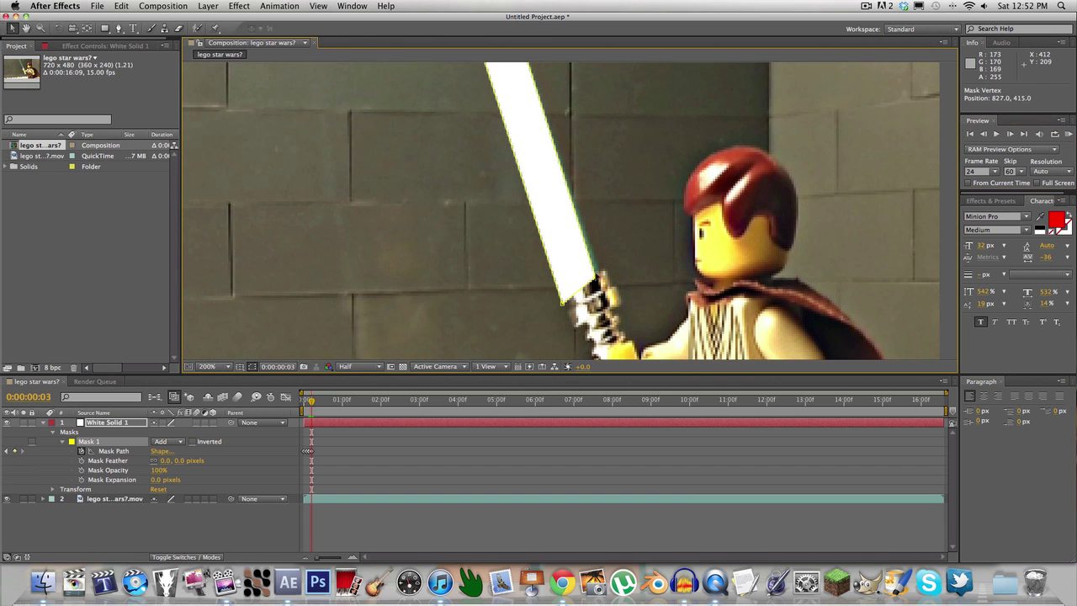
{"action": "left_click_drag", "start_coordinate": [597, 275], "coordinate": [603, 271]}
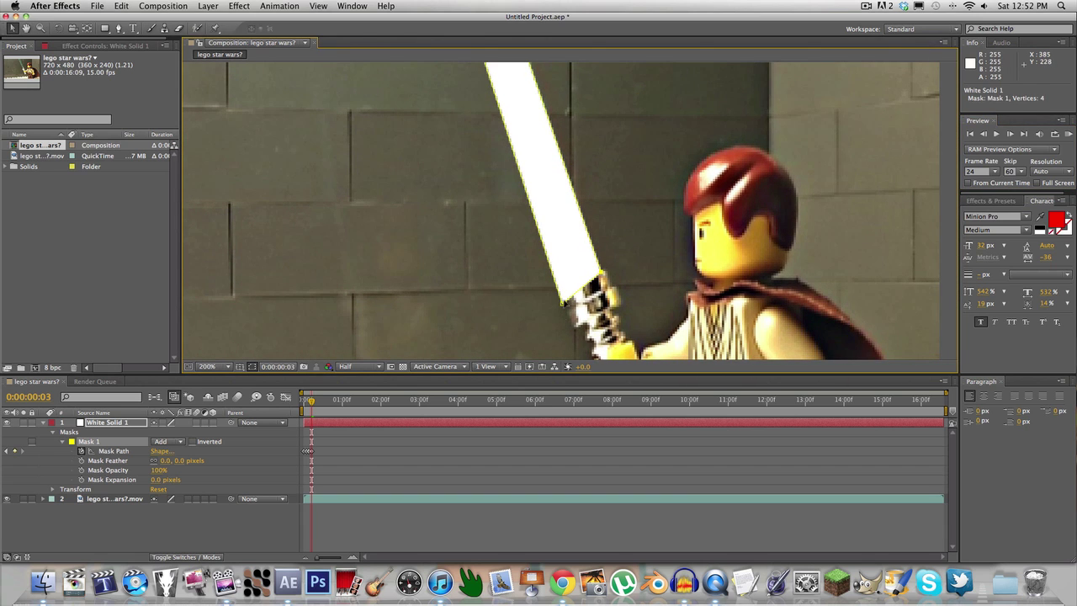
{"action": "left_click_drag", "start_coordinate": [562, 303], "coordinate": [575, 288]}
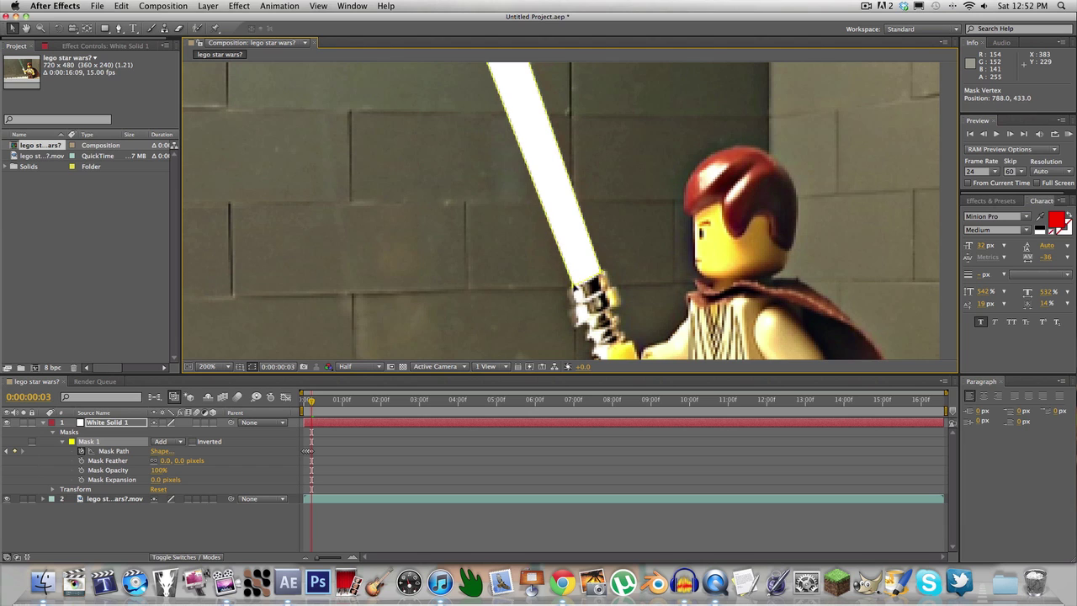
Step: Reduce Mask 1's opacity to 31% and align the mask's two upper vertices with the blade at frame 0:00:00:03
{"action": "left_click_drag", "start_coordinate": [560, 183], "coordinate": [593, 255]}
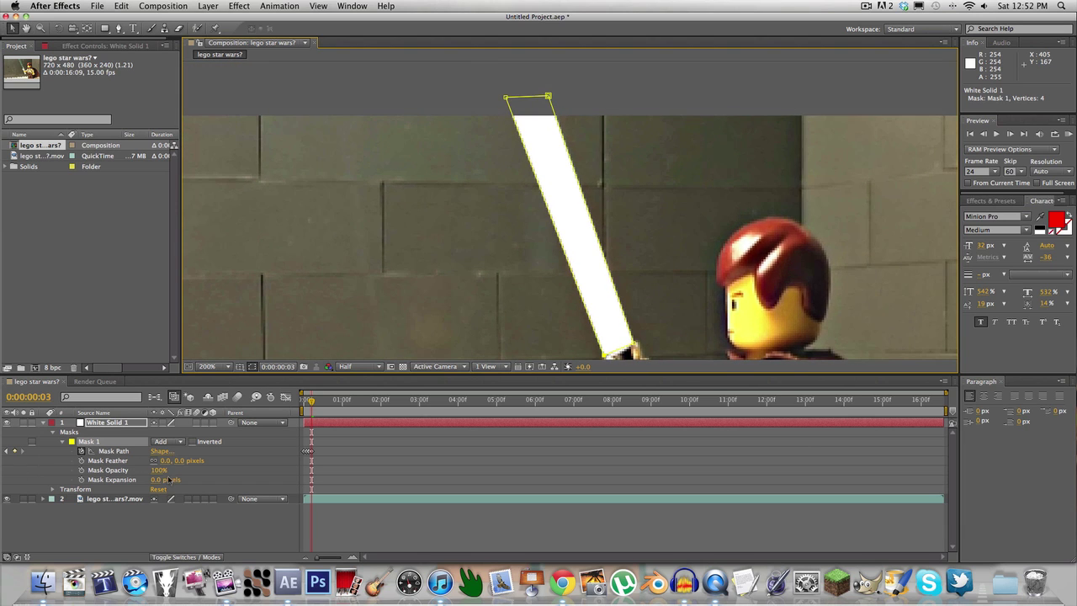
{"action": "left_click_drag", "start_coordinate": [160, 470], "coordinate": [102, 469]}
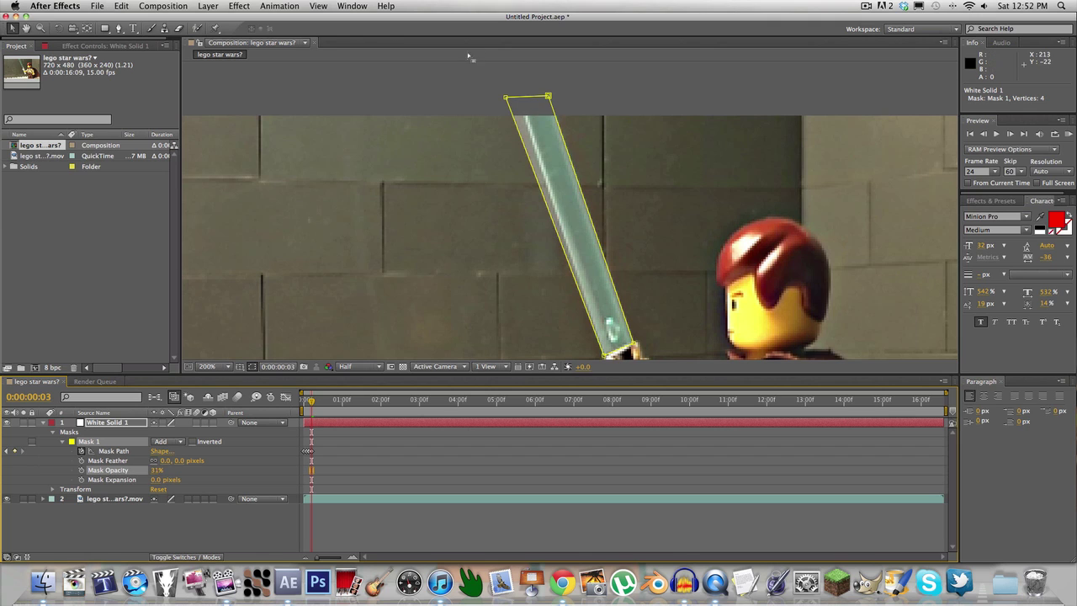
{"action": "left_click", "coordinate": [547, 98]}
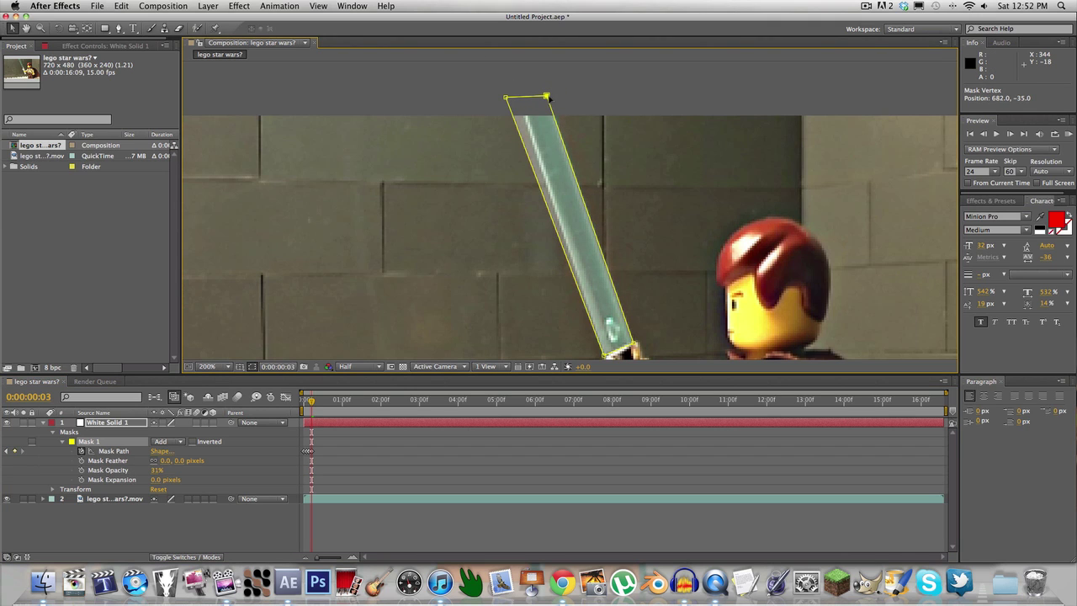
{"action": "left_click_drag", "start_coordinate": [505, 98], "coordinate": [511, 98]}
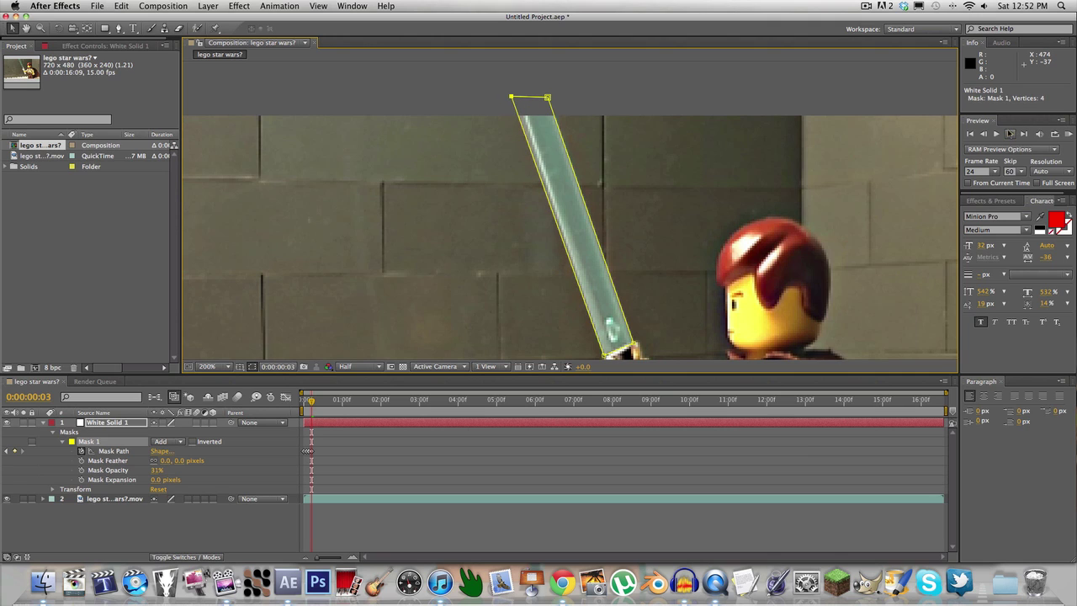
{"action": "left_click", "coordinate": [867, 6]}
{"action": "left_click", "coordinate": [881, 40]}
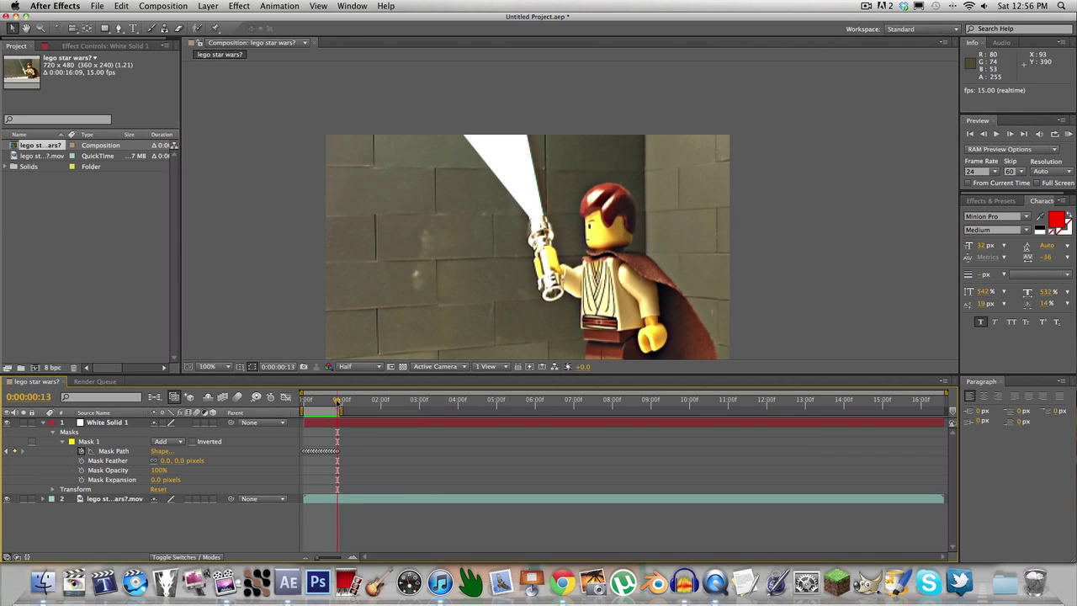
Step: Play back the masked blade animation over the footage from the first frame
{"action": "left_click_drag", "start_coordinate": [337, 404], "coordinate": [295, 437]}
{"action": "key", "text": "space"}
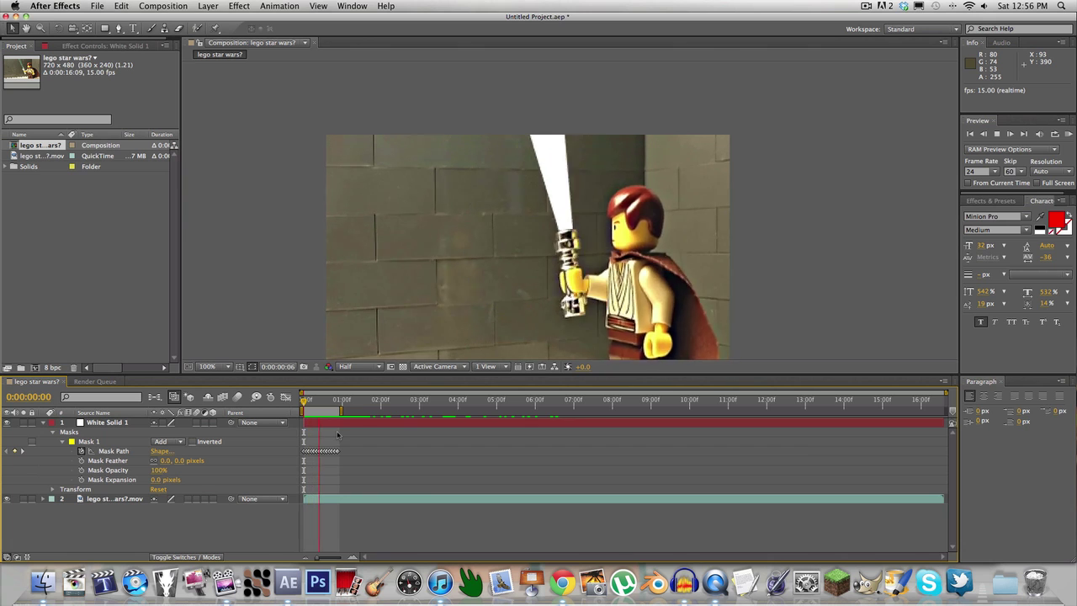
{"action": "key", "text": "space"}
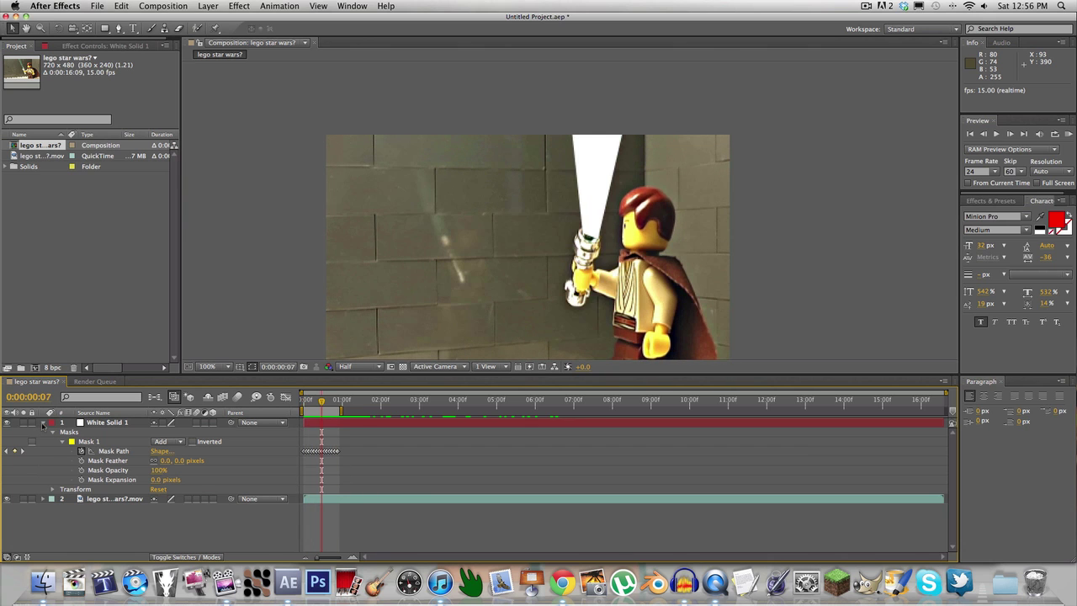
Step: Collapse the white solid's properties and delete the lego star wars?.mov footage layer from the composition
{"action": "left_click", "coordinate": [42, 424]}
{"action": "left_click", "coordinate": [460, 423]}
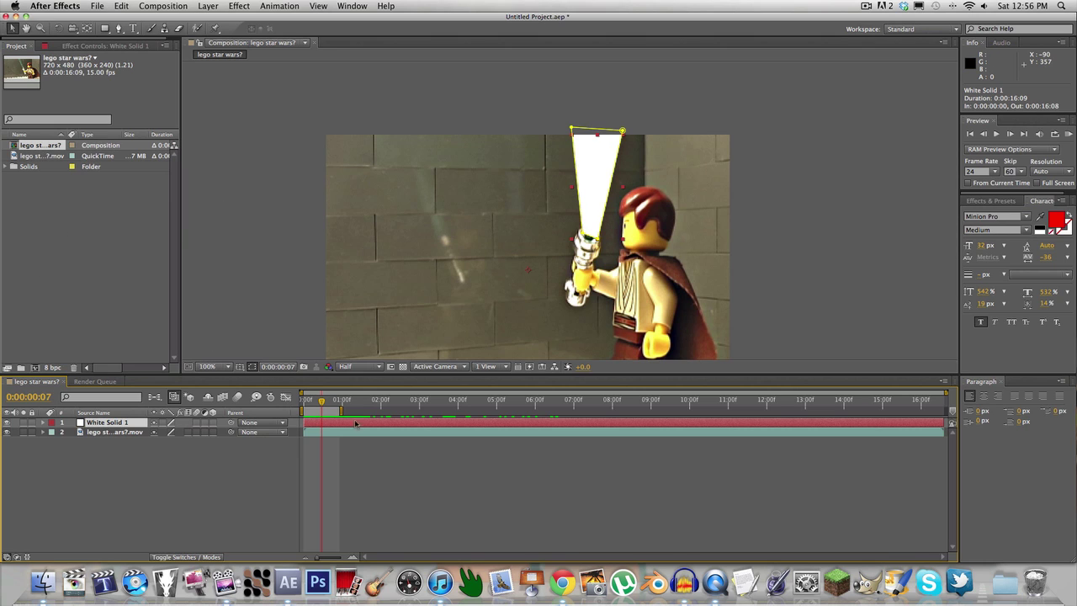
{"action": "left_click", "coordinate": [405, 442]}
{"action": "left_click", "coordinate": [403, 434]}
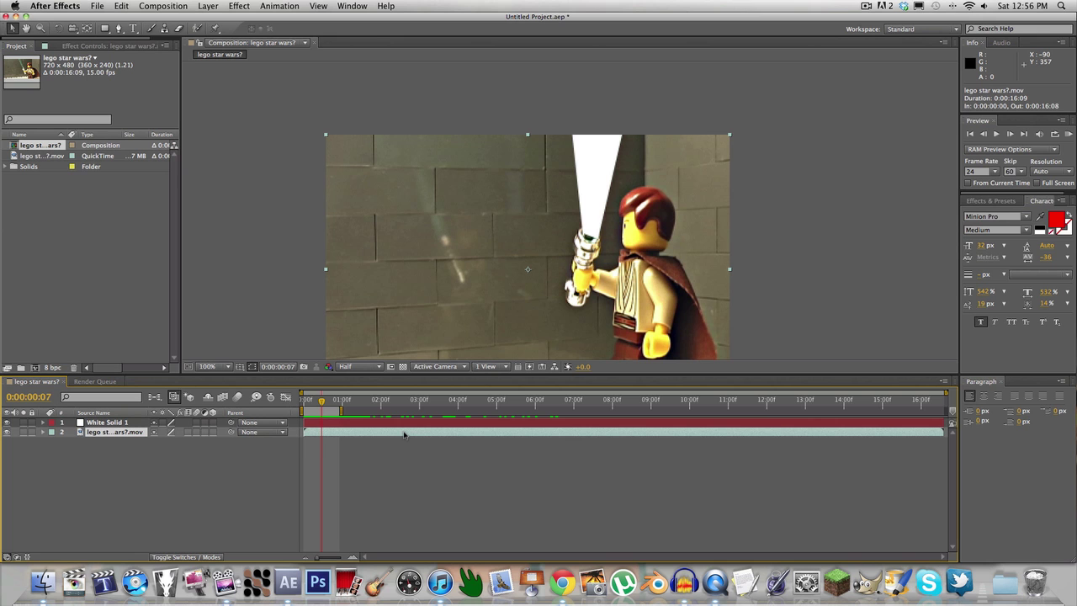
{"action": "left_click", "coordinate": [400, 417]}
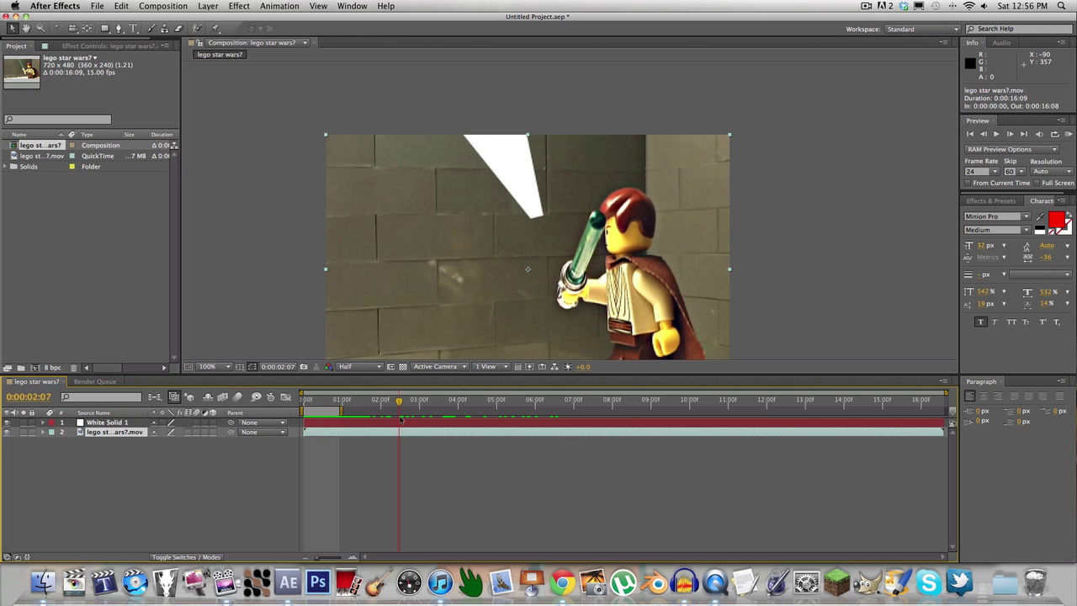
{"action": "left_click_drag", "start_coordinate": [402, 416], "coordinate": [304, 419]}
{"action": "left_click", "coordinate": [347, 423]}
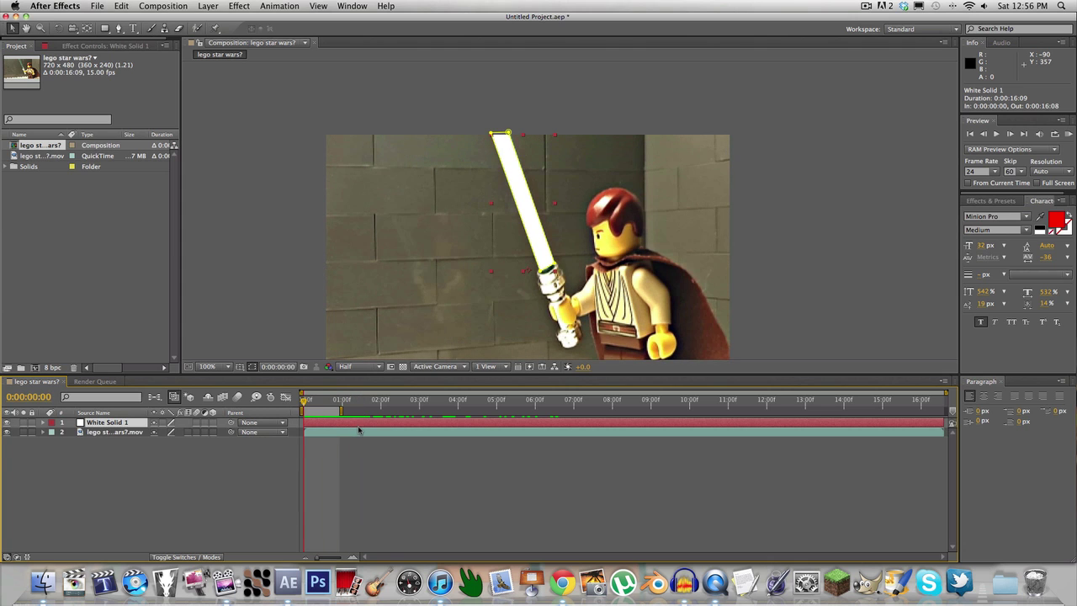
{"action": "left_click", "coordinate": [349, 433]}
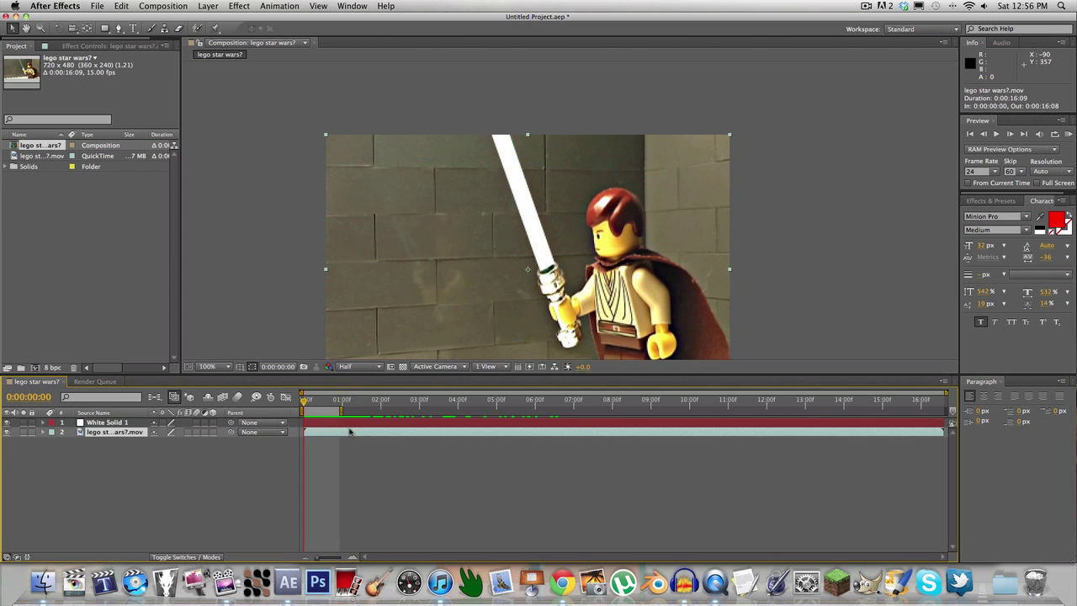
{"action": "key", "text": "Delete"}
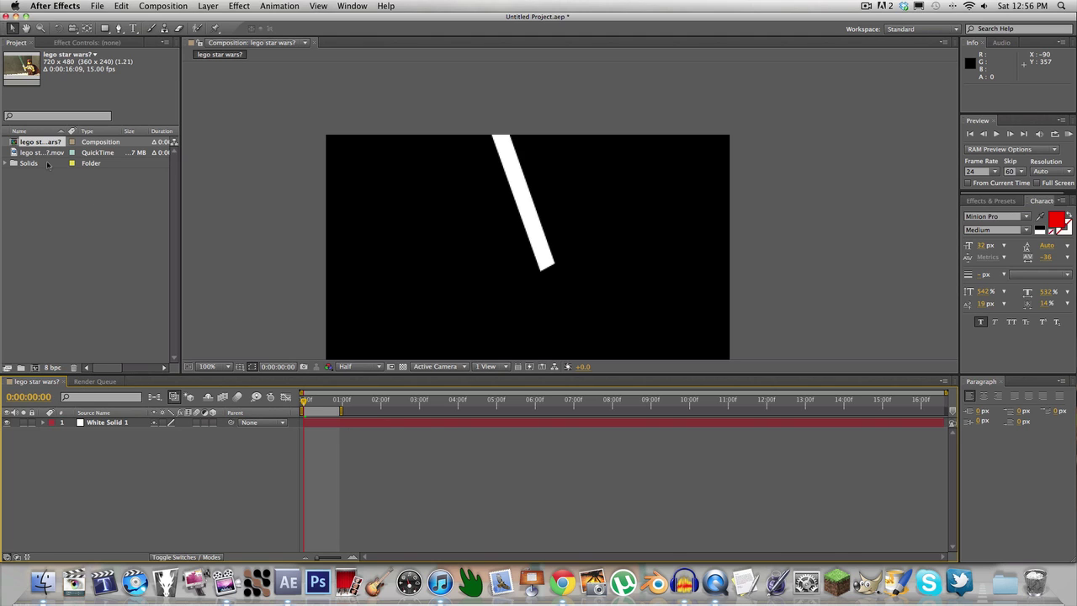
Step: Create a separate composition from the lego star wars?.mov footage and return to the white solid's composition
{"action": "left_click", "coordinate": [36, 152]}
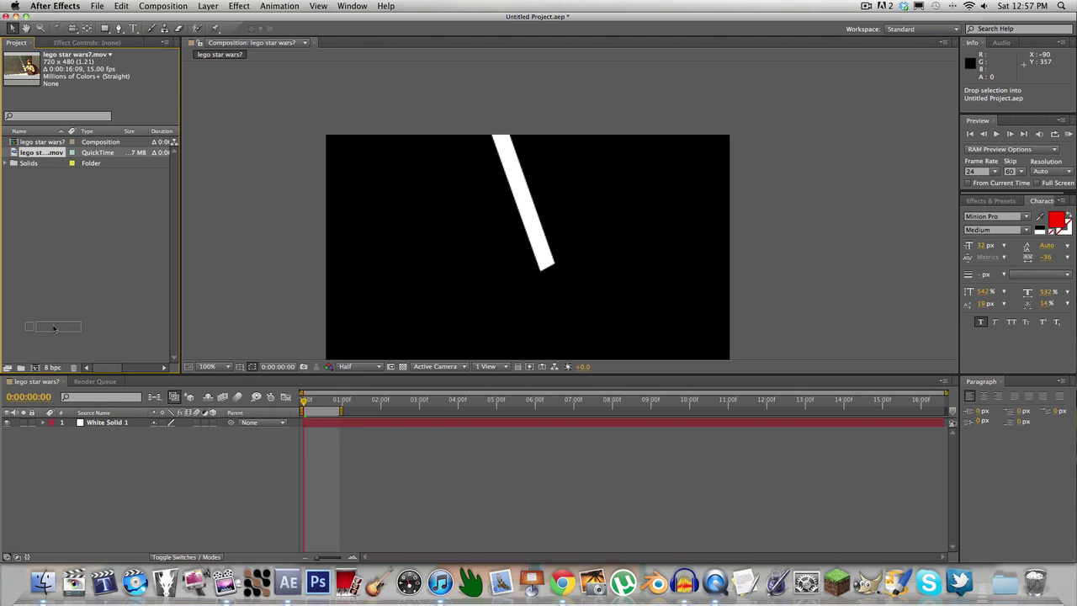
{"action": "left_click_drag", "start_coordinate": [35, 368], "coordinate": [37, 370]}
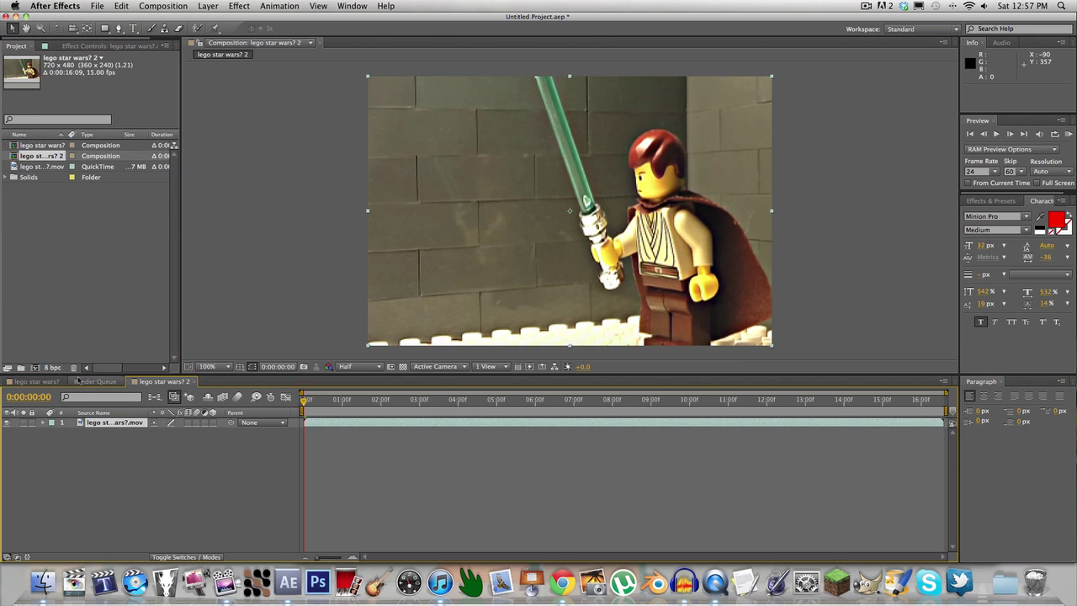
{"action": "left_click", "coordinate": [34, 383]}
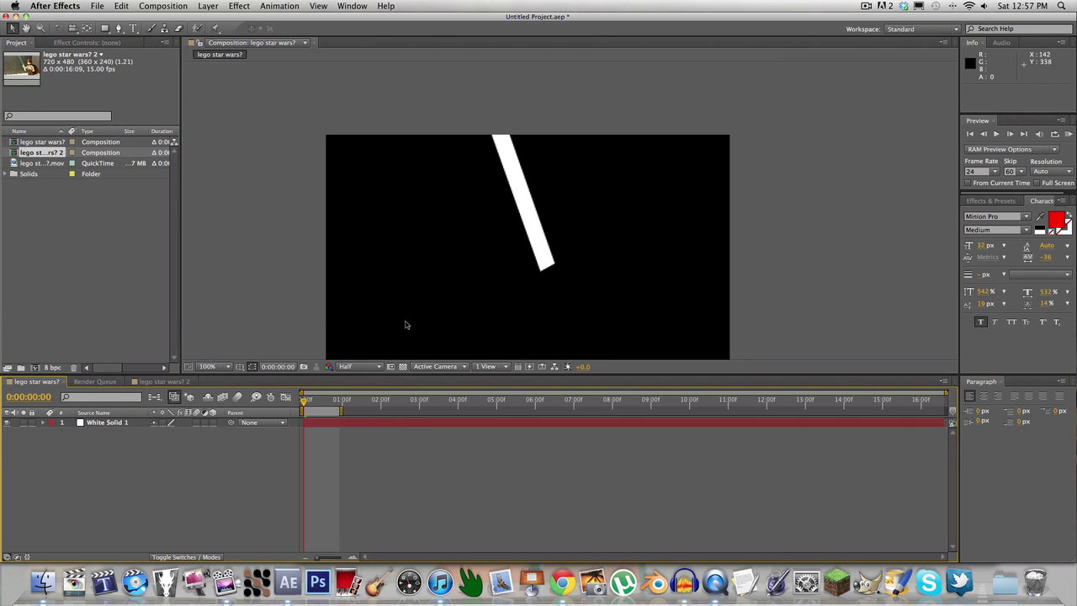
Step: Set the composition view to Fit up to 100% and play back the white blade animation on black
{"action": "left_click", "coordinate": [213, 367]}
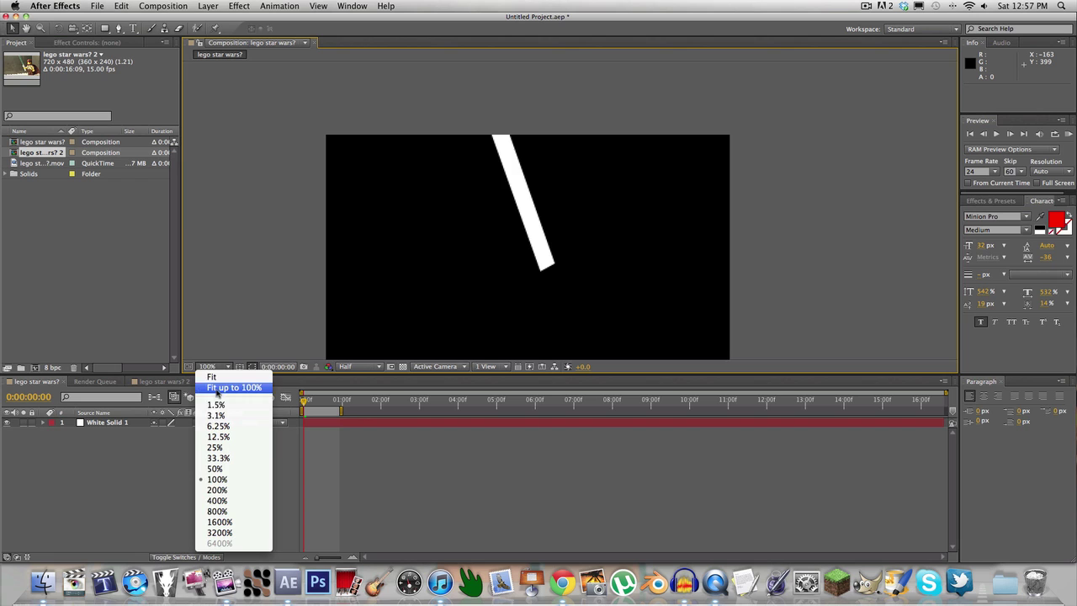
{"action": "left_click", "coordinate": [217, 388]}
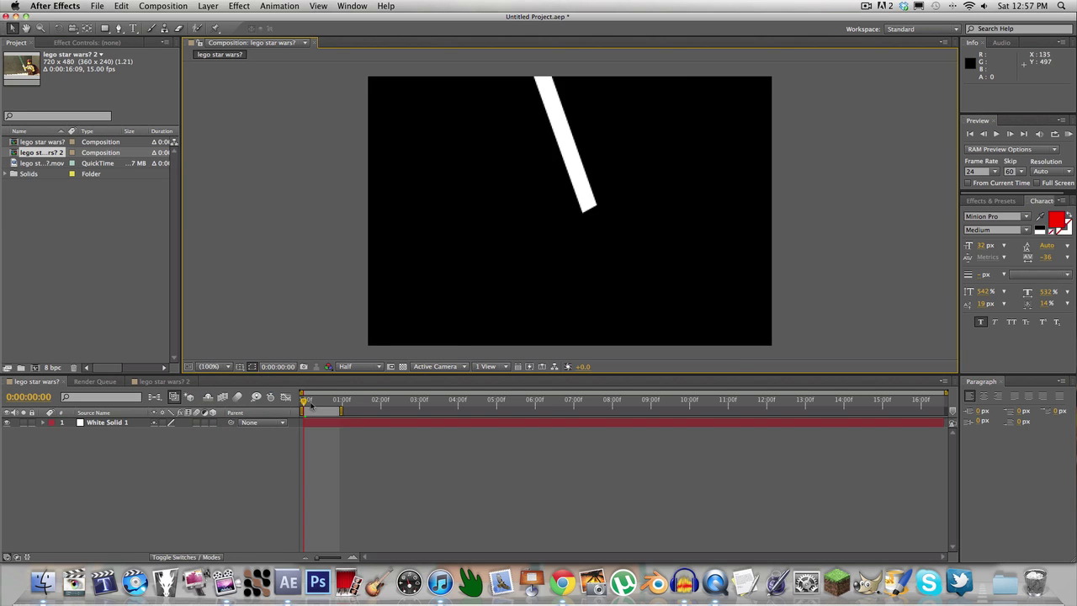
{"action": "key", "text": "space"}
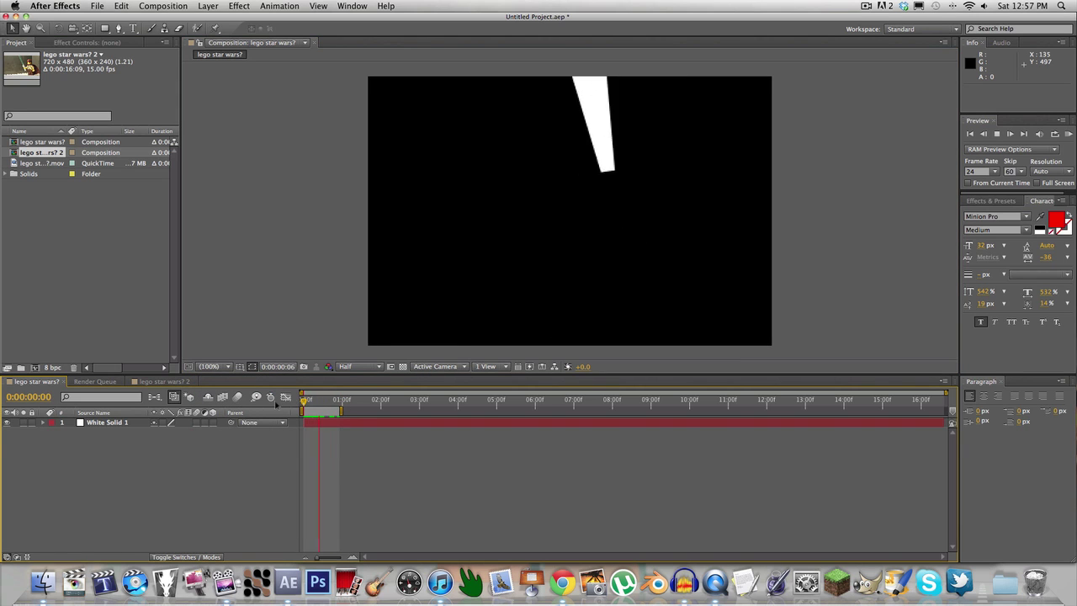
{"action": "key", "text": "space"}
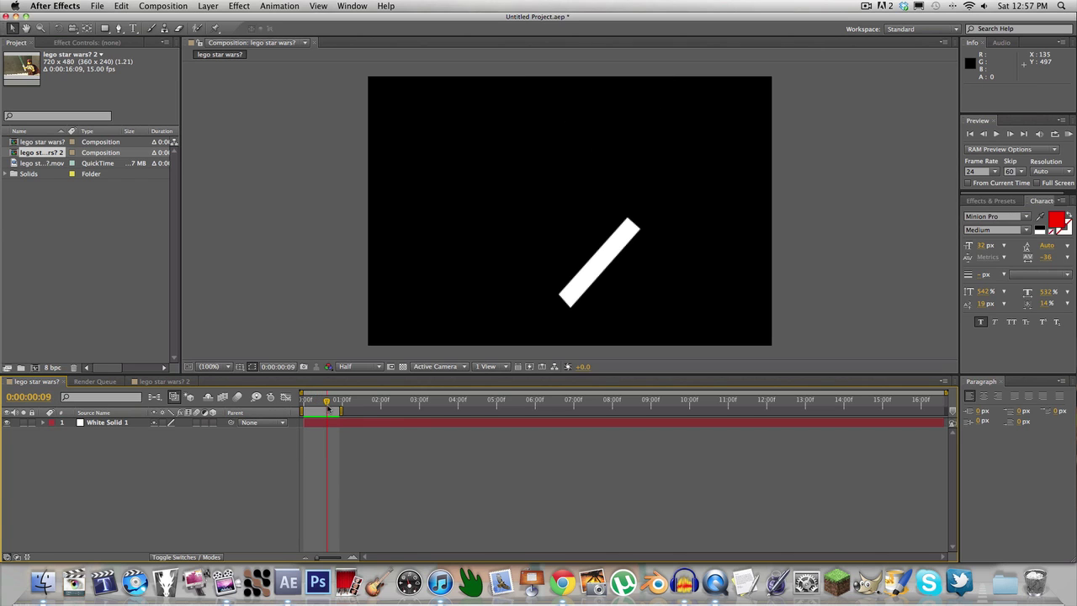
Step: Search the effects and presets for "gaussian"
{"action": "left_click", "coordinate": [992, 201]}
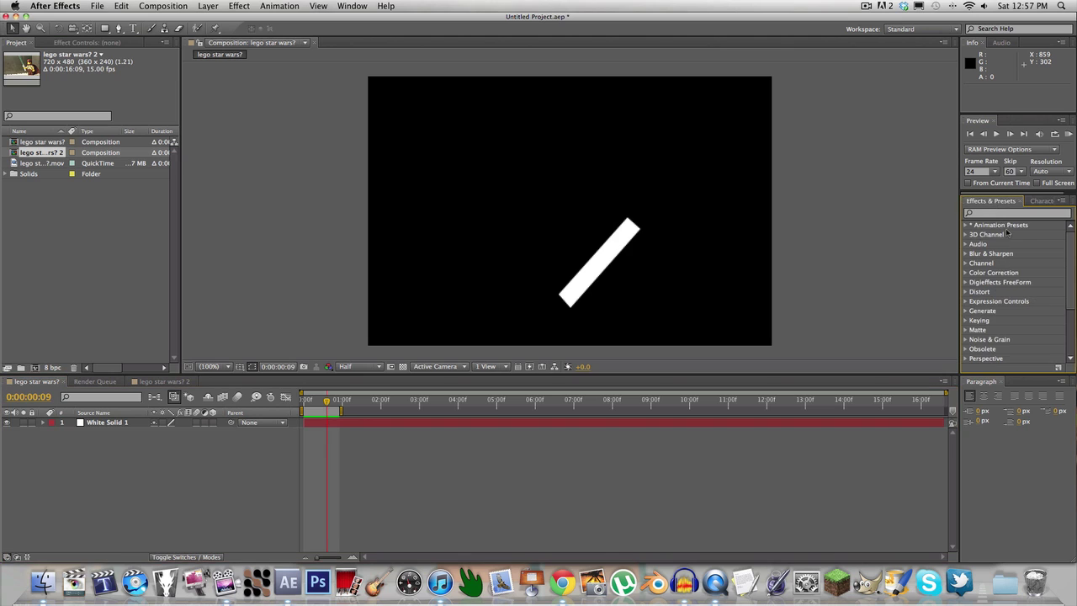
{"action": "left_click", "coordinate": [1007, 214]}
{"action": "type", "text": "gauss"}
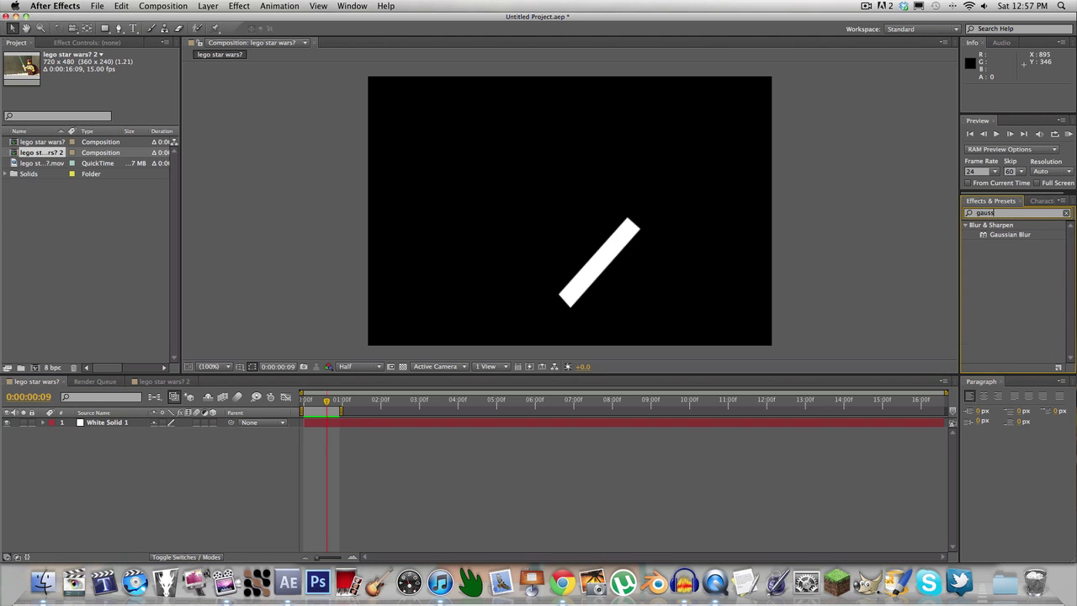
{"action": "type", "text": "iang"}
{"action": "key", "text": "BackSpace"}
Step: Paste copies of the white solid layer and delete the surplus one so that five identical layers are stacked
{"action": "left_click", "coordinate": [703, 423]}
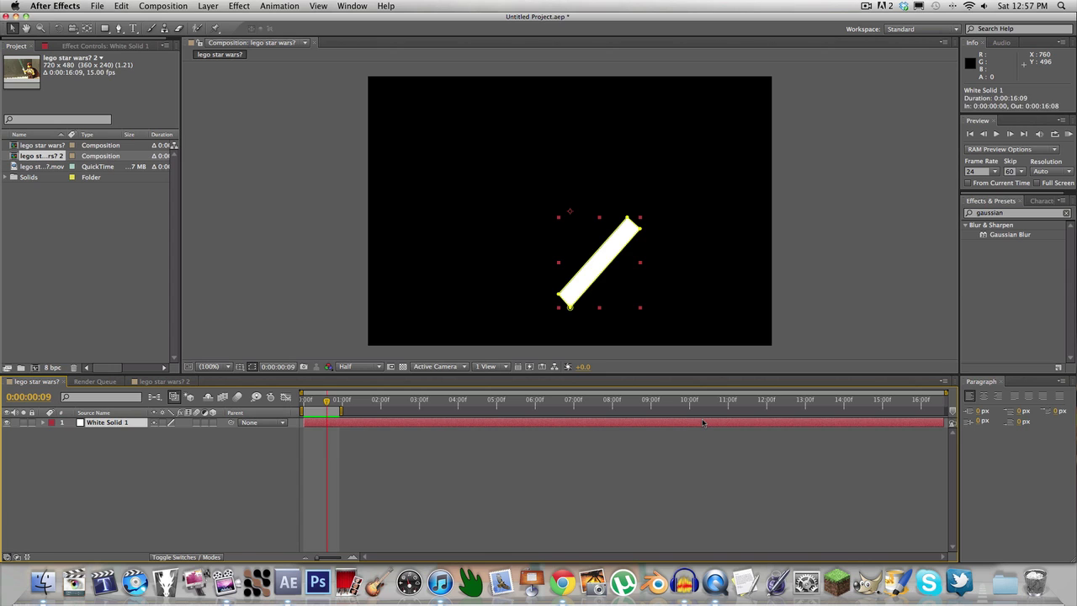
{"action": "key", "text": "super+v"}
{"action": "key", "text": "super+v"}
{"action": "key", "text": "super+v"}
{"action": "key", "text": "super+v"}
{"action": "key", "text": "super+v"}
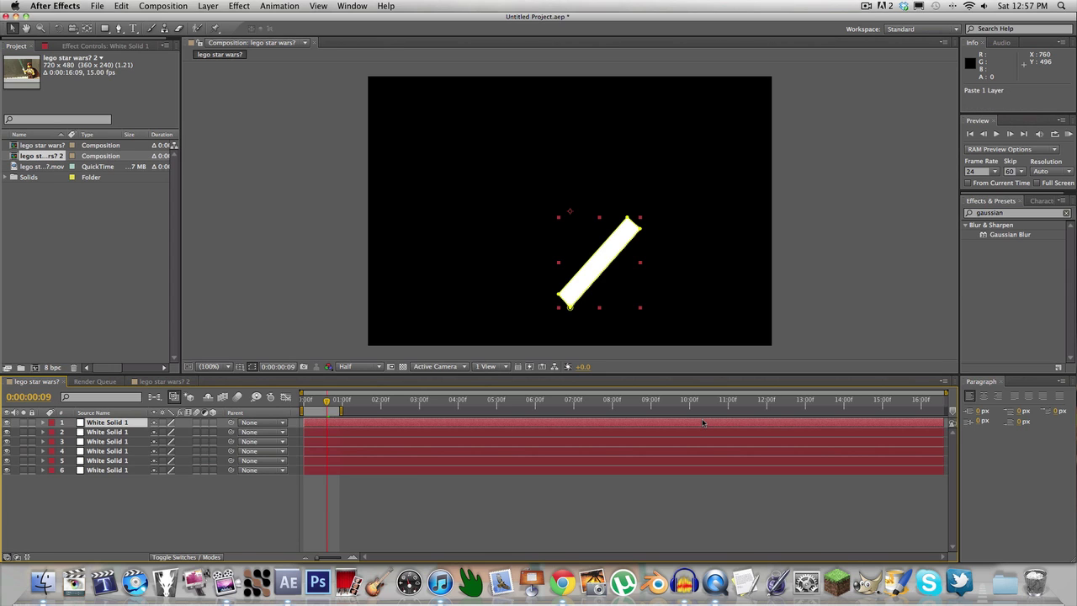
{"action": "left_click", "coordinate": [341, 478]}
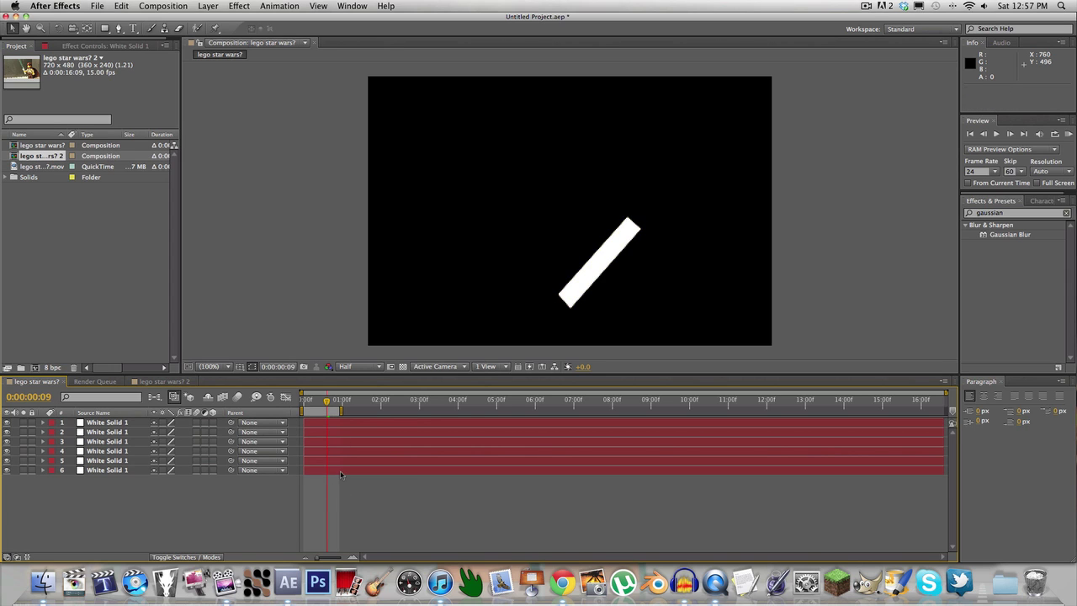
{"action": "left_click", "coordinate": [340, 470]}
{"action": "key", "text": "Delete"}
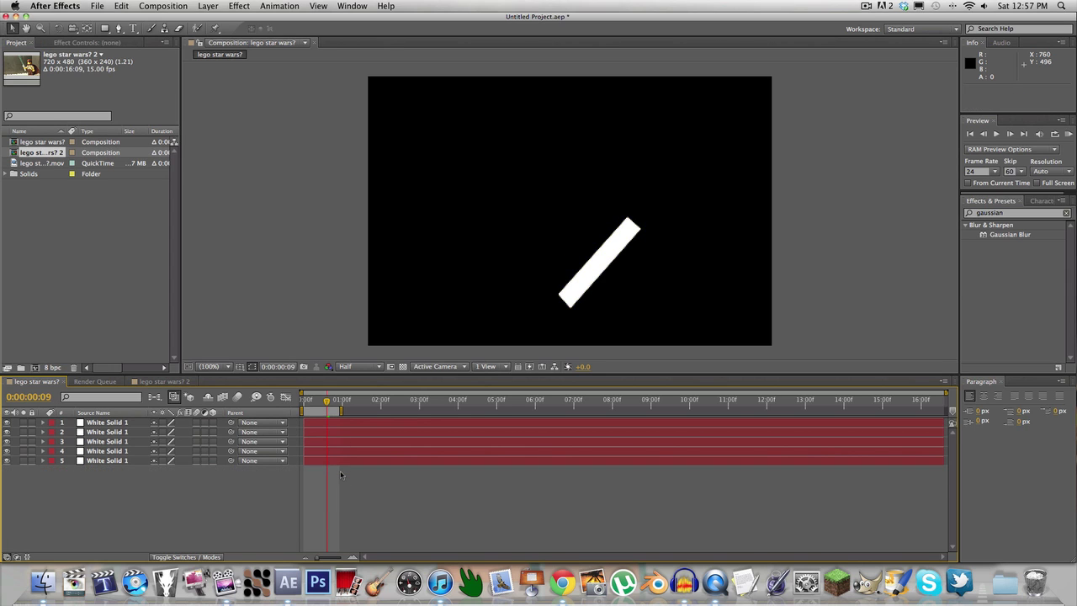
Step: Apply the Gaussian Blur effect to the topmost white solid layer
{"action": "left_click", "coordinate": [316, 424]}
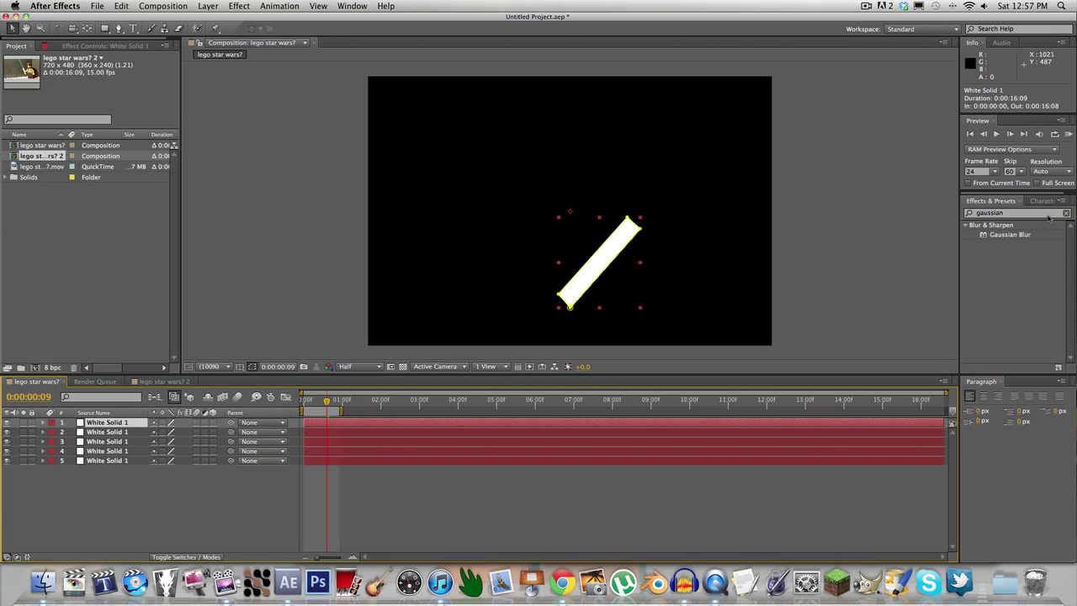
{"action": "left_click", "coordinate": [1036, 247]}
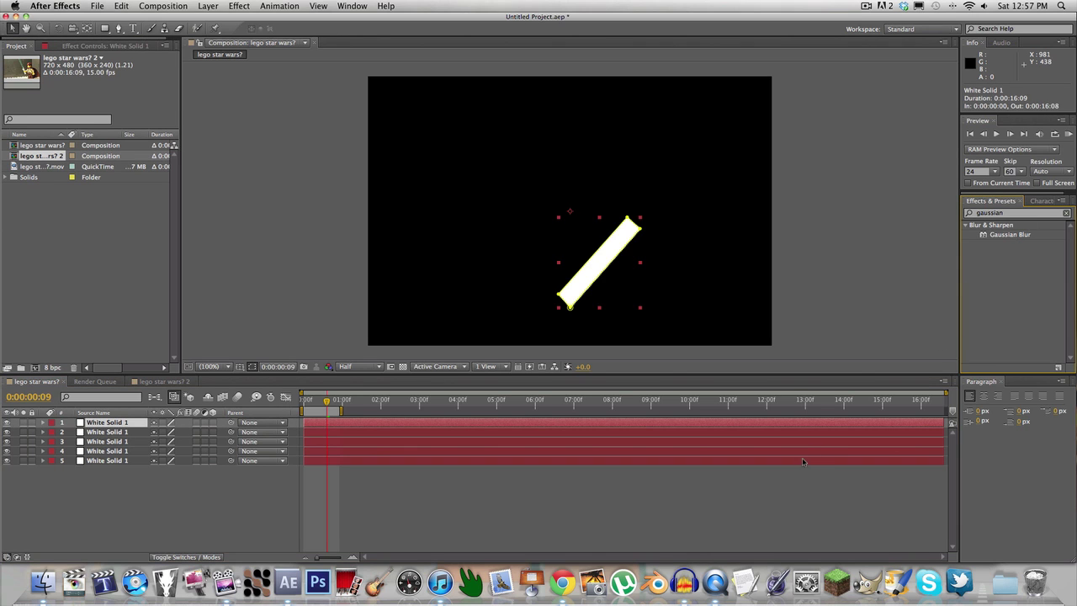
{"action": "left_click_drag", "start_coordinate": [1010, 235], "coordinate": [464, 431]}
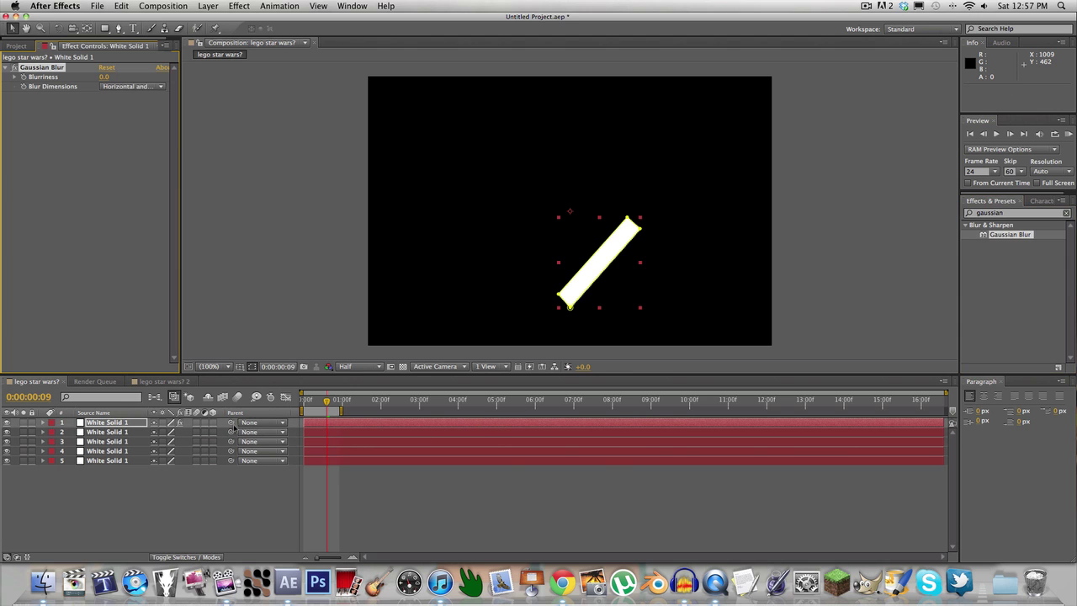
Step: Apply Gaussian Blur to the remaining four white solid layers, 2 through 5, together
{"action": "left_click", "coordinate": [97, 461], "text": "shift"}
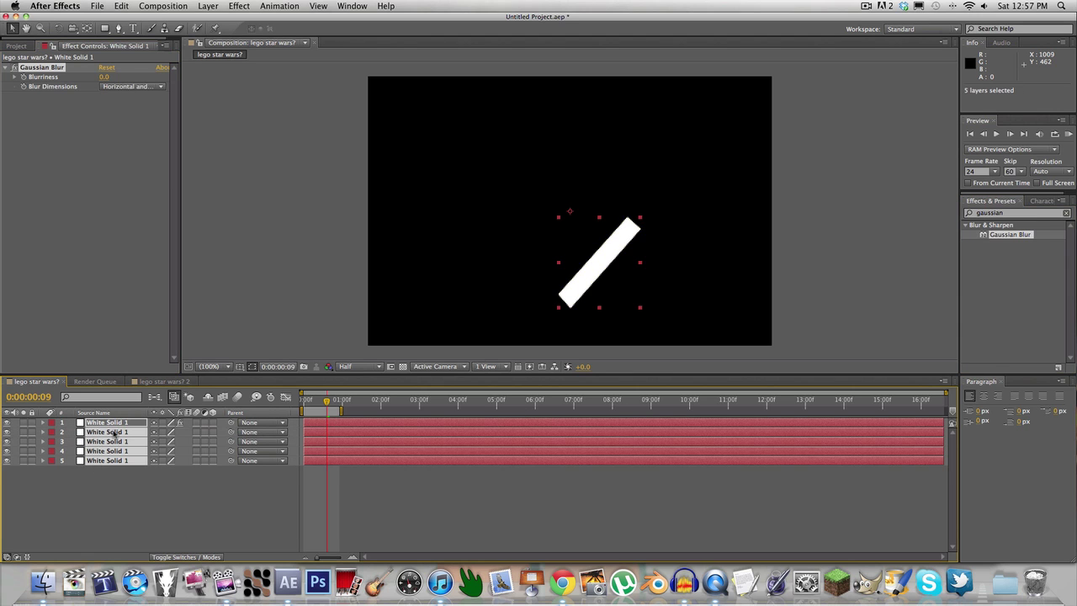
{"action": "left_click", "coordinate": [129, 477]}
{"action": "left_click", "coordinate": [121, 434]}
{"action": "left_click", "coordinate": [123, 460], "text": "shift"}
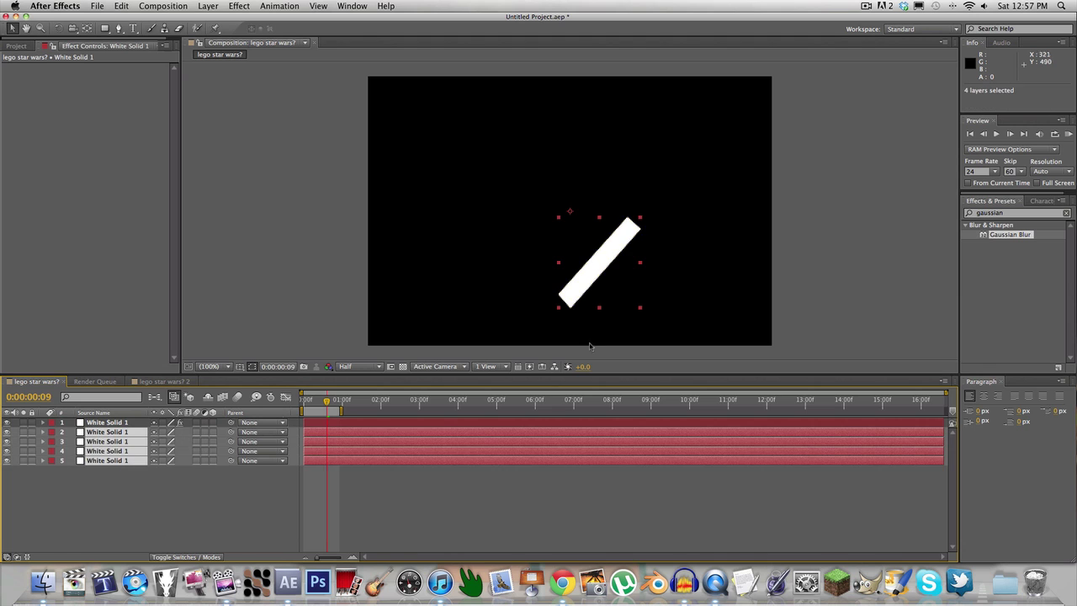
{"action": "double_click", "coordinate": [1011, 235]}
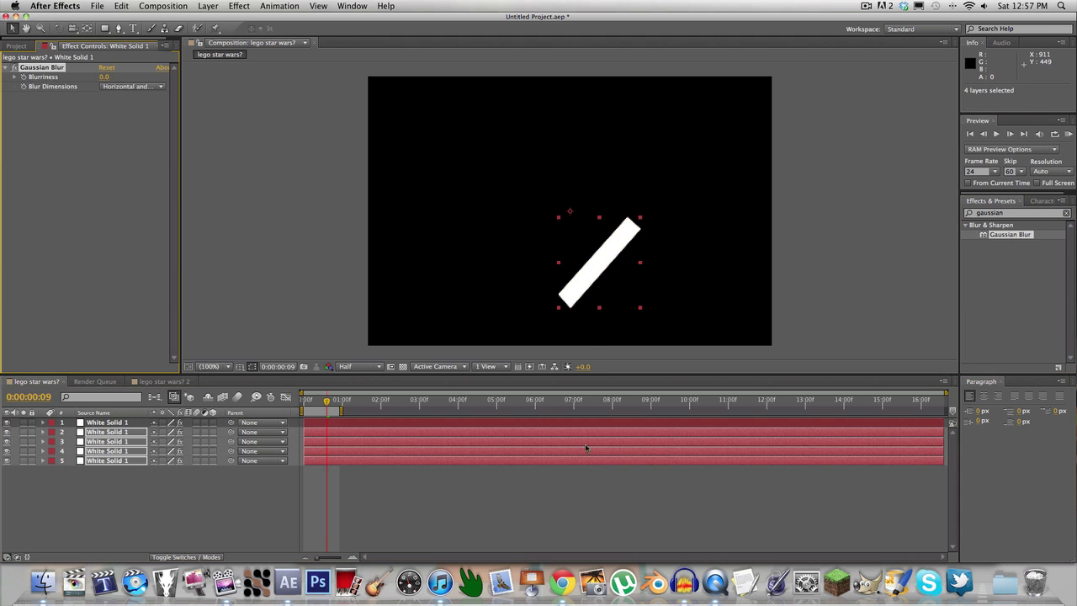
{"action": "left_click", "coordinate": [497, 480]}
Step: Set the Gaussian Blur Blurriness of white solid layer 1 to 5
{"action": "left_click", "coordinate": [391, 423]}
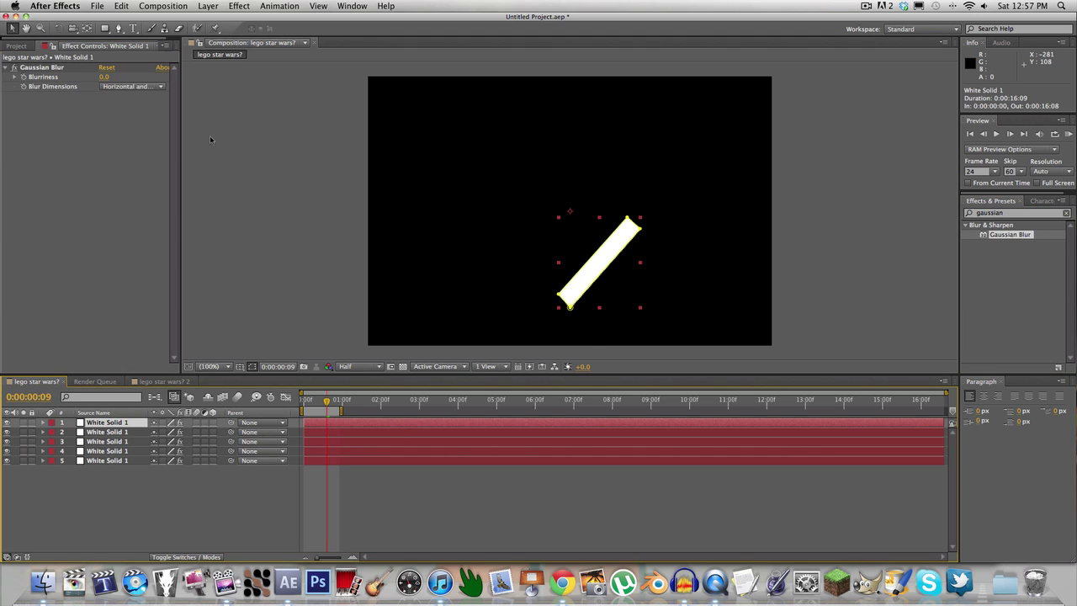
{"action": "left_click", "coordinate": [105, 77]}
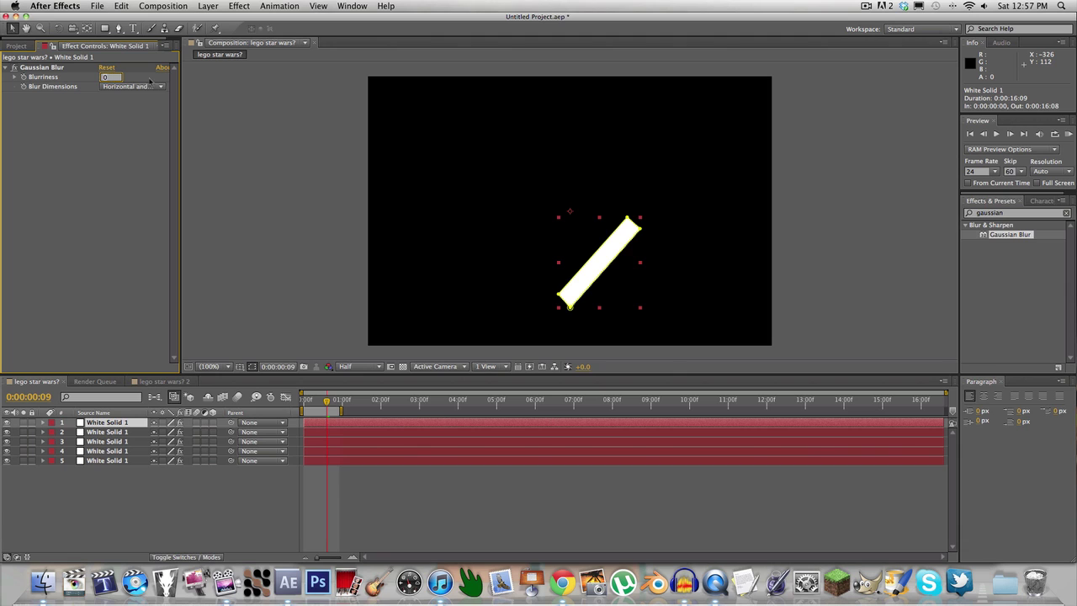
{"action": "type", "text": "5"}
{"action": "key", "text": "Return"}
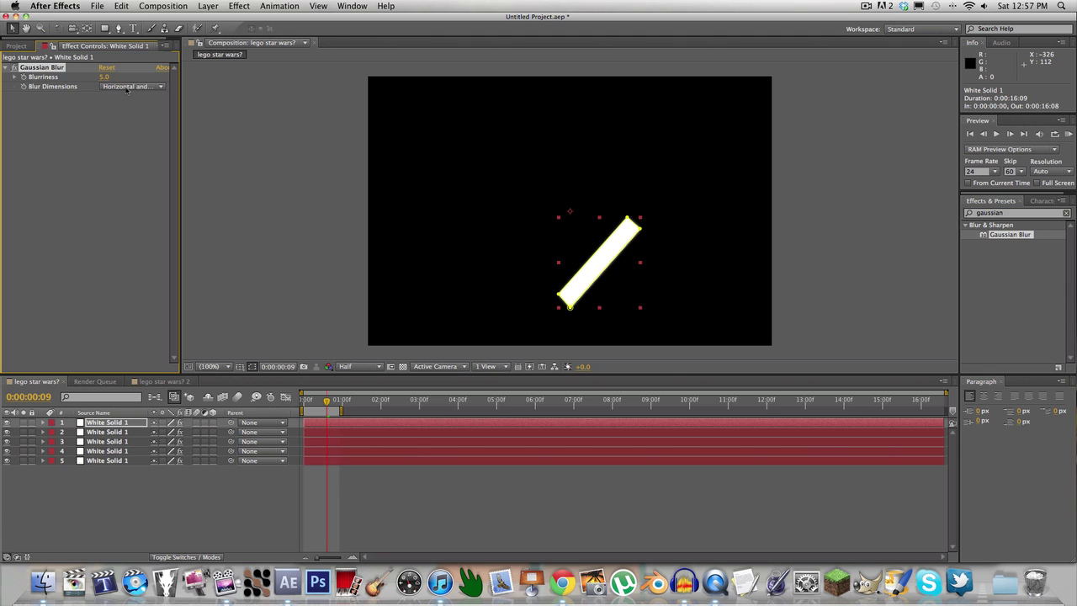
Step: Set the Gaussian Blur Blurriness of white solid layer 2 to 10
{"action": "left_click", "coordinate": [371, 432]}
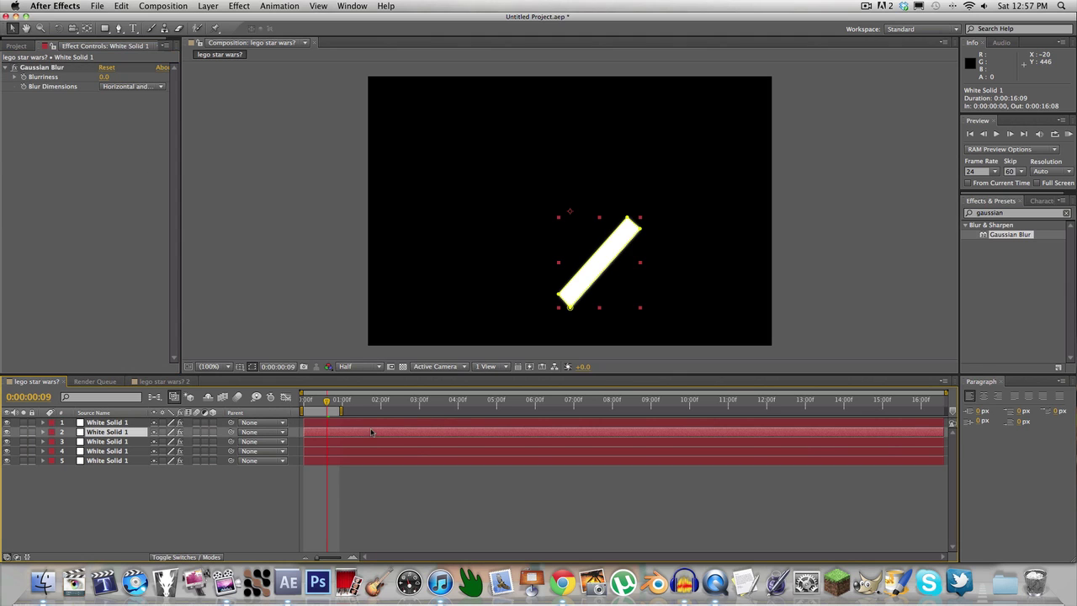
{"action": "left_click", "coordinate": [105, 76]}
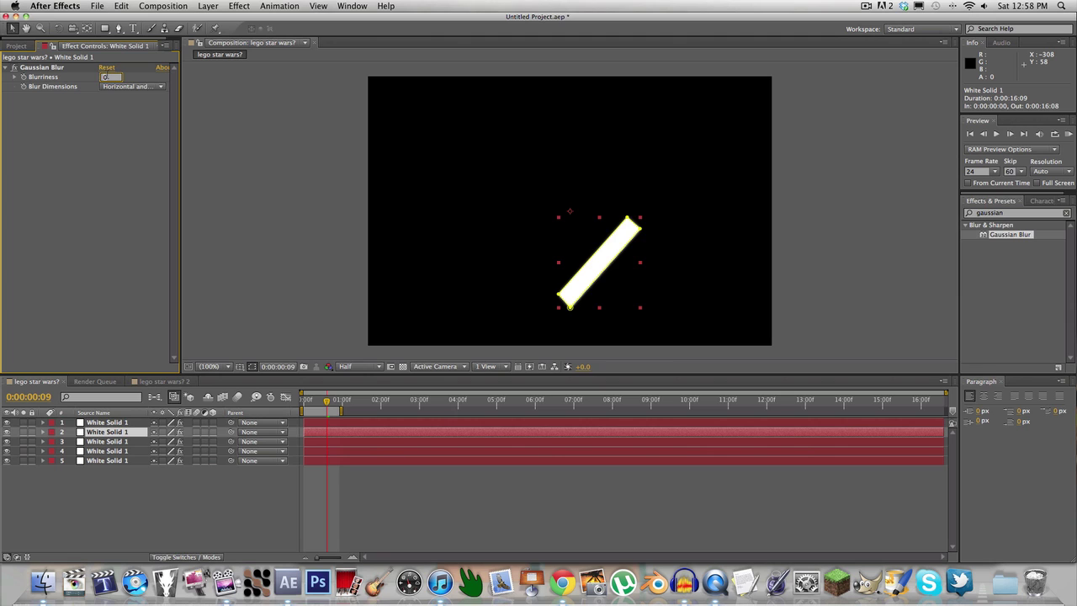
{"action": "key", "text": "Return"}
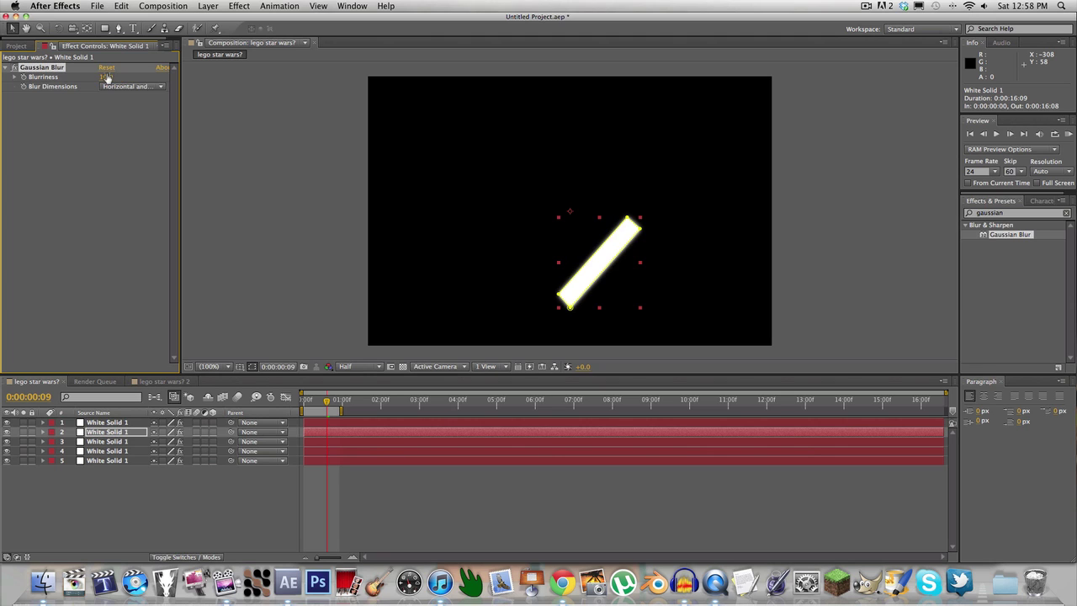
Step: Set the Gaussian Blur Blurriness of white solid layer 3 to 15
{"action": "left_click", "coordinate": [400, 441]}
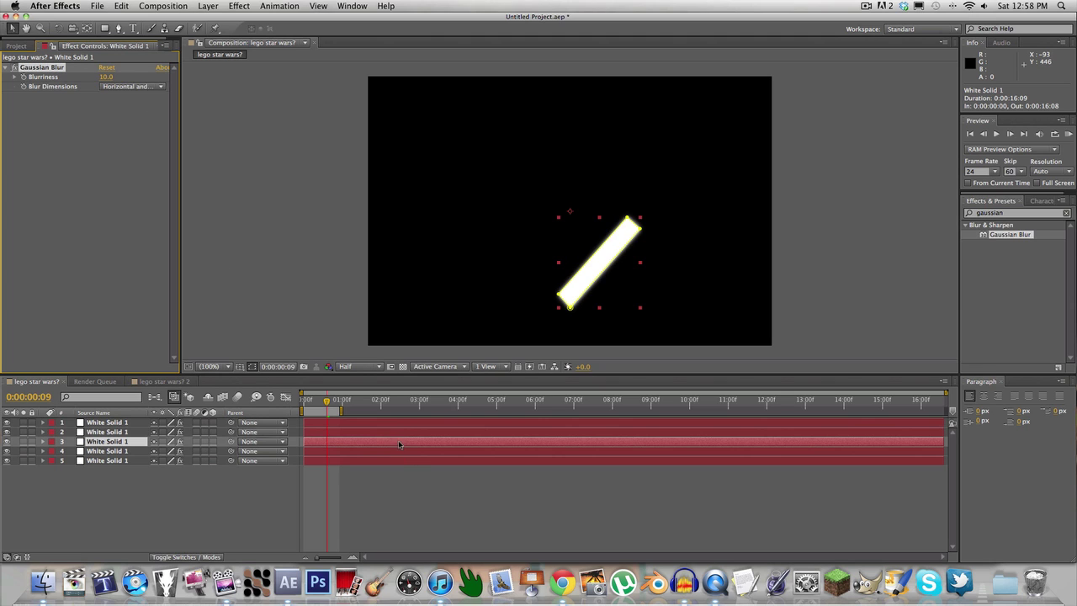
{"action": "left_click", "coordinate": [104, 77]}
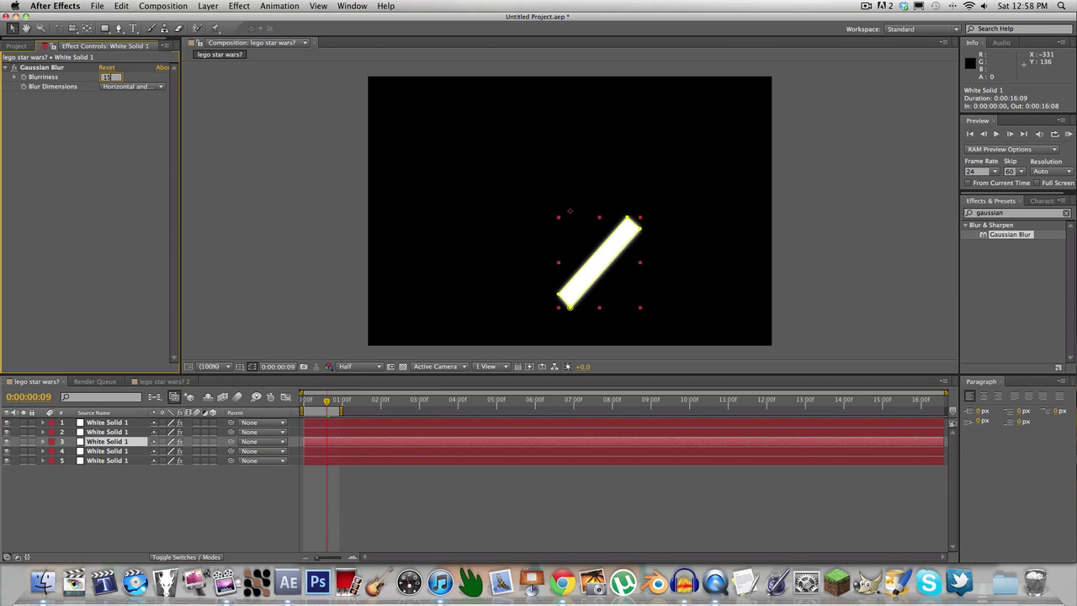
{"action": "key", "text": "Return"}
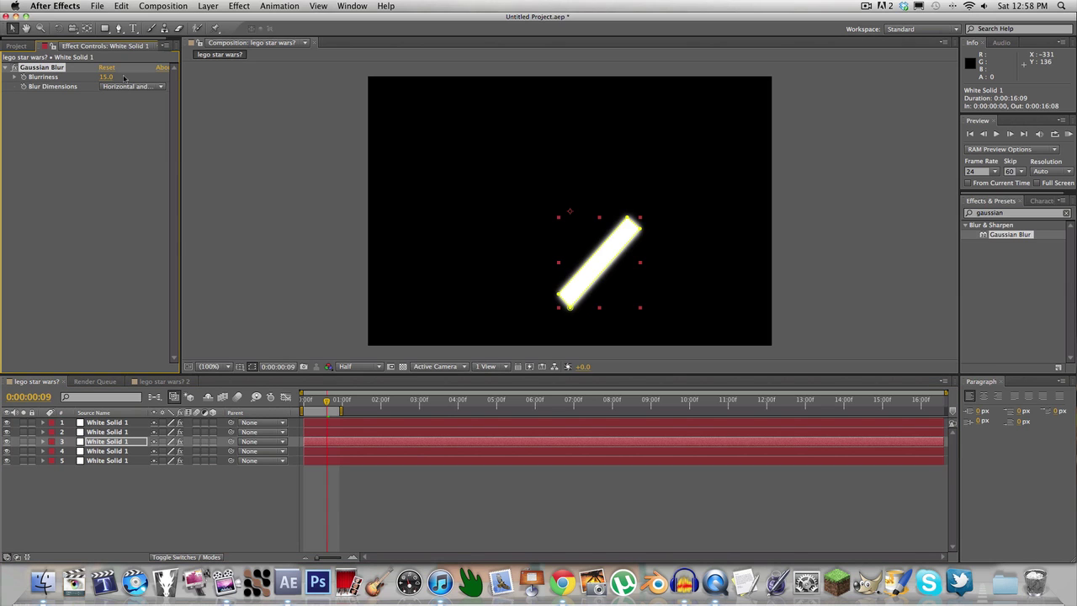
Step: Set the Gaussian Blur Blurriness of white solid layer 4 to 20
{"action": "left_click", "coordinate": [359, 454]}
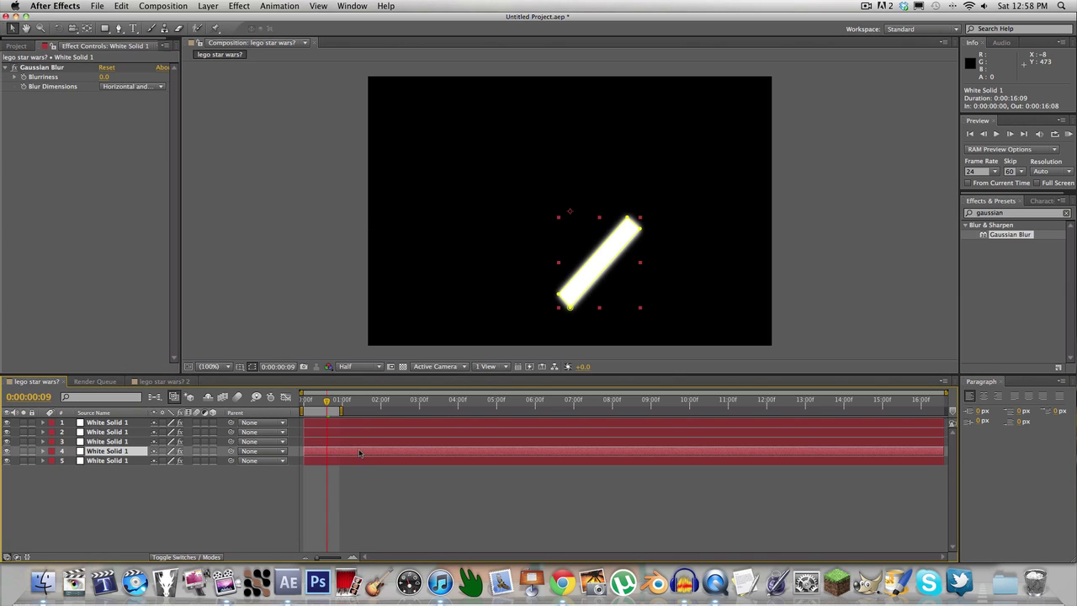
{"action": "left_click", "coordinate": [103, 77]}
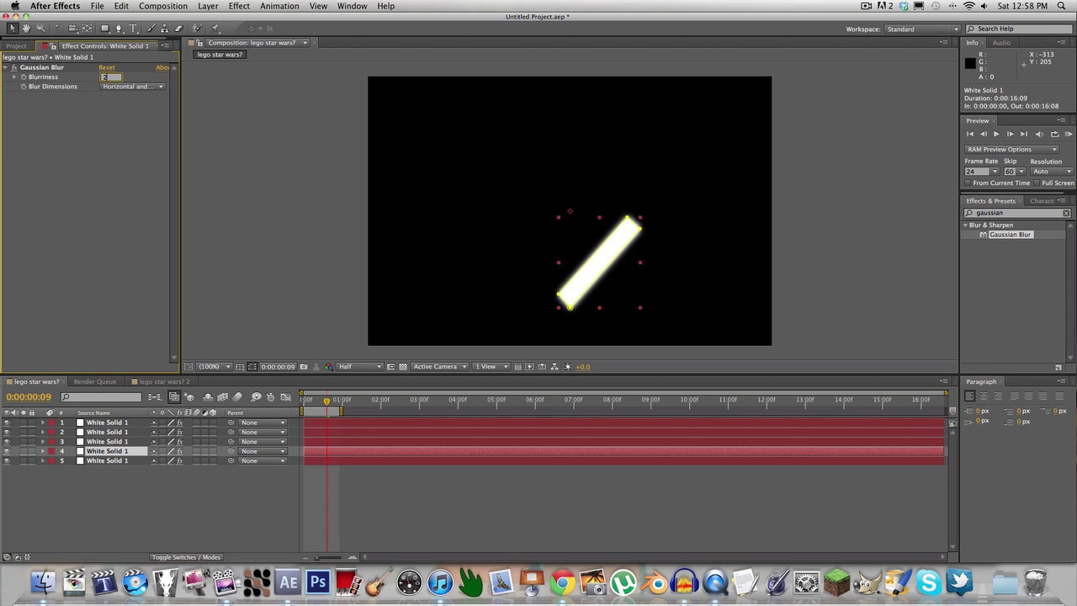
{"action": "type", "text": "20"}
{"action": "key", "text": "Return"}
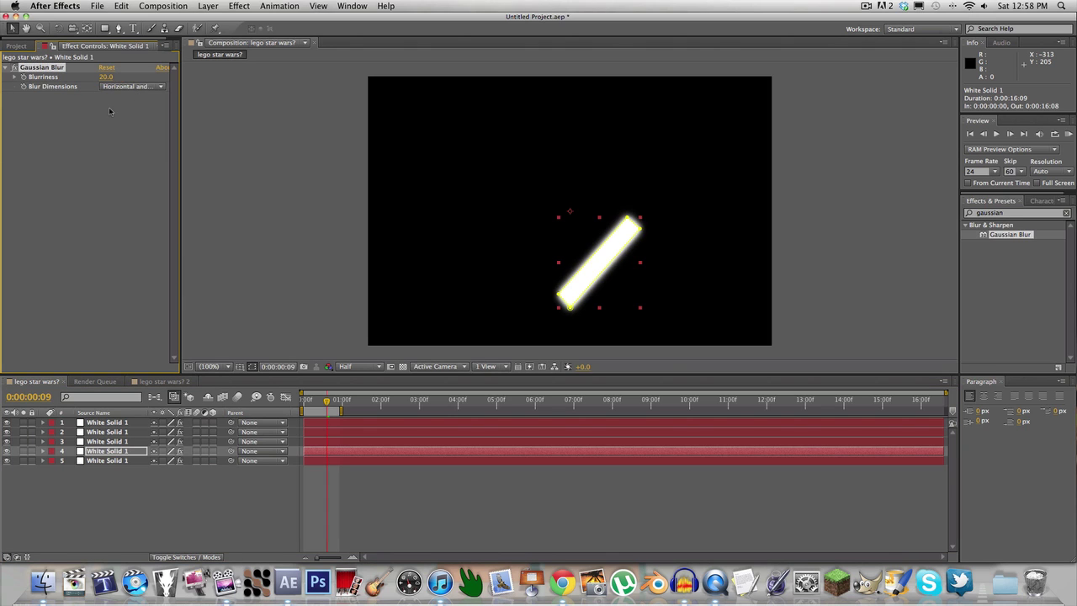
Step: Set the Gaussian Blur Blurriness of white solid layer 5 to 30
{"action": "left_click", "coordinate": [325, 461]}
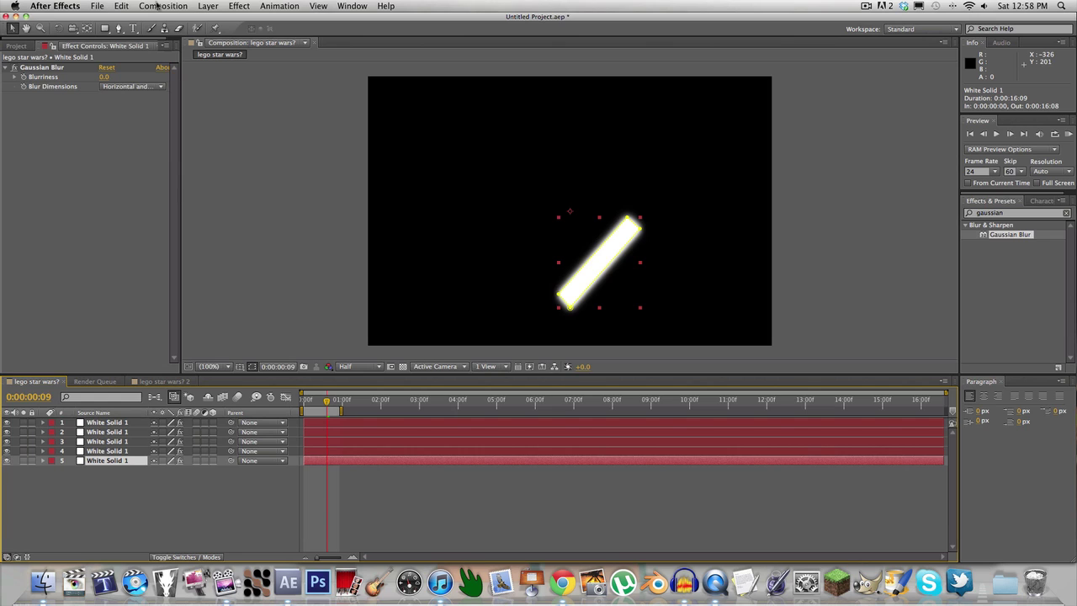
{"action": "left_click", "coordinate": [105, 78]}
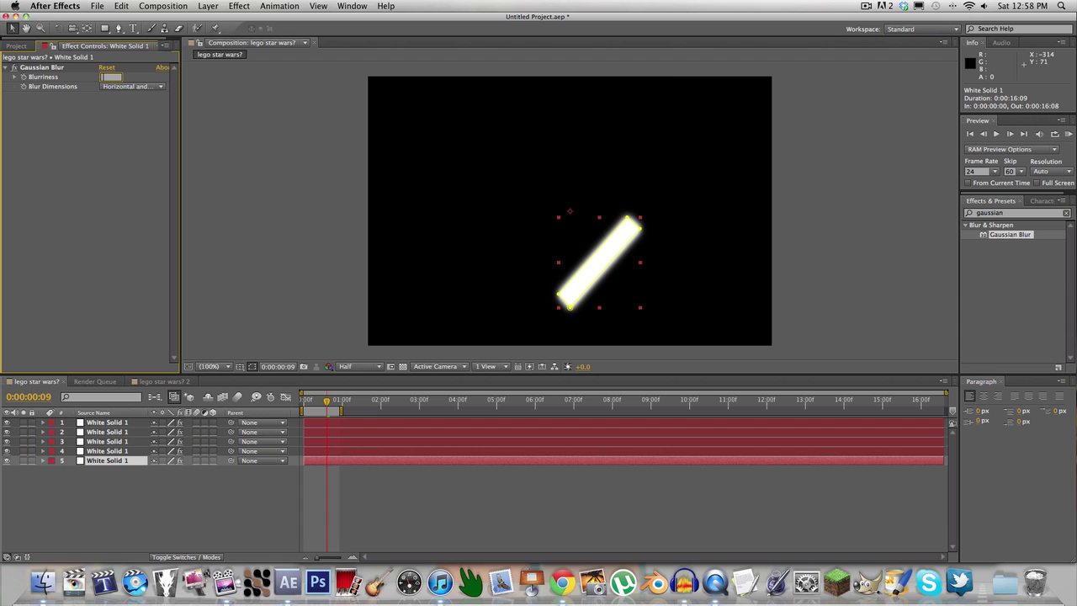
{"action": "type", "text": "30"}
{"action": "key", "text": "Return"}
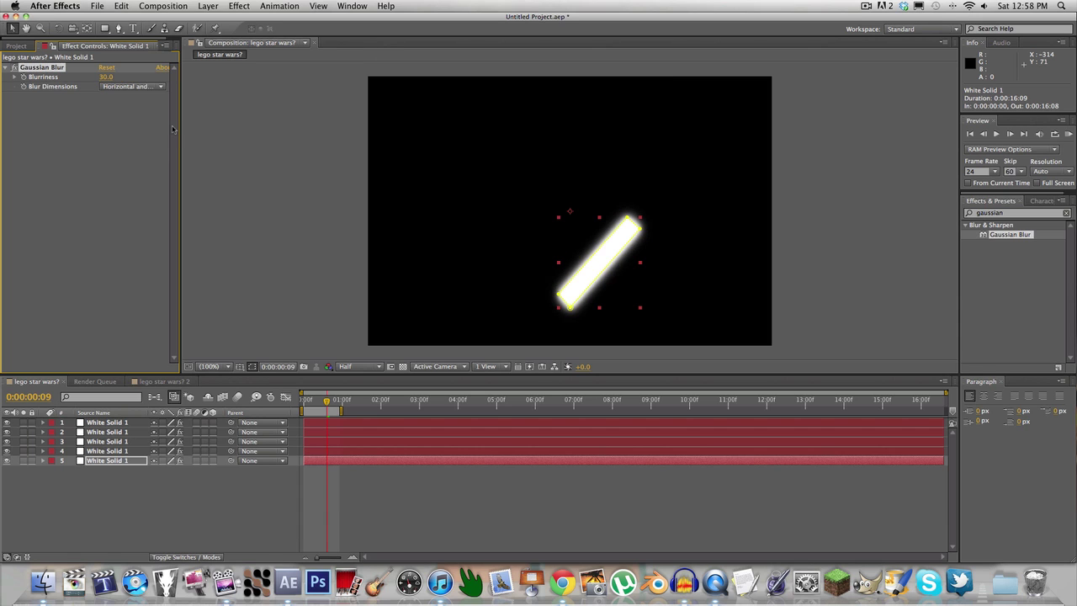
Step: Deselect the layers, then play and scrub through the masked section to check the blurred blade's motion
{"action": "left_click", "coordinate": [498, 533]}
{"action": "key", "text": "space"}
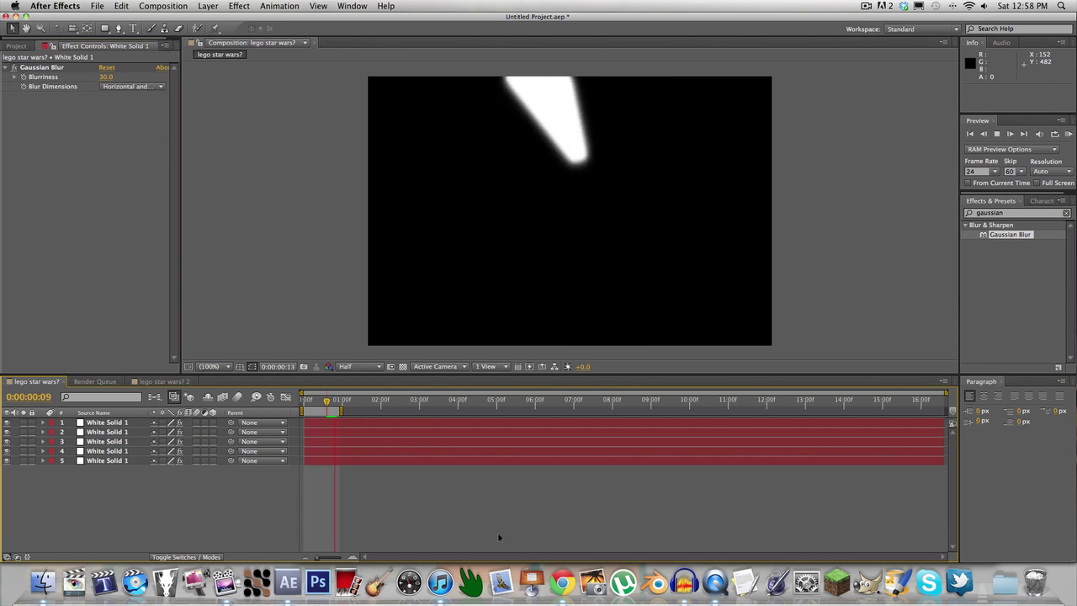
{"action": "key", "text": "space"}
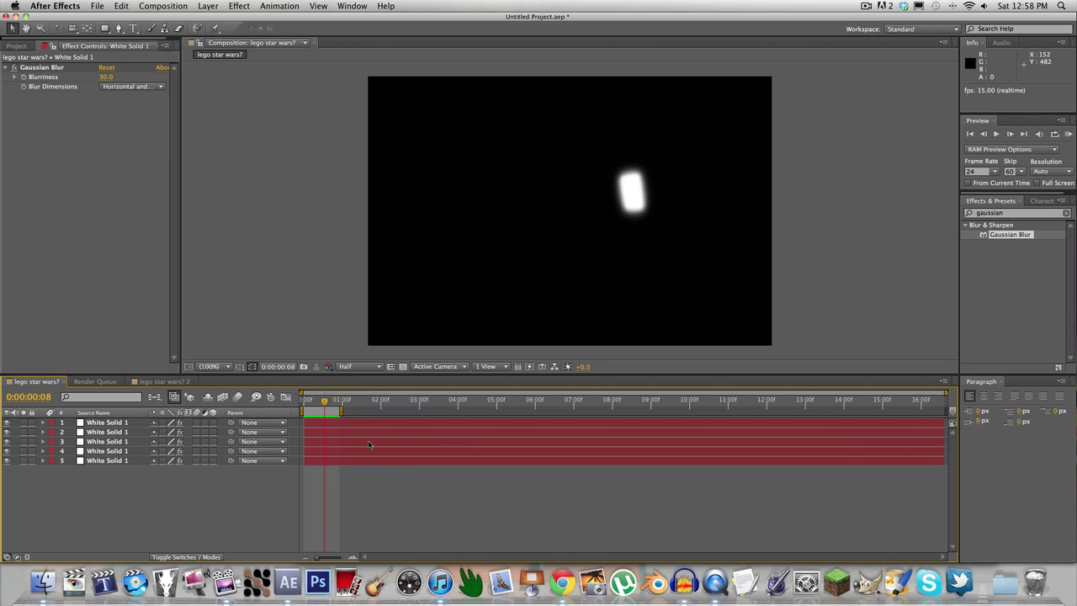
{"action": "key", "text": "space"}
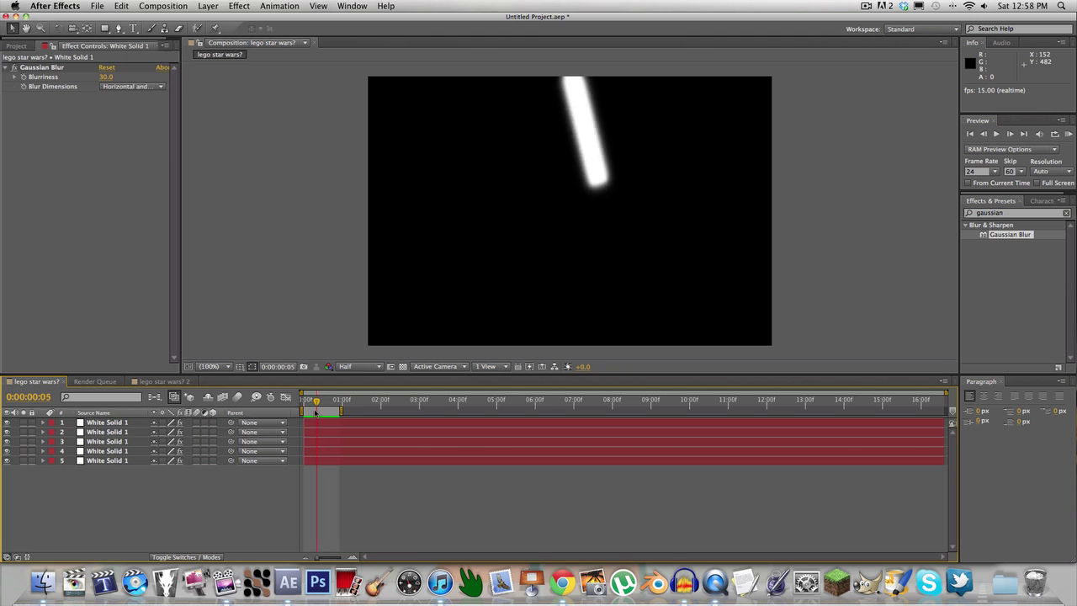
{"action": "left_click_drag", "start_coordinate": [316, 412], "coordinate": [368, 425]}
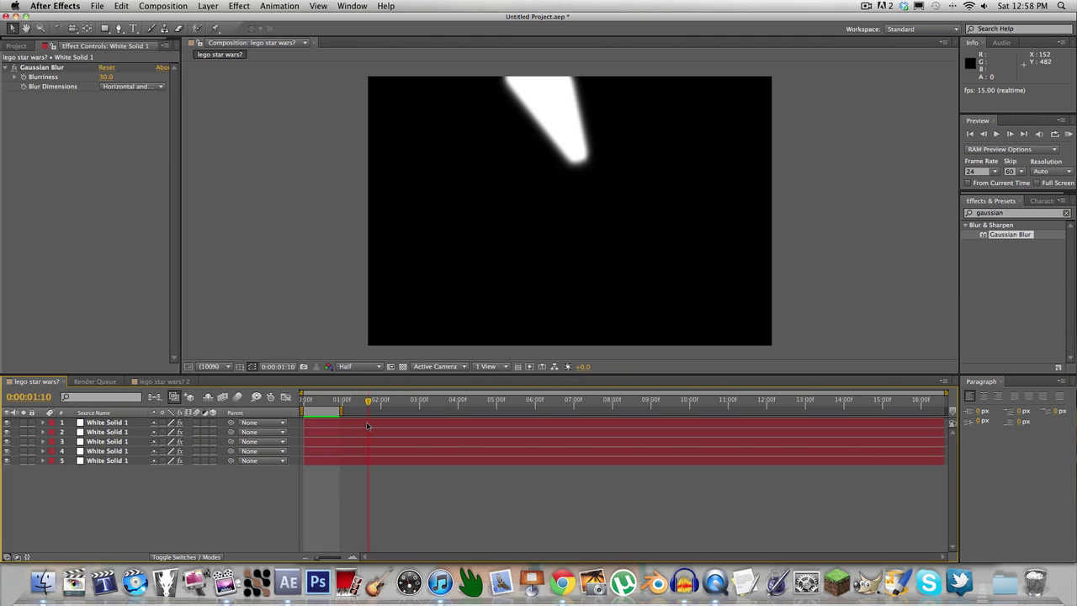
{"action": "key", "text": "space"}
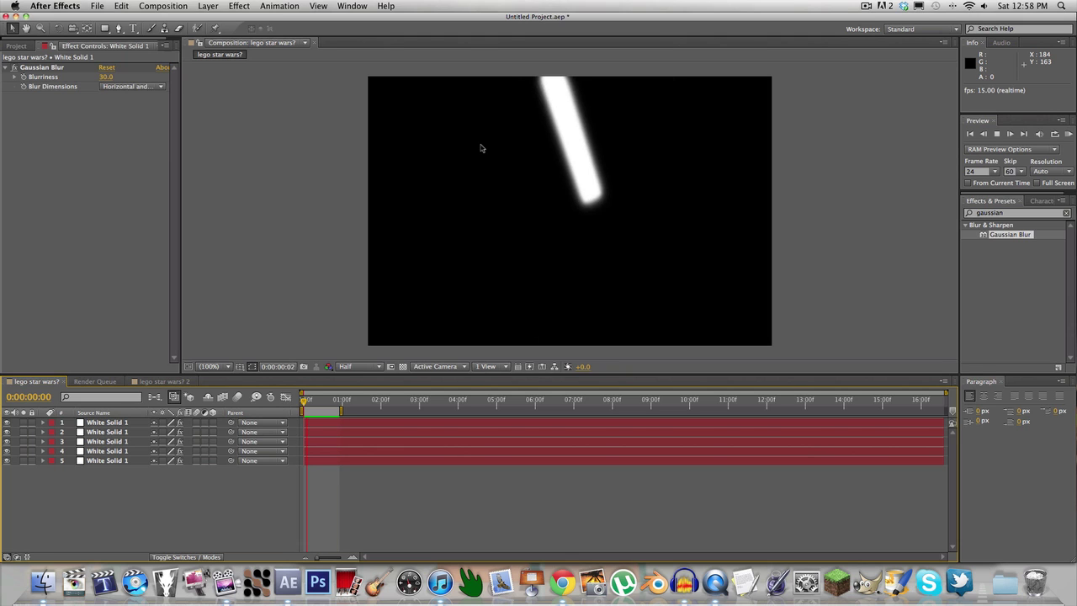
{"action": "key", "text": "space"}
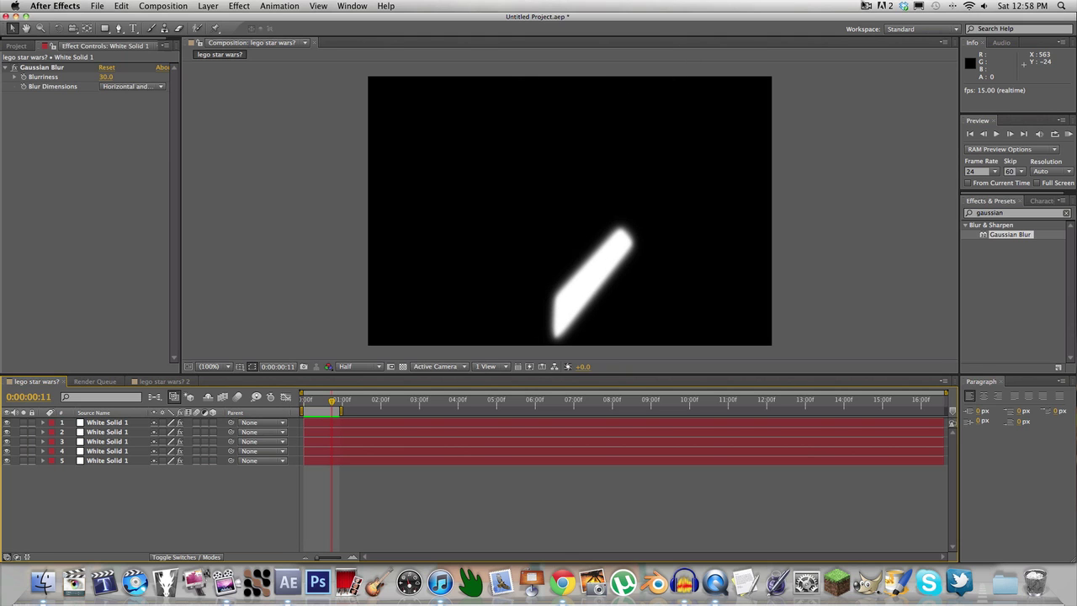
{"action": "left_click", "coordinate": [866, 6]}
{"action": "left_click", "coordinate": [879, 41]}
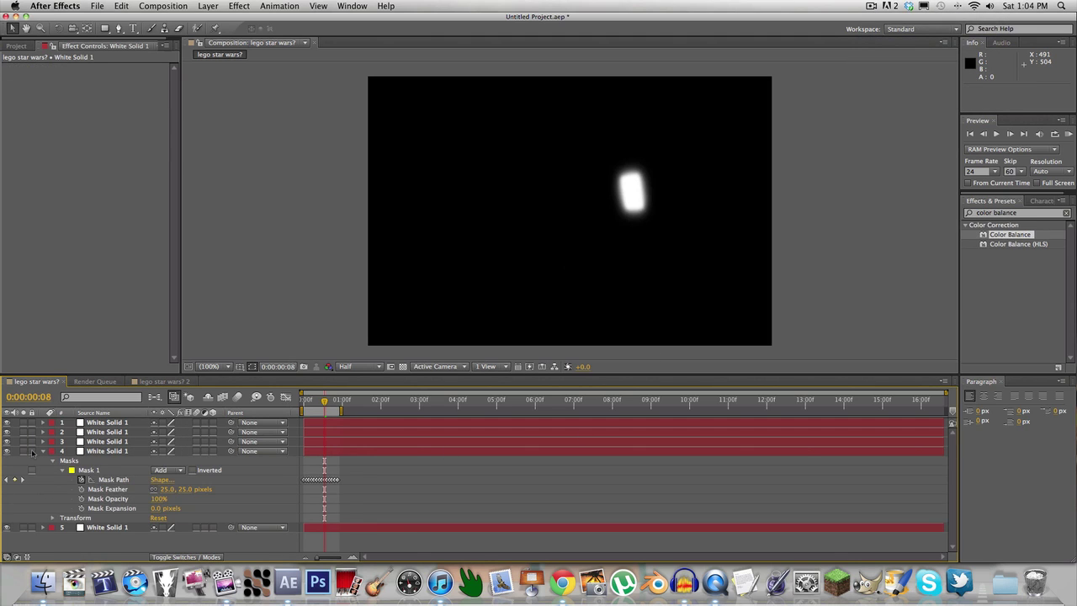
Step: Return to the first frame and inspect the Mask Feather settings of white solid layers 1 and 2
{"action": "left_click", "coordinate": [44, 452]}
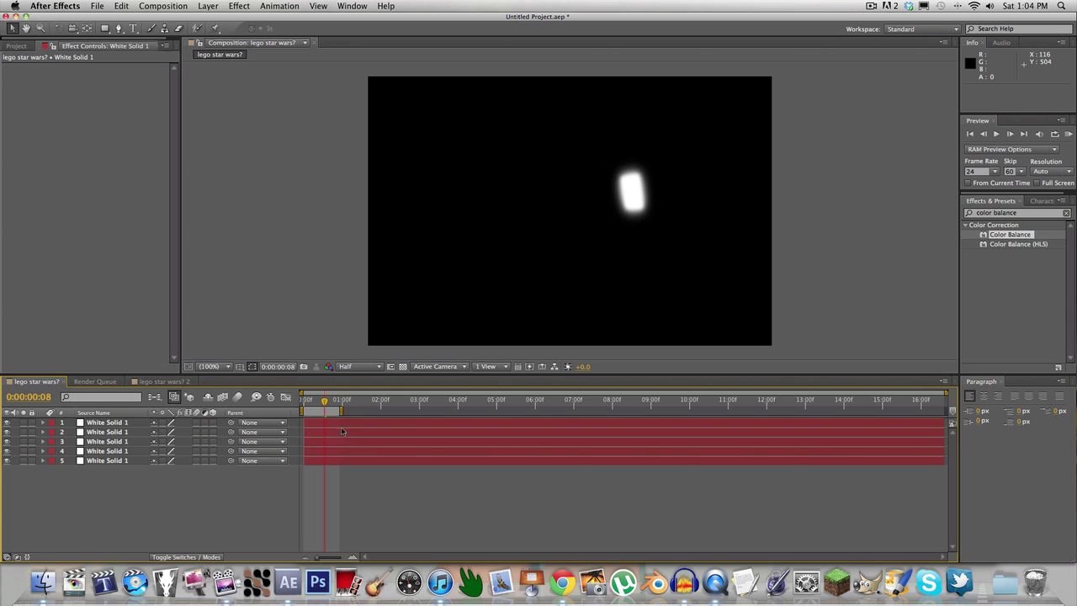
{"action": "mouse_move", "coordinate": [338, 407]}
{"action": "left_mouse_down"}
{"action": "mouse_move", "coordinate": [308, 409]}
{"action": "mouse_move", "coordinate": [322, 412]}
{"action": "left_mouse_up"}
{"action": "mouse_move", "coordinate": [305, 411]}
{"action": "left_mouse_down"}
{"action": "mouse_move", "coordinate": [313, 414]}
{"action": "mouse_move", "coordinate": [303, 413]}
{"action": "left_mouse_up"}
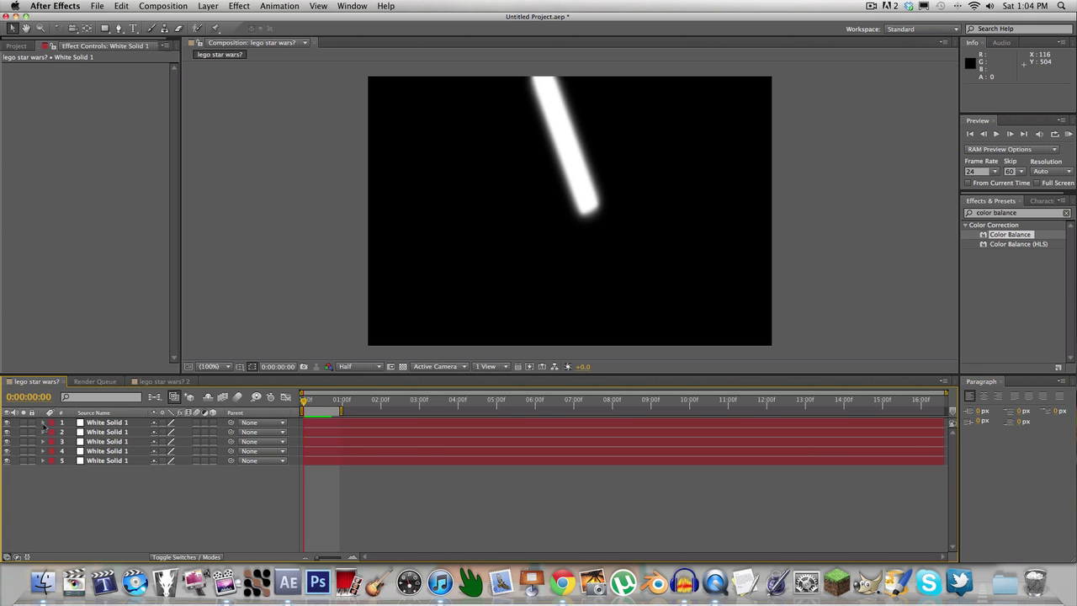
{"action": "left_click", "coordinate": [43, 423]}
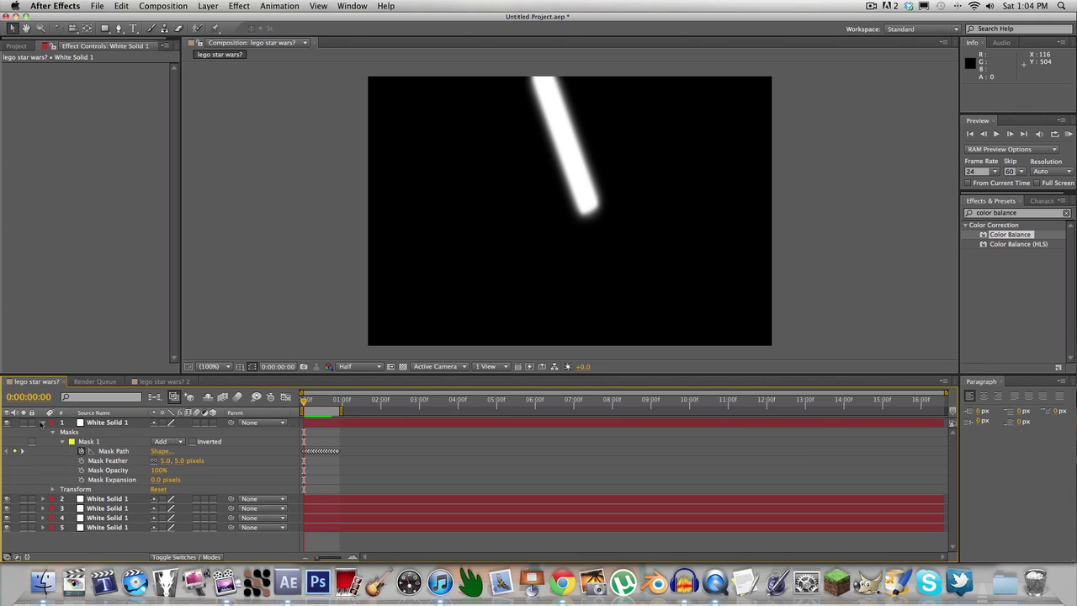
{"action": "left_click", "coordinate": [43, 422]}
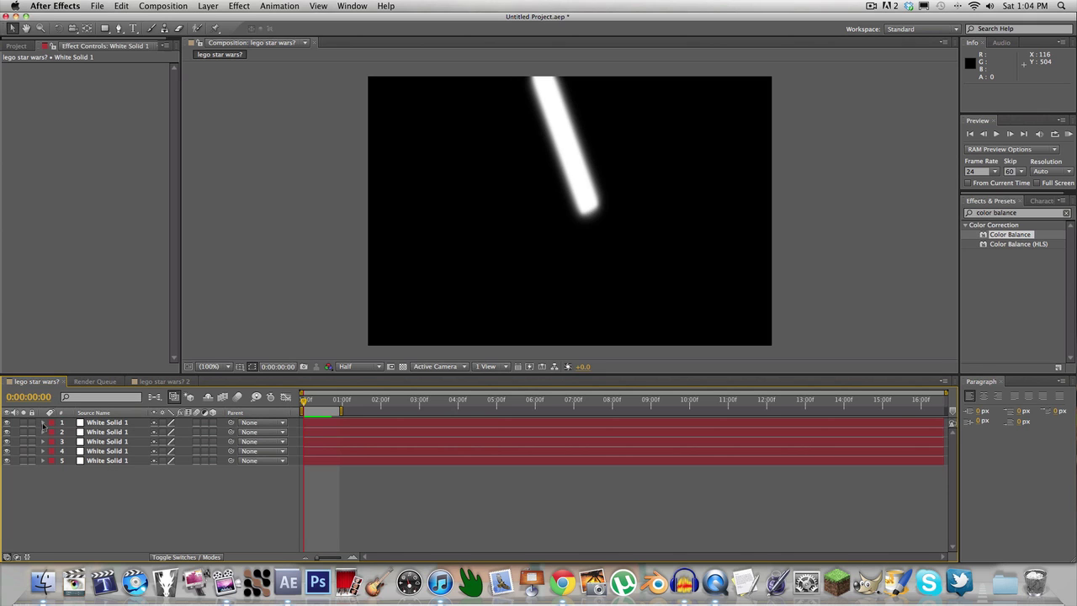
{"action": "left_click", "coordinate": [43, 431]}
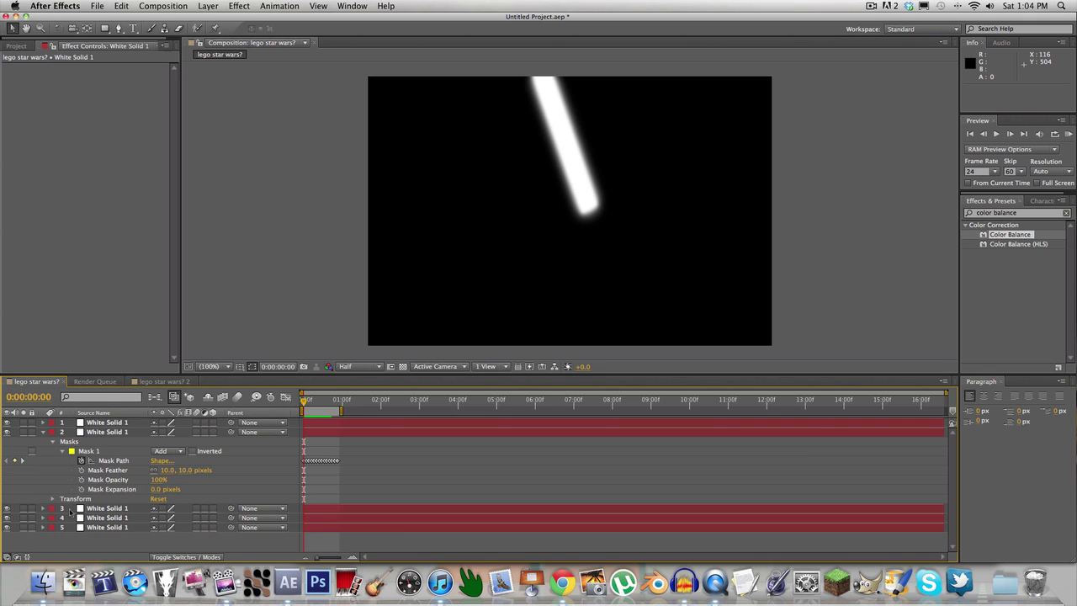
Step: Set the Mask Feather of white solid layer 3 to 31 pixels
{"action": "left_click", "coordinate": [43, 509]}
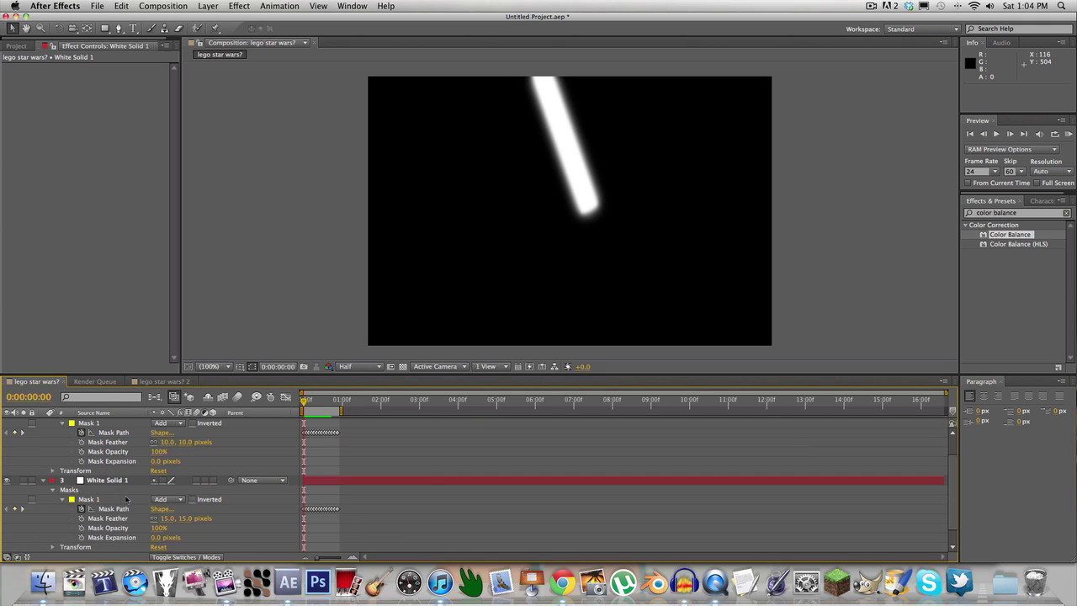
{"action": "left_click", "coordinate": [185, 518]}
{"action": "key", "text": "Return"}
{"action": "left_click_drag", "start_coordinate": [165, 519], "coordinate": [174, 519]}
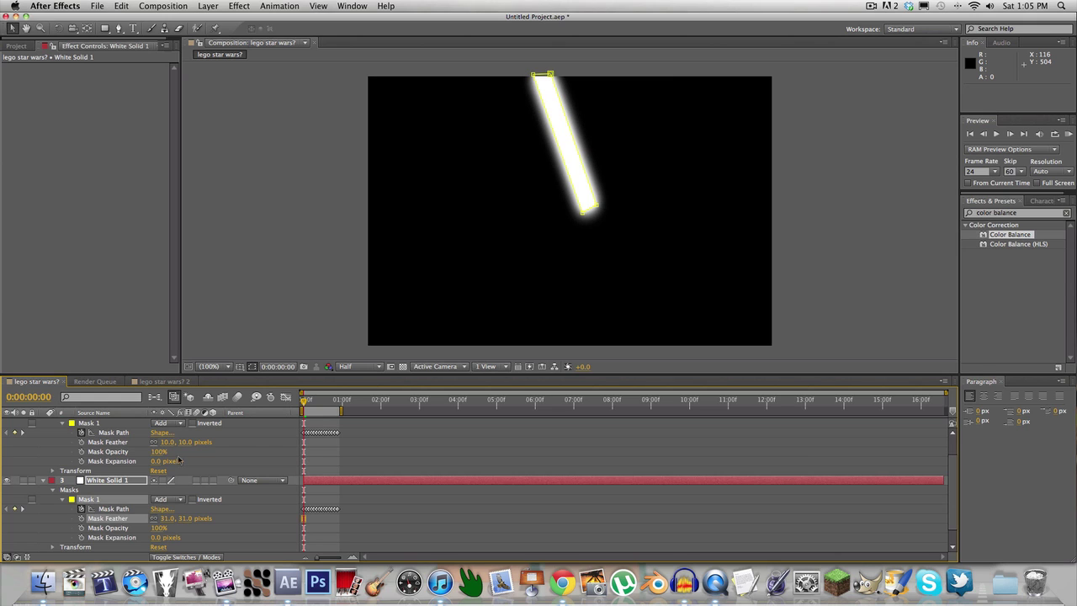
Step: Set the Mask Feather of white solid layer 4 to 120 pixels
{"action": "scroll", "coordinate": [180, 459], "scroll_direction": "down", "scroll_amount": 2}
{"action": "left_click", "coordinate": [43, 537]}
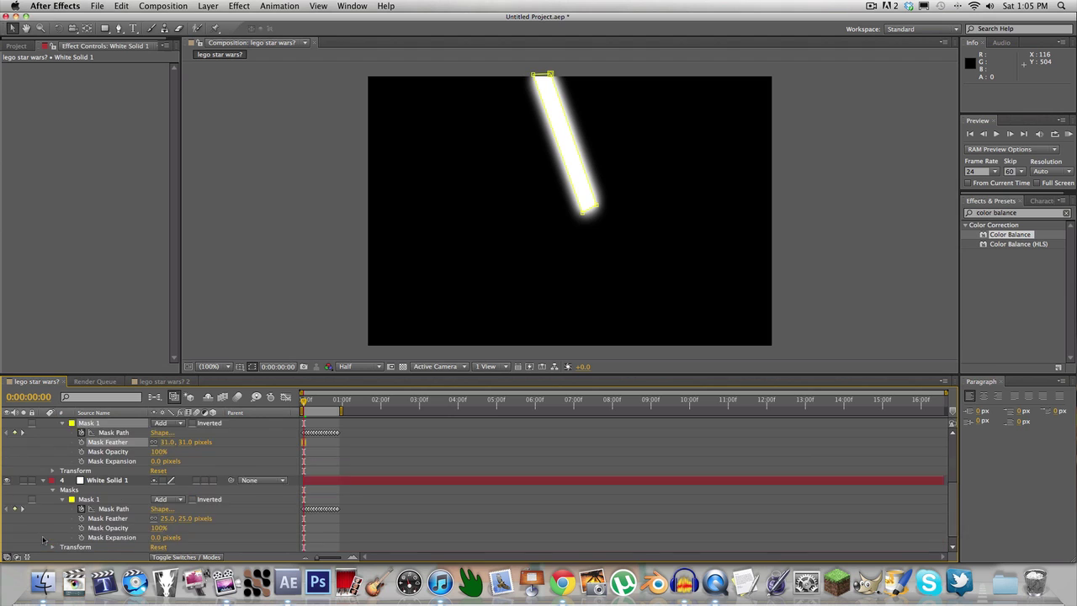
{"action": "left_click_drag", "start_coordinate": [183, 510], "coordinate": [221, 509]}
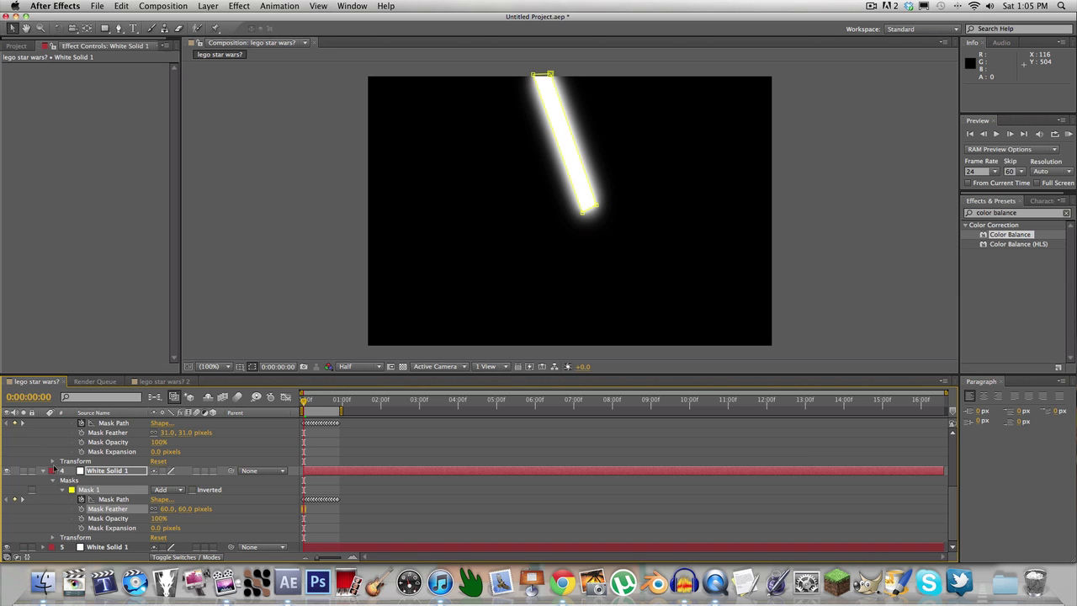
{"action": "left_click", "coordinate": [43, 471]}
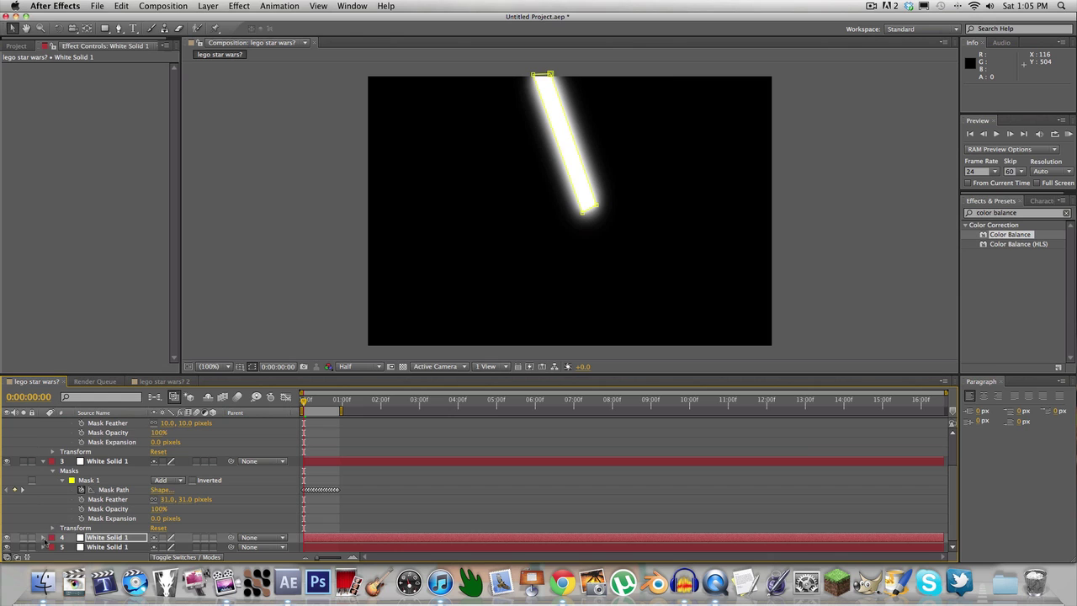
{"action": "key", "text": "F2"}
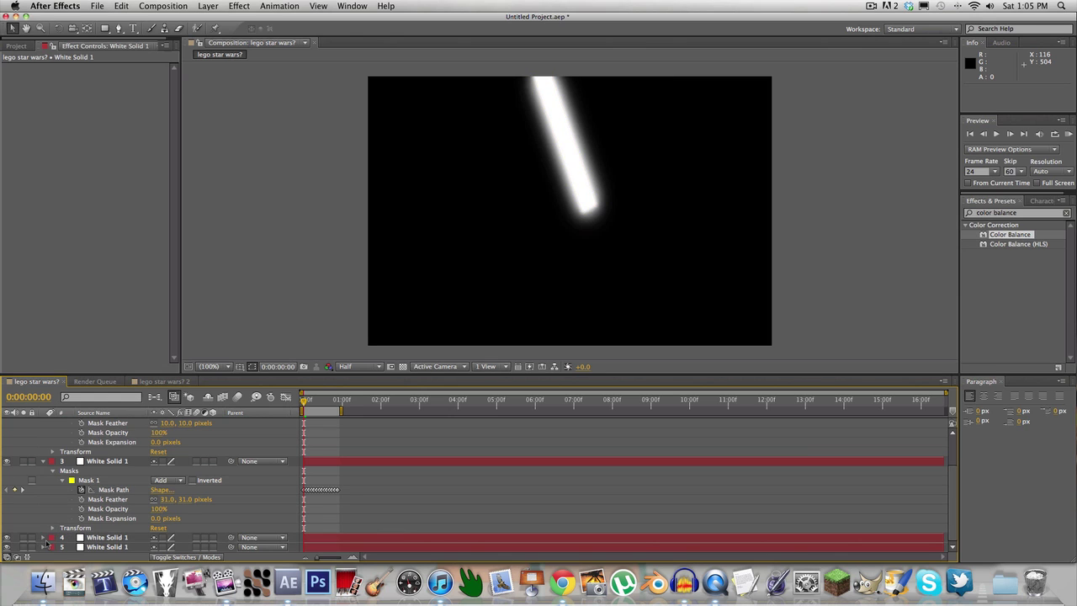
{"action": "left_click", "coordinate": [43, 537]}
{"action": "scroll", "coordinate": [101, 522], "scroll_direction": "down", "scroll_amount": 3}
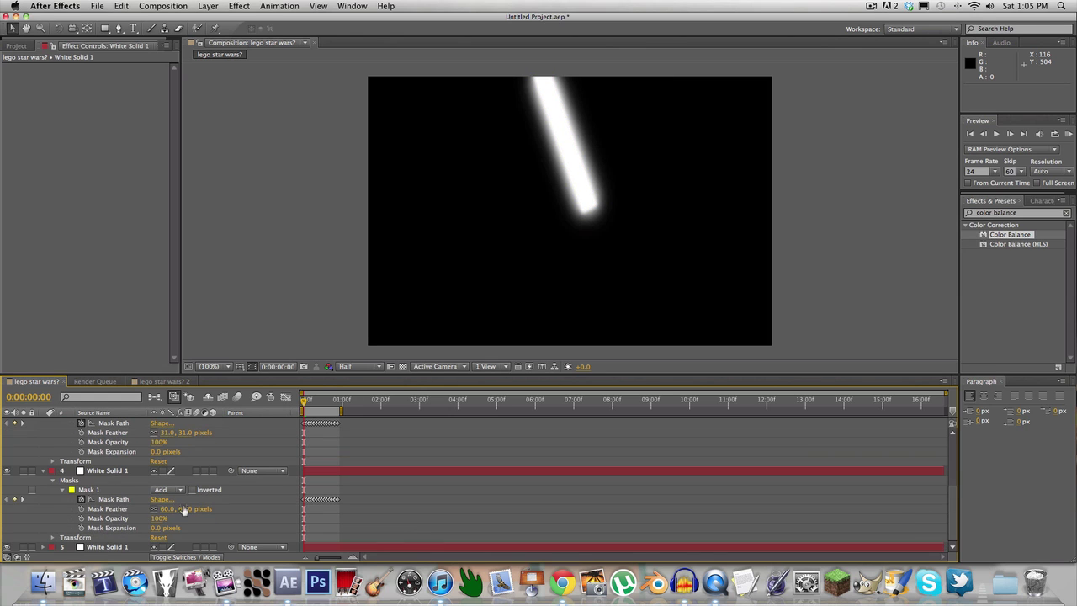
{"action": "left_click_drag", "start_coordinate": [184, 509], "coordinate": [220, 511]}
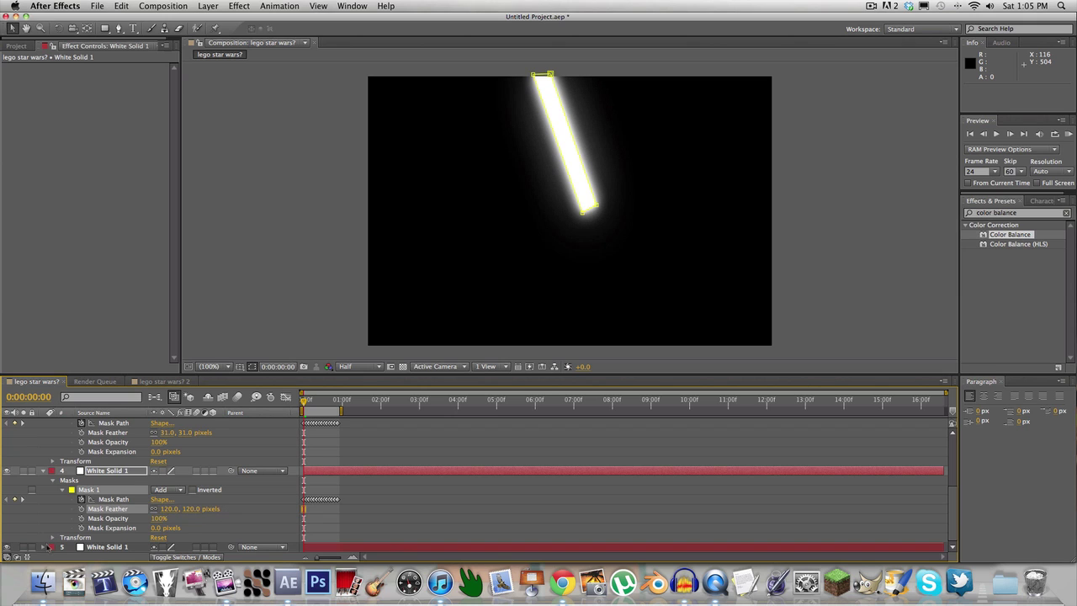
Step: Set the Mask Feather of white solid layer 5 to 240 pixels and deselect the layer
{"action": "left_click", "coordinate": [44, 547]}
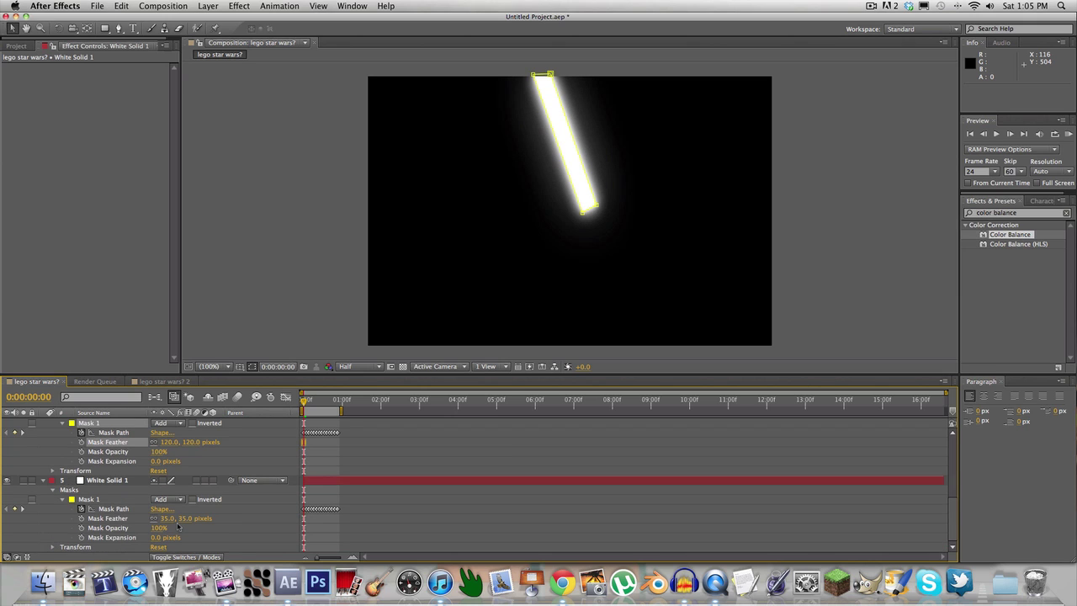
{"action": "left_click_drag", "start_coordinate": [183, 520], "coordinate": [253, 520]}
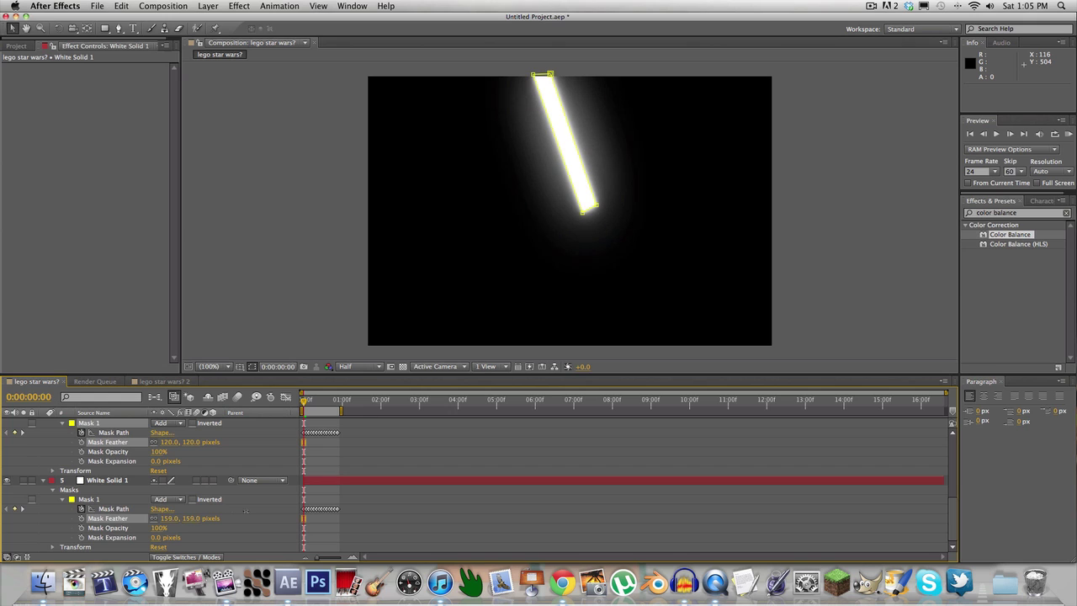
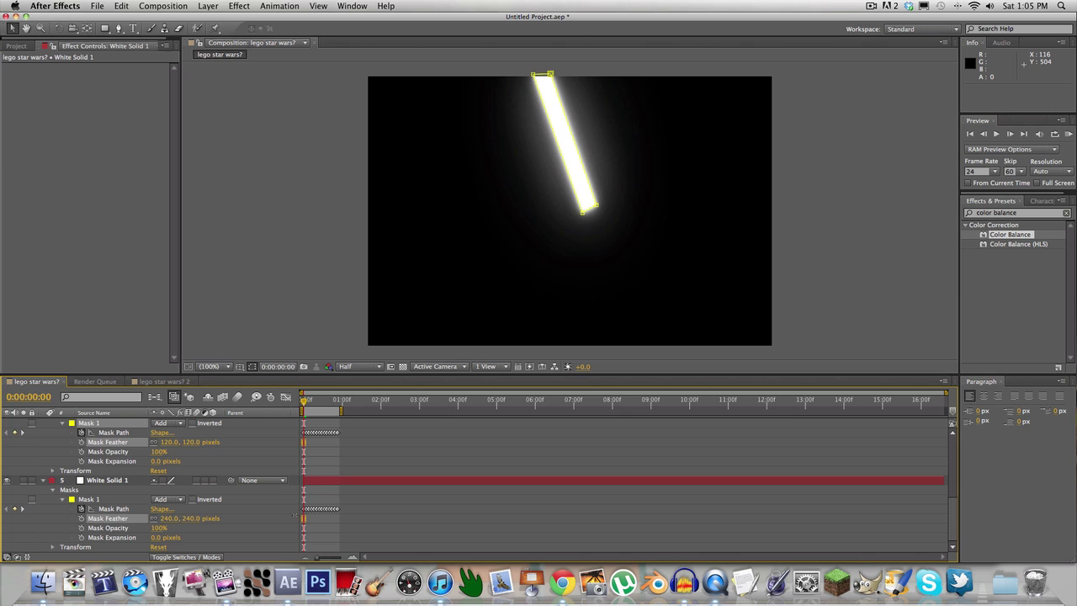
{"action": "left_click", "coordinate": [414, 480]}
{"action": "left_click", "coordinate": [414, 513]}
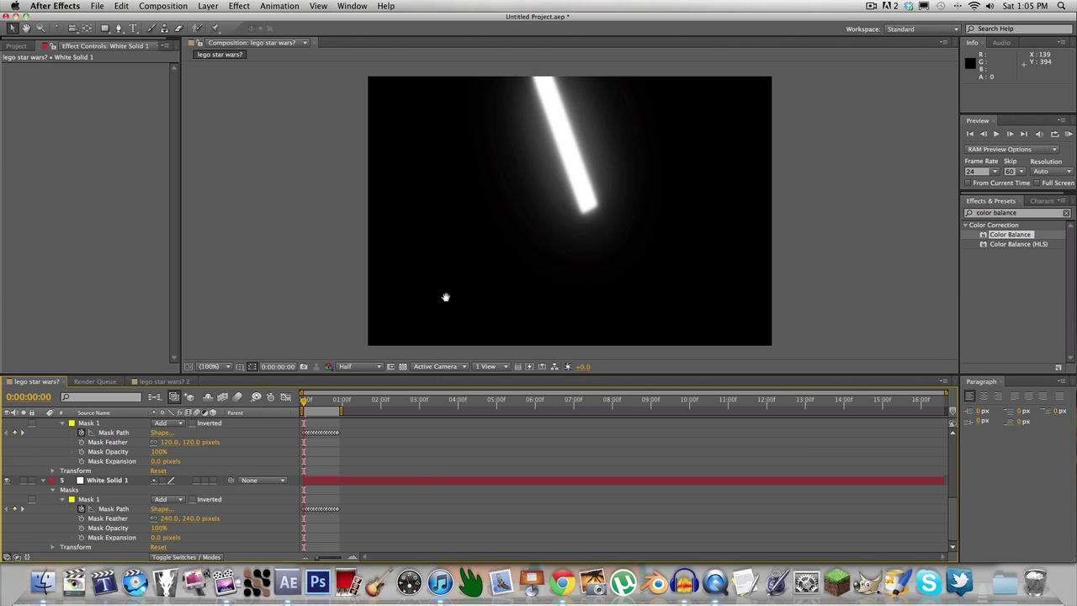
Step: Preview the feathered lightsaber glow across the animated frames and stop playback
{"action": "key", "text": "space"}
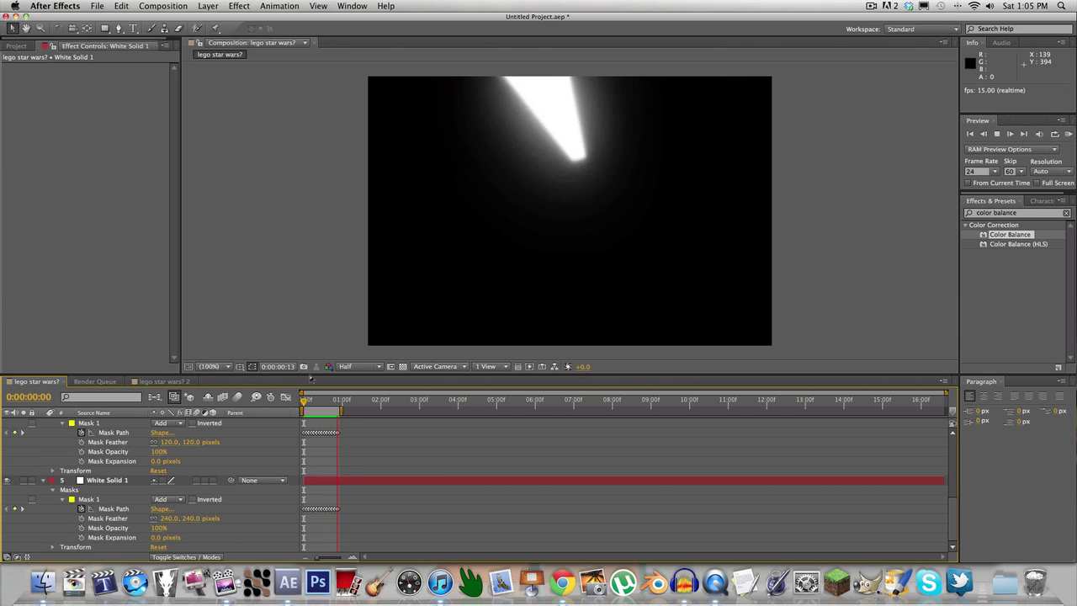
{"action": "key", "text": "space"}
{"action": "scroll", "coordinate": [74, 430], "scroll_direction": "down", "scroll_amount": 1}
{"action": "scroll", "coordinate": [75, 430], "scroll_direction": "up", "scroll_amount": 6}
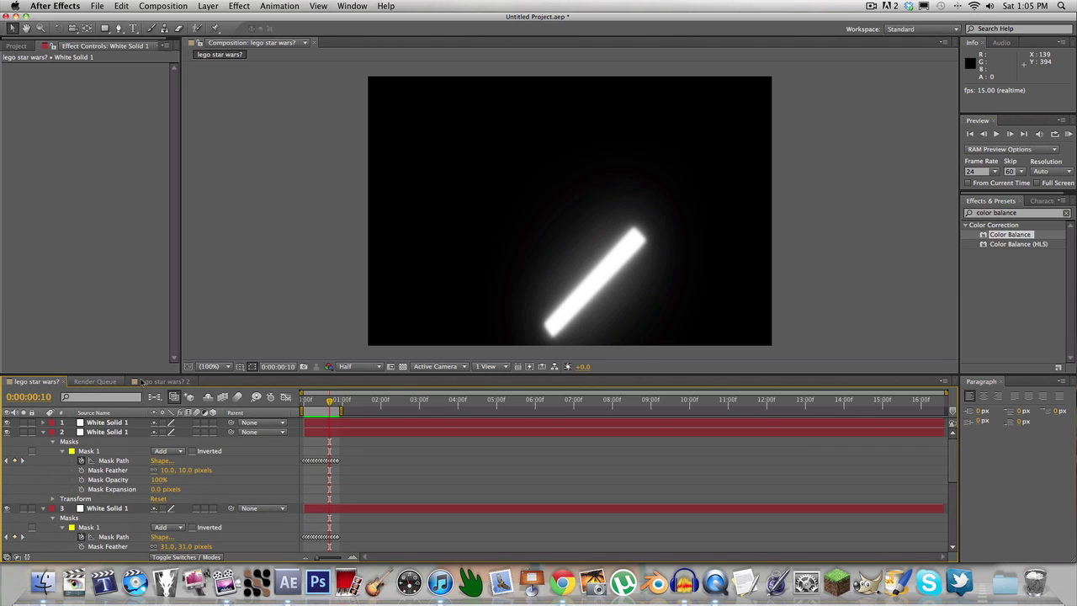
Step: Place the "lego star wars?" composition above the footage in the "lego star wars? 2" composition and preview the combined result
{"action": "left_click", "coordinate": [135, 382]}
{"action": "left_click", "coordinate": [16, 46]}
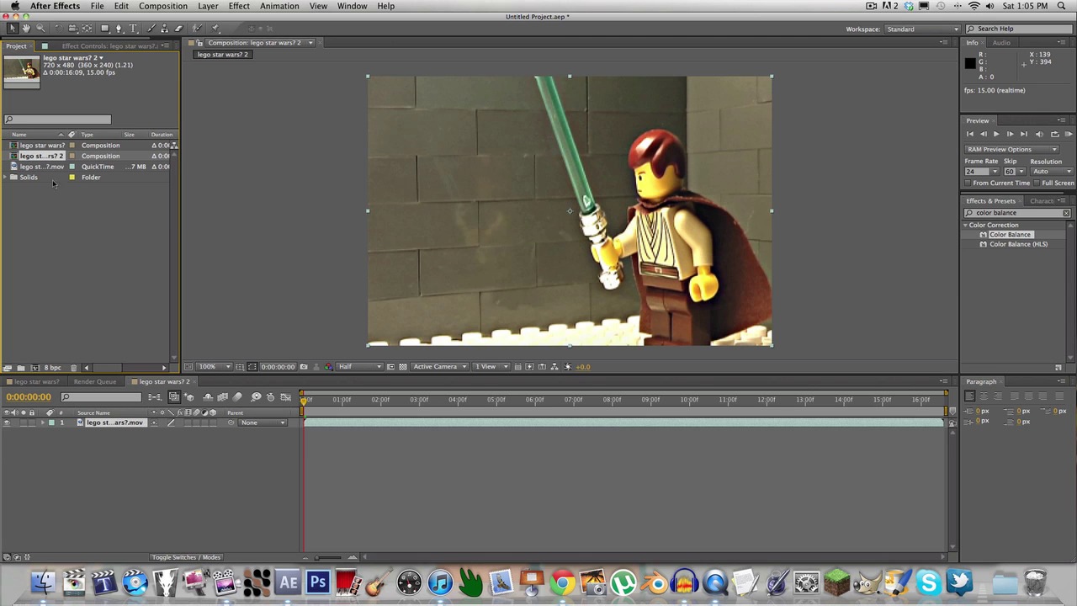
{"action": "left_click_drag", "start_coordinate": [48, 148], "coordinate": [97, 423]}
{"action": "key", "text": "space"}
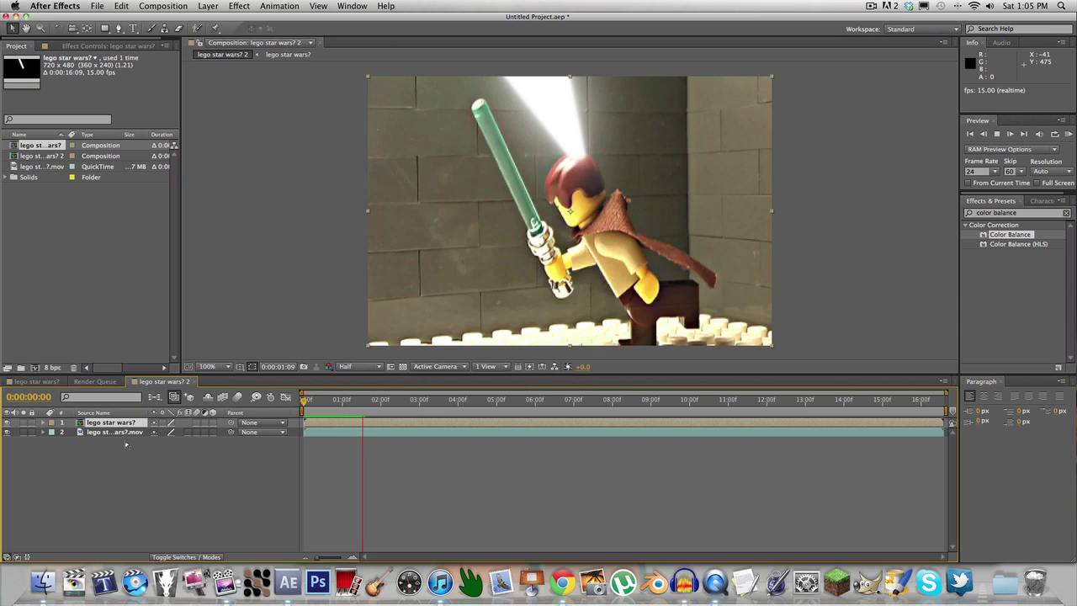
{"action": "key", "text": "space"}
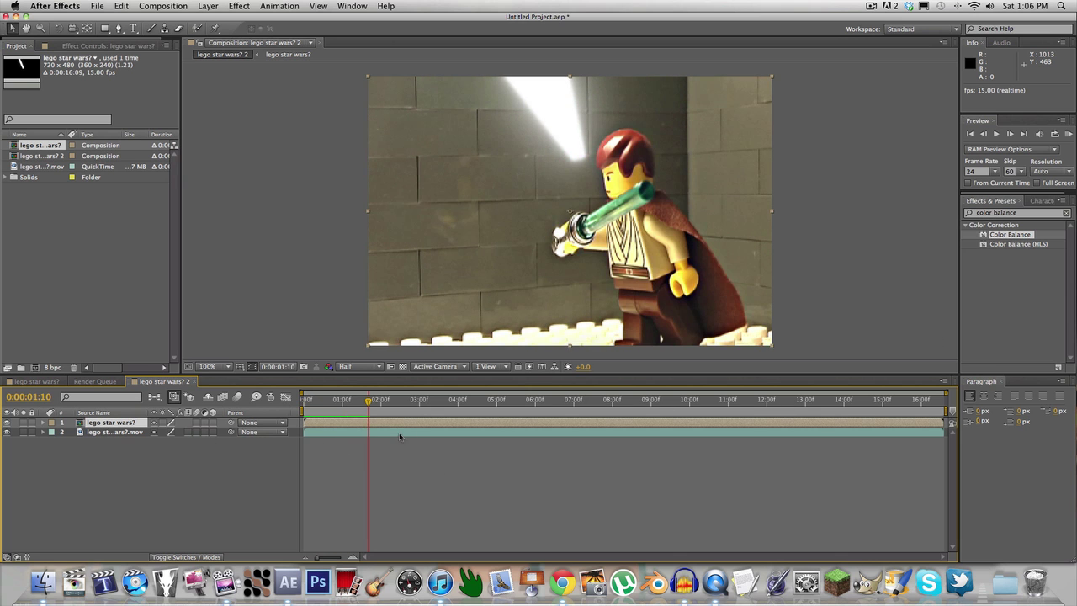
{"action": "left_click_drag", "start_coordinate": [358, 402], "coordinate": [338, 401]}
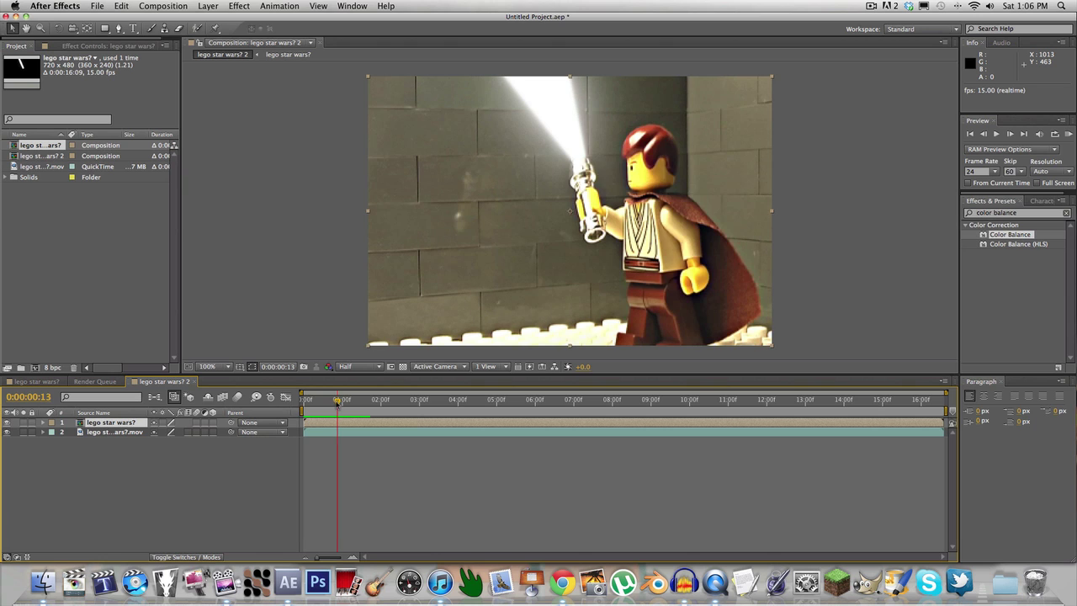
Step: Shorten the work area of "lego star wars? 2" to about the first second and preview the masked frames
{"action": "key", "text": "End"}
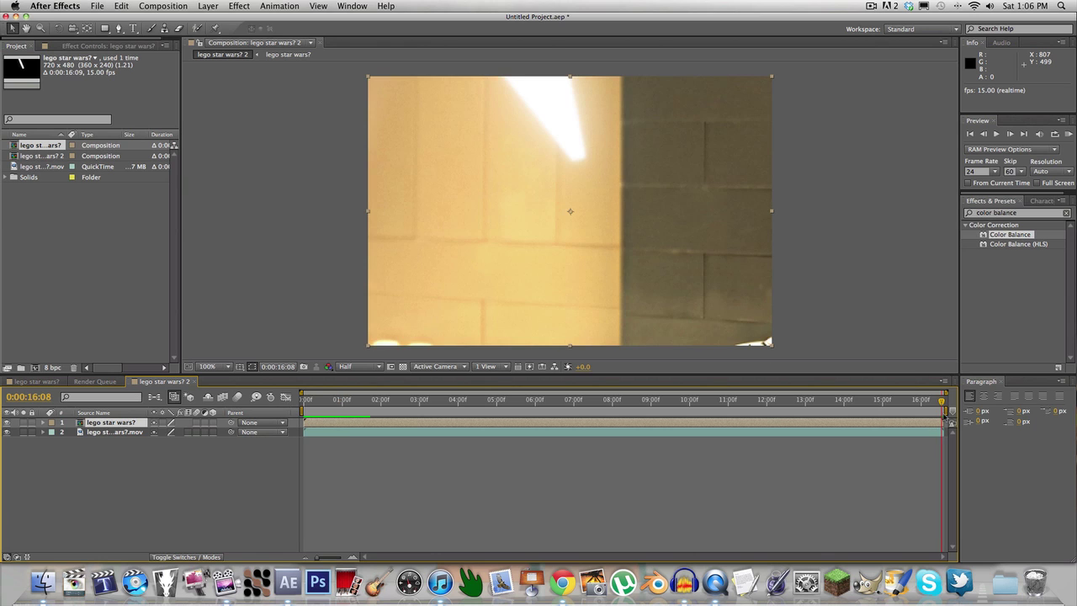
{"action": "left_click_drag", "start_coordinate": [941, 410], "coordinate": [344, 477]}
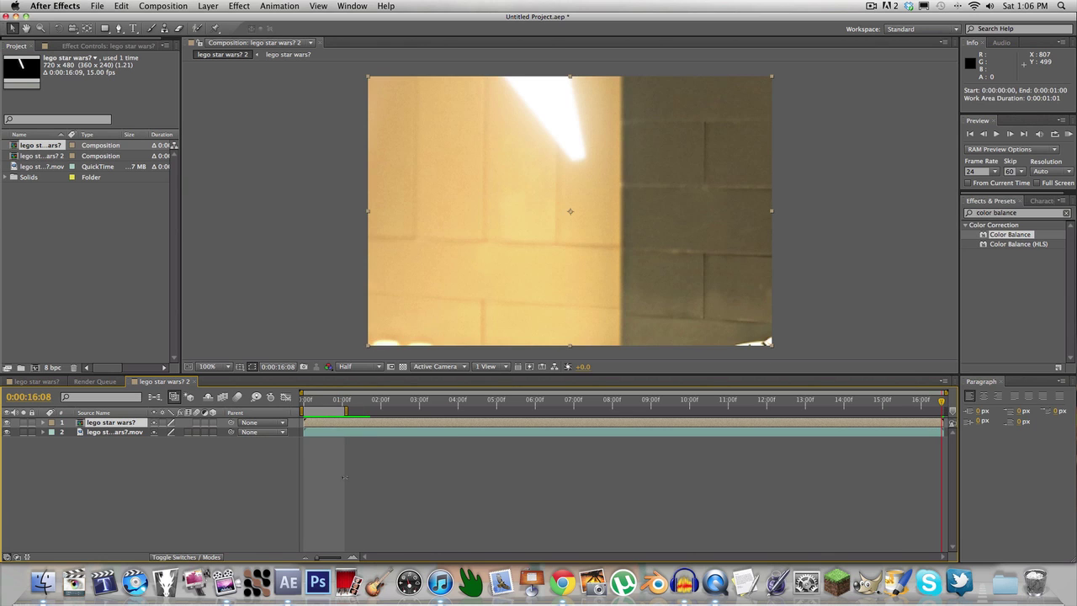
{"action": "mouse_move", "coordinate": [349, 410]}
{"action": "left_mouse_down"}
{"action": "mouse_move", "coordinate": [328, 412]}
{"action": "mouse_move", "coordinate": [338, 417]}
{"action": "left_mouse_up"}
{"action": "key", "text": "space"}
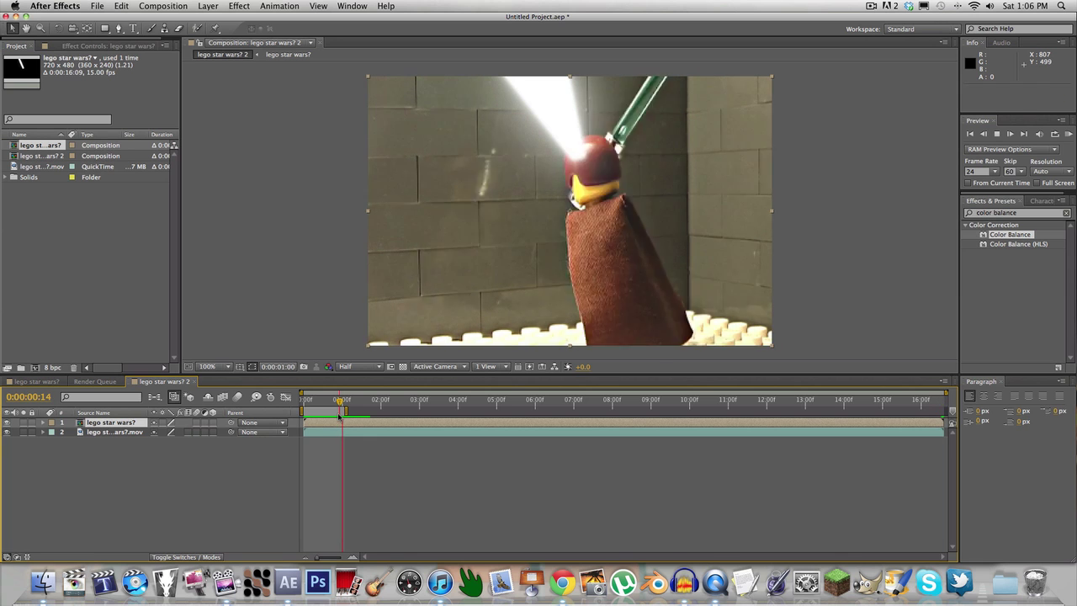
{"action": "key", "text": "space"}
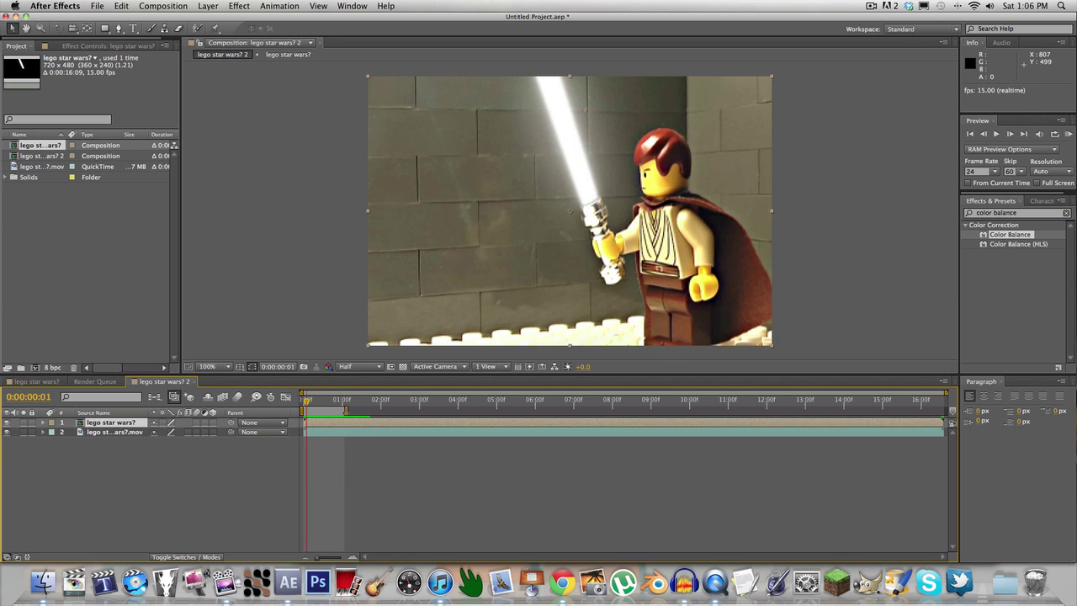
{"action": "left_click", "coordinate": [344, 410]}
{"action": "key", "text": "space"}
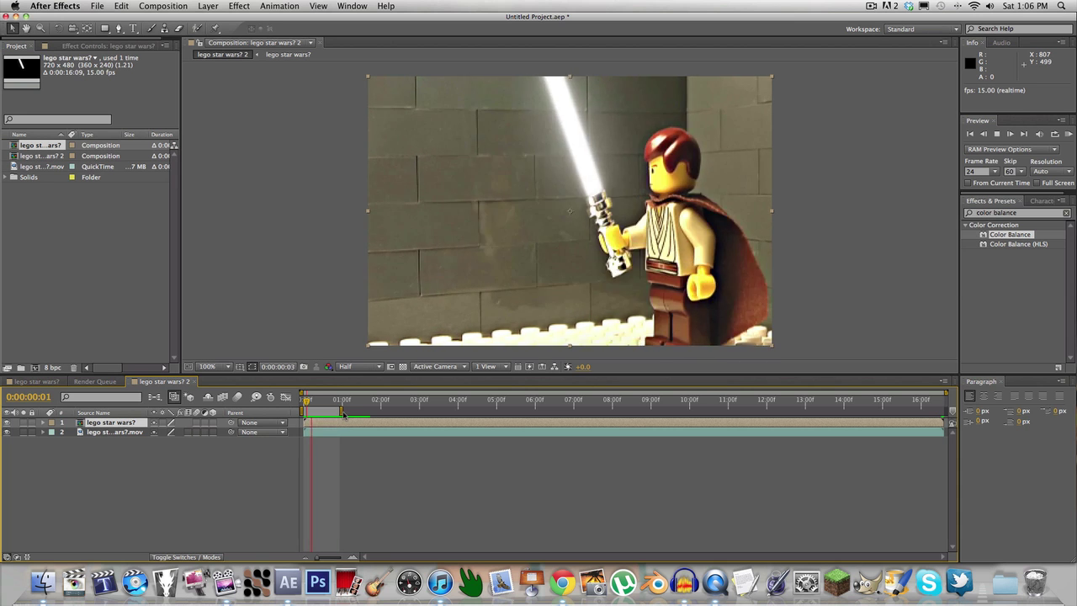
{"action": "key", "text": "space"}
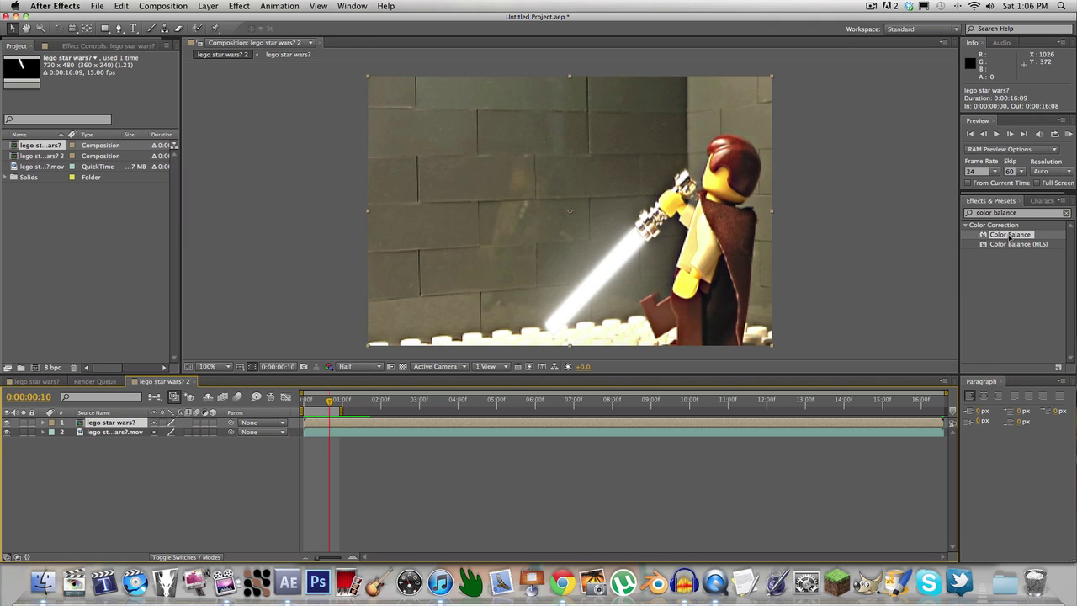
Step: Apply the Color Balance effect to the "lego star wars?" layer and set Hilight Red Balance and Shadow Red Balance to 100
{"action": "left_click", "coordinate": [1066, 213]}
{"action": "type", "text": "c"}
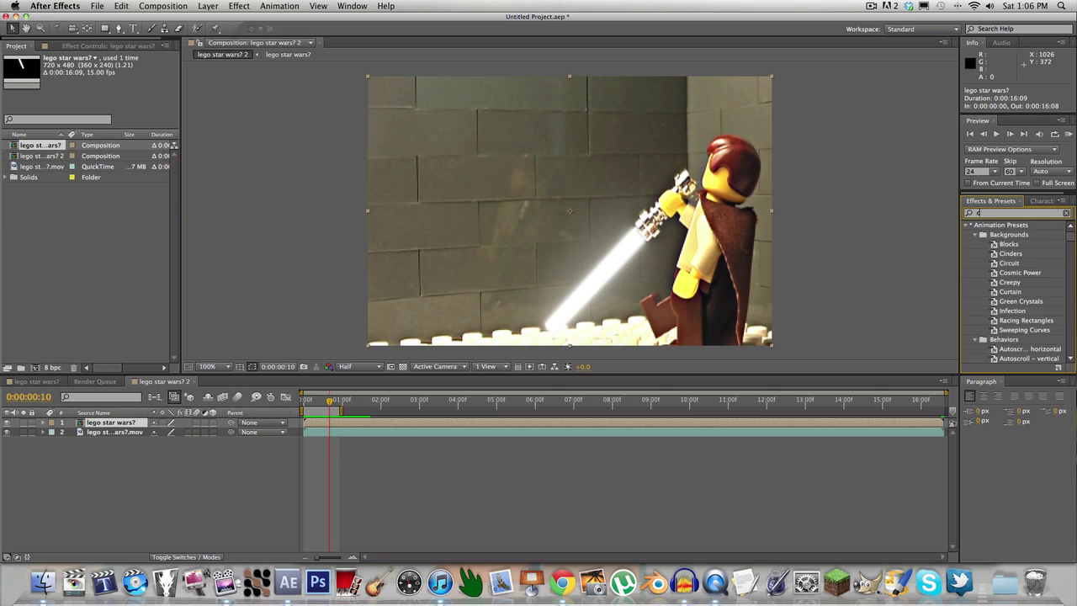
{"action": "type", "text": "olor balance"}
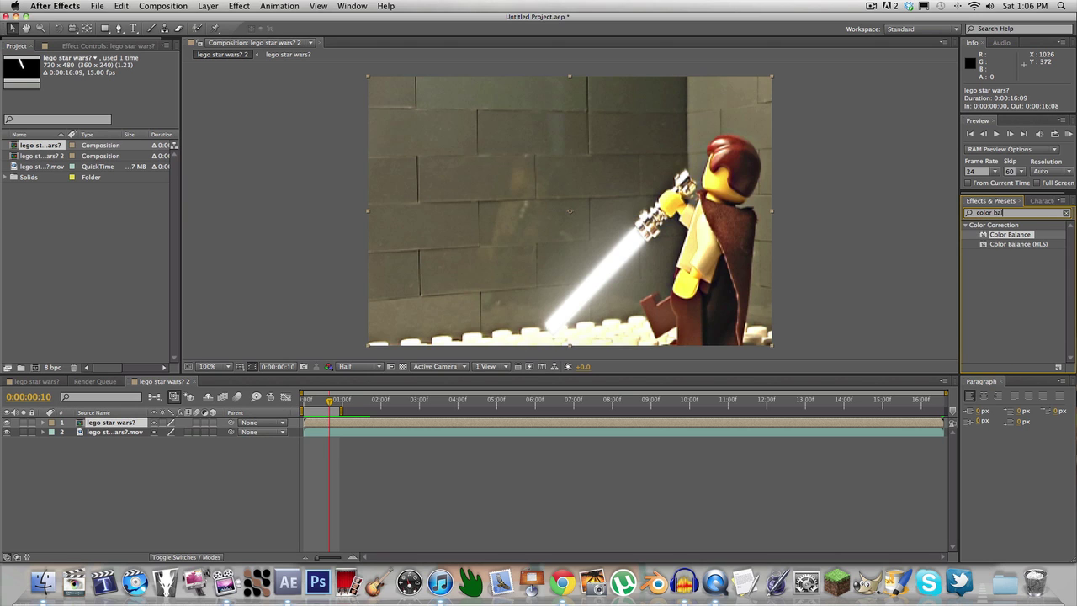
{"action": "double_click", "coordinate": [1010, 235]}
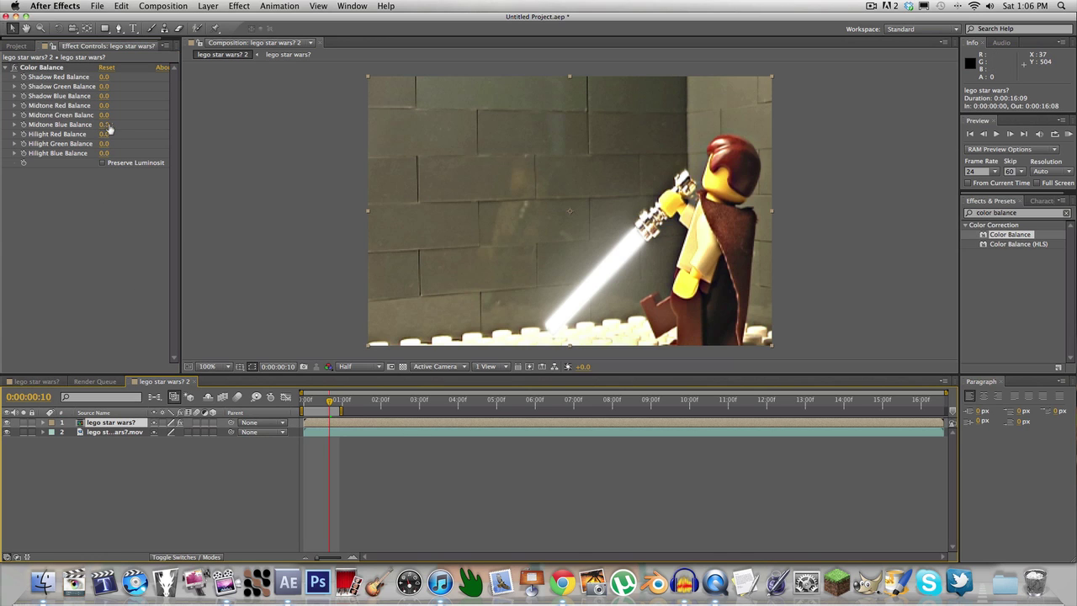
{"action": "left_click_drag", "start_coordinate": [105, 134], "coordinate": [159, 133]}
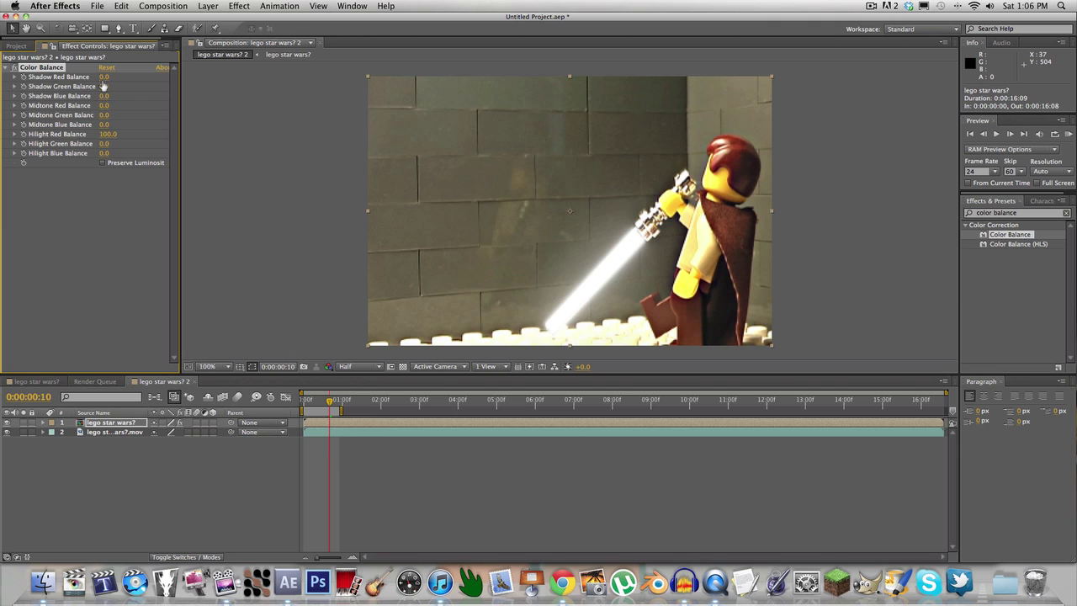
{"action": "left_click_drag", "start_coordinate": [107, 82], "coordinate": [118, 82]}
Step: Open the "lego star wars?" composition and collapse the properties of all its white solid layers
{"action": "left_click", "coordinate": [46, 383]}
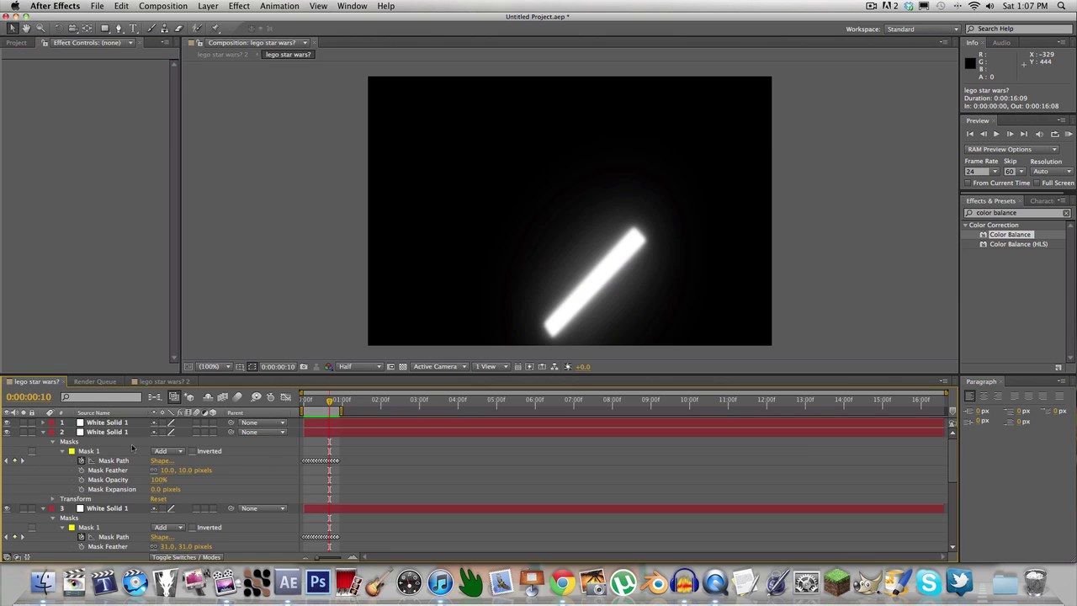
{"action": "left_click", "coordinate": [43, 431]}
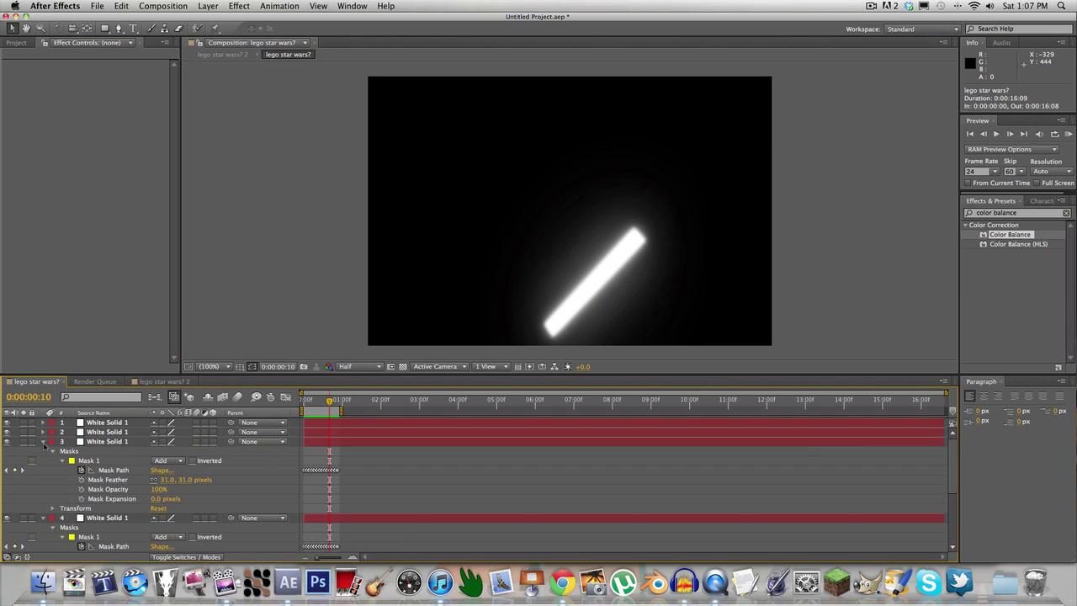
{"action": "left_click", "coordinate": [43, 442]}
{"action": "left_click", "coordinate": [44, 452]}
{"action": "left_click", "coordinate": [43, 461]}
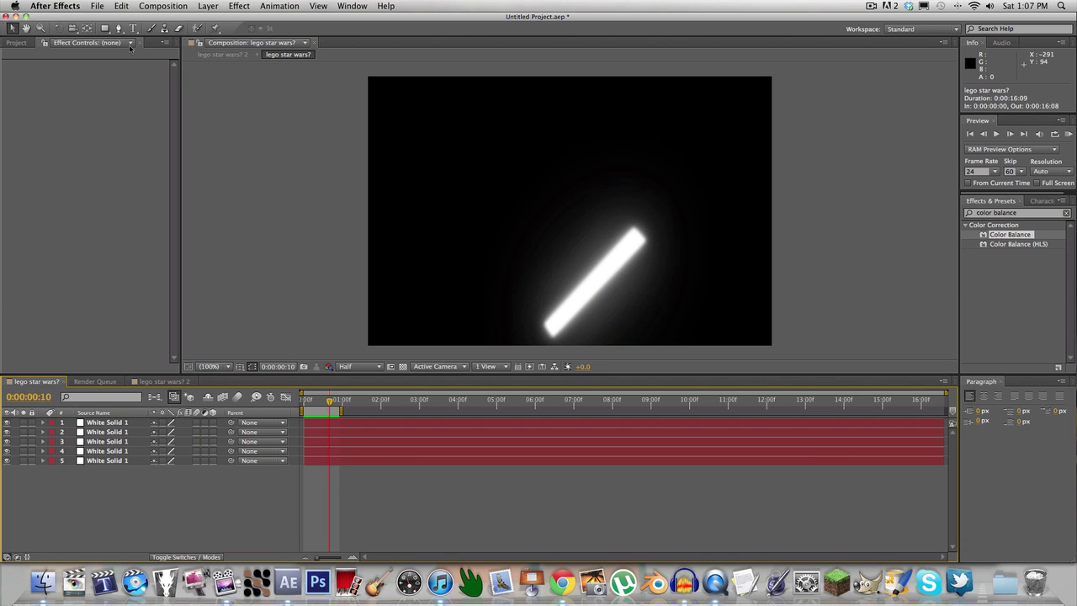
Step: Create a black (000000) 720 x 480 px solid and move it beneath the five white solids
{"action": "left_click", "coordinate": [208, 5]}
{"action": "mouse_move", "coordinate": [212, 21]}
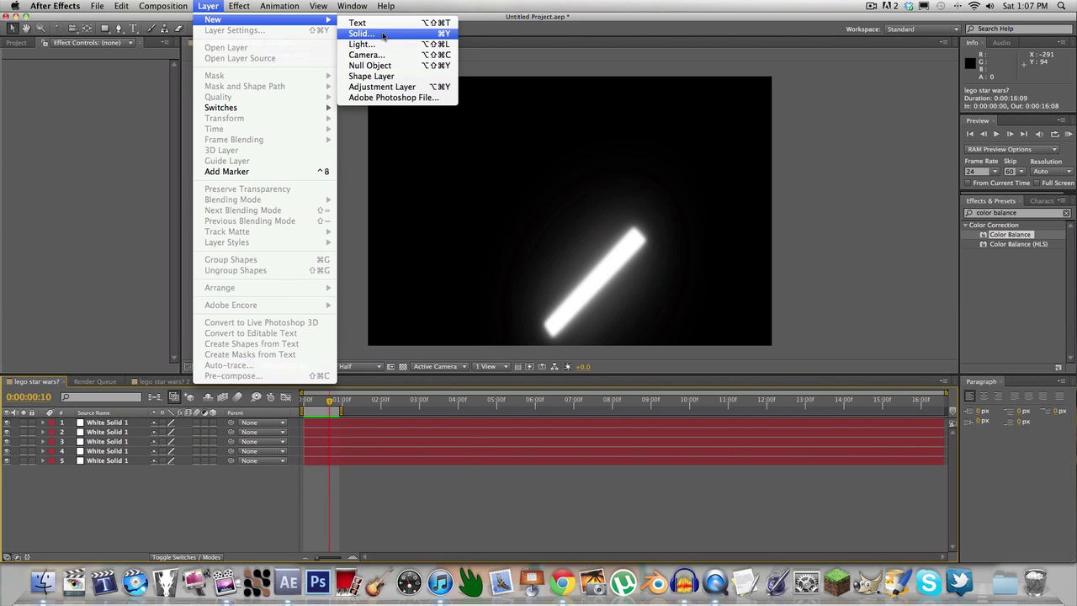
{"action": "left_click", "coordinate": [381, 33]}
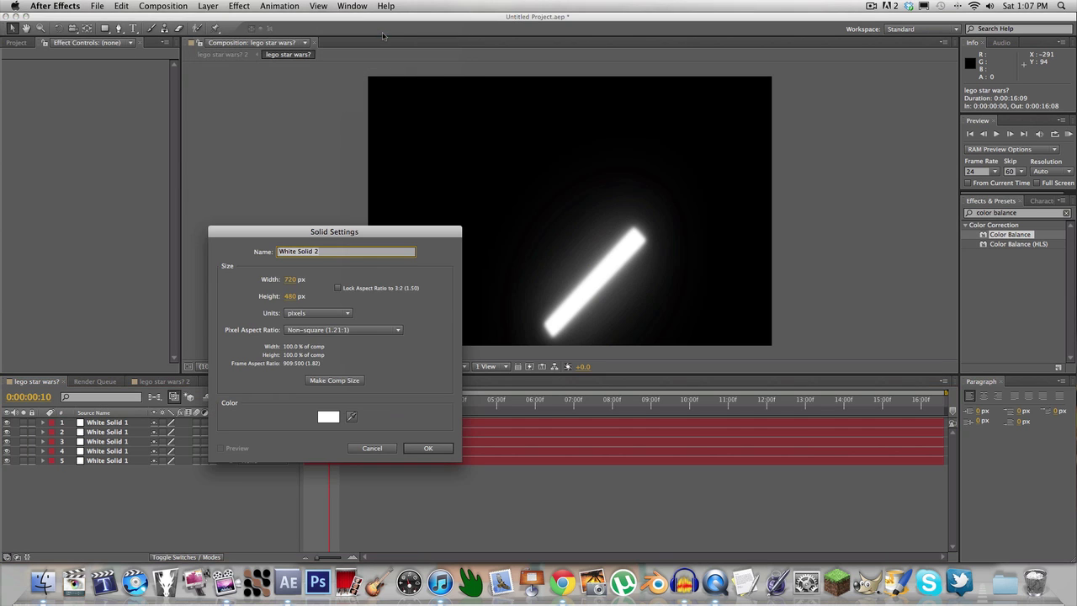
{"action": "left_click", "coordinate": [328, 418]}
{"action": "left_click_drag", "start_coordinate": [494, 280], "coordinate": [308, 351]}
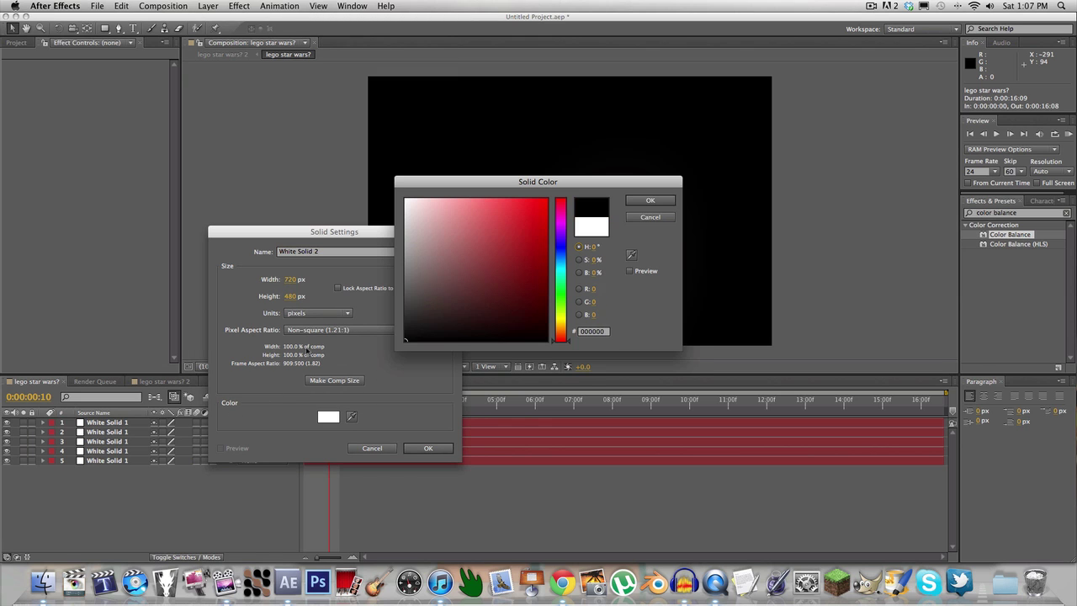
{"action": "left_click", "coordinate": [652, 199]}
{"action": "left_click", "coordinate": [429, 447]}
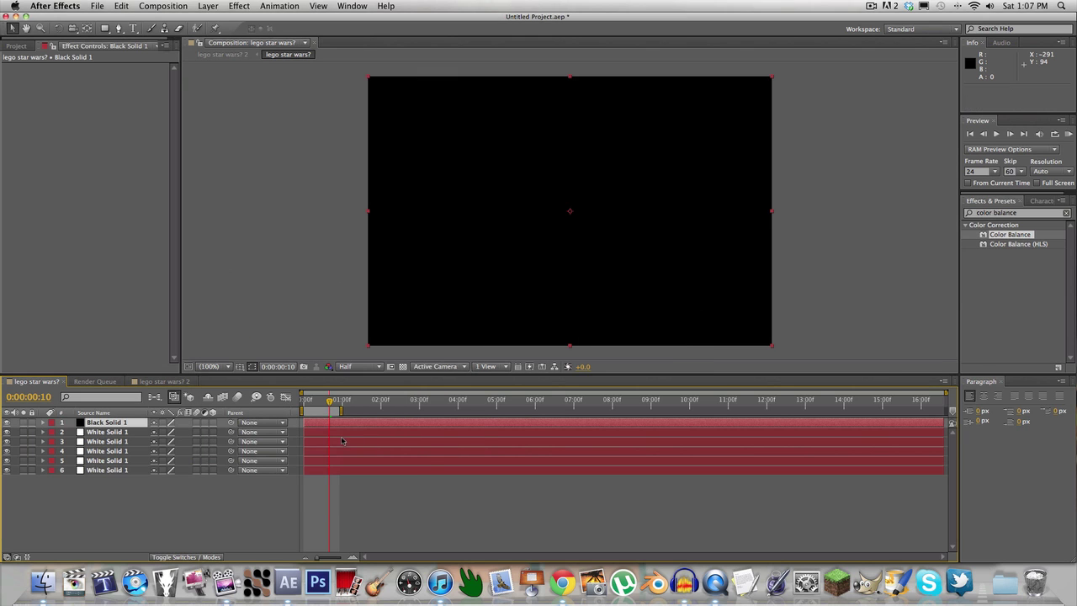
{"action": "left_click_drag", "start_coordinate": [102, 428], "coordinate": [93, 517]}
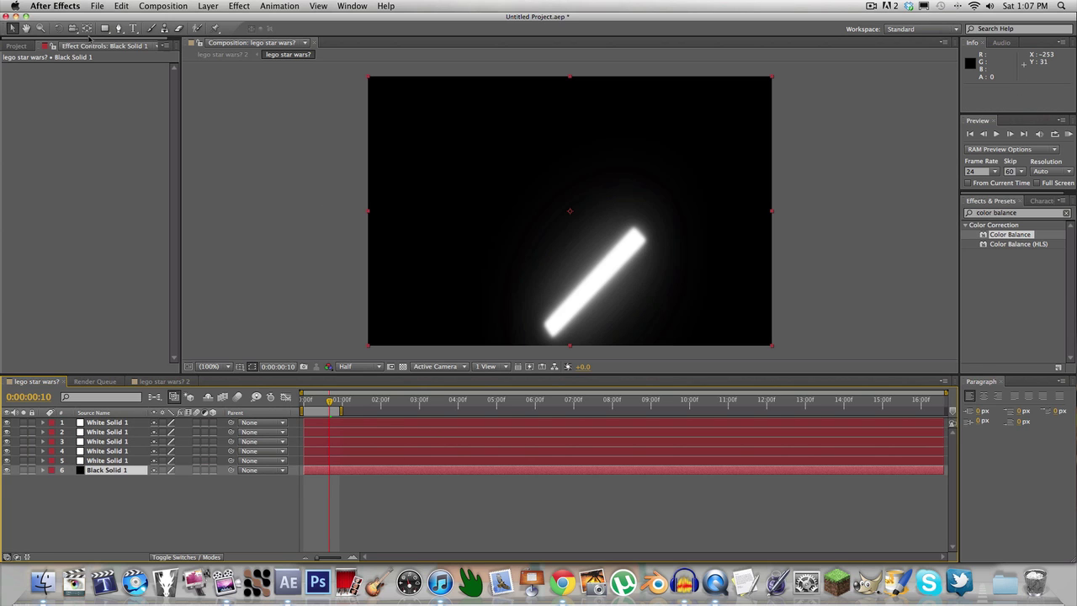
Step: Return to the "lego star wars? 2" composition and move the current time to the first frame
{"action": "left_click", "coordinate": [16, 46]}
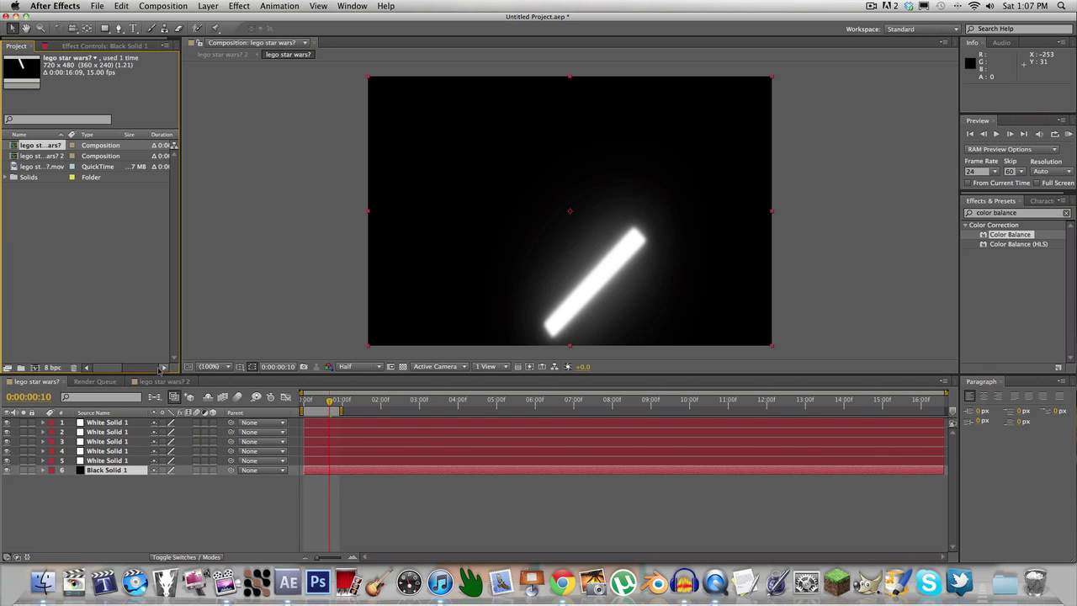
{"action": "left_click", "coordinate": [162, 381]}
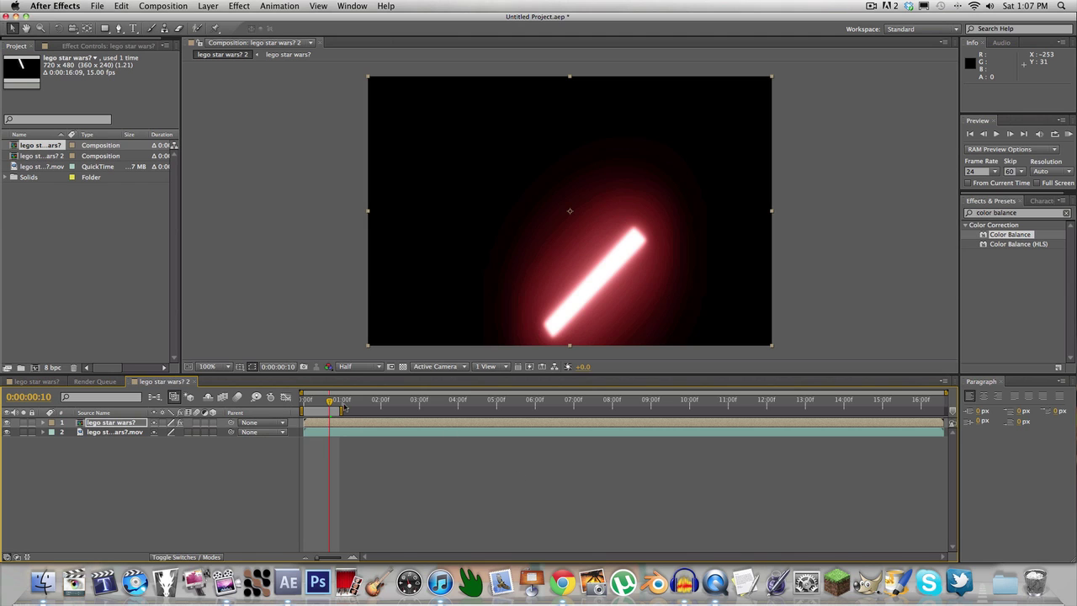
{"action": "left_click_drag", "start_coordinate": [329, 401], "coordinate": [287, 401]}
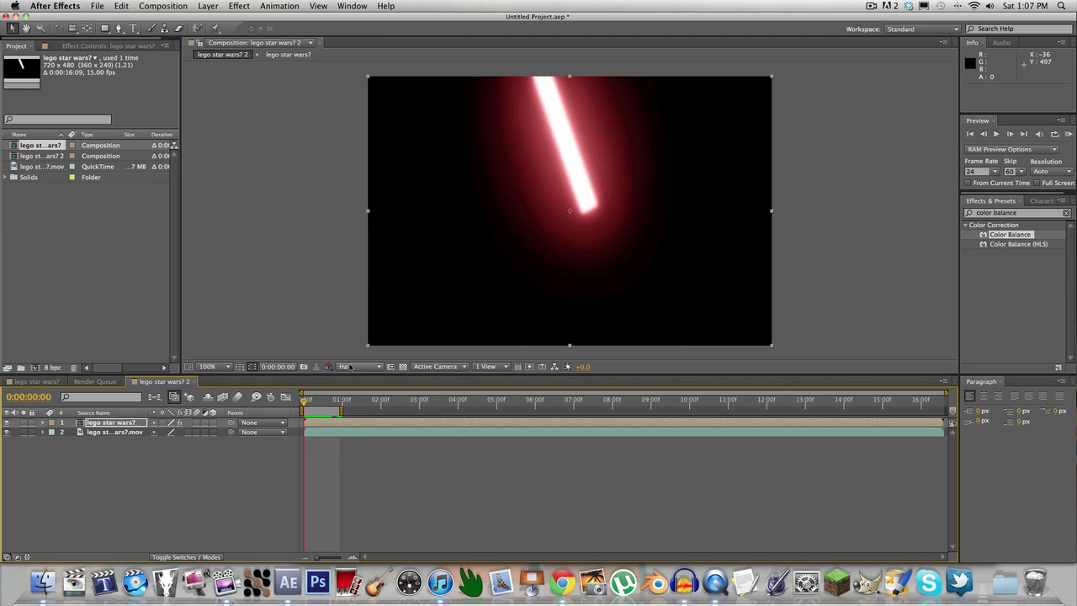
Step: Set the Color Balance effect's Hilight Red Balance to 56 and Shadow Red Balance to 77
{"action": "left_click", "coordinate": [107, 45]}
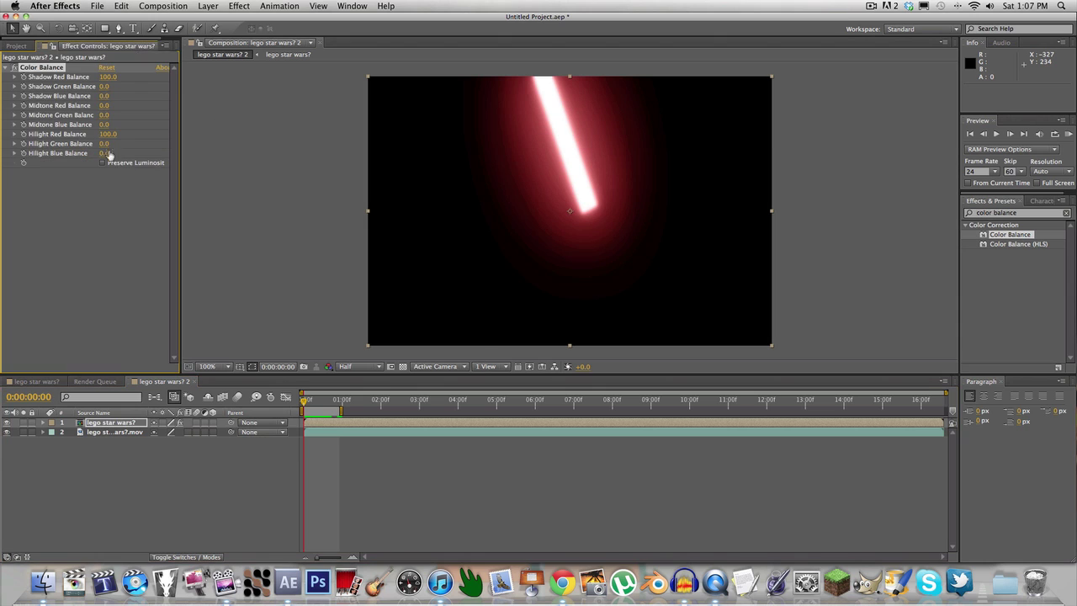
{"action": "left_click_drag", "start_coordinate": [110, 136], "coordinate": [81, 136]}
{"action": "left_click_drag", "start_coordinate": [108, 77], "coordinate": [104, 76]}
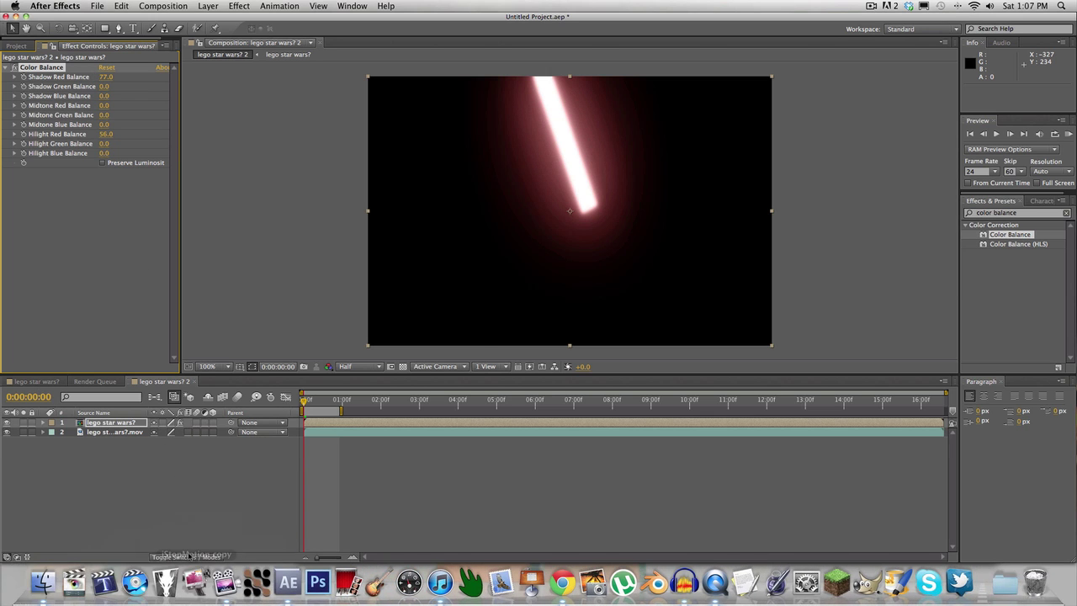
Step: Set the blending mode of the "lego star wars?" layer to Screen and preview the glow over the footage
{"action": "left_click", "coordinate": [199, 556]}
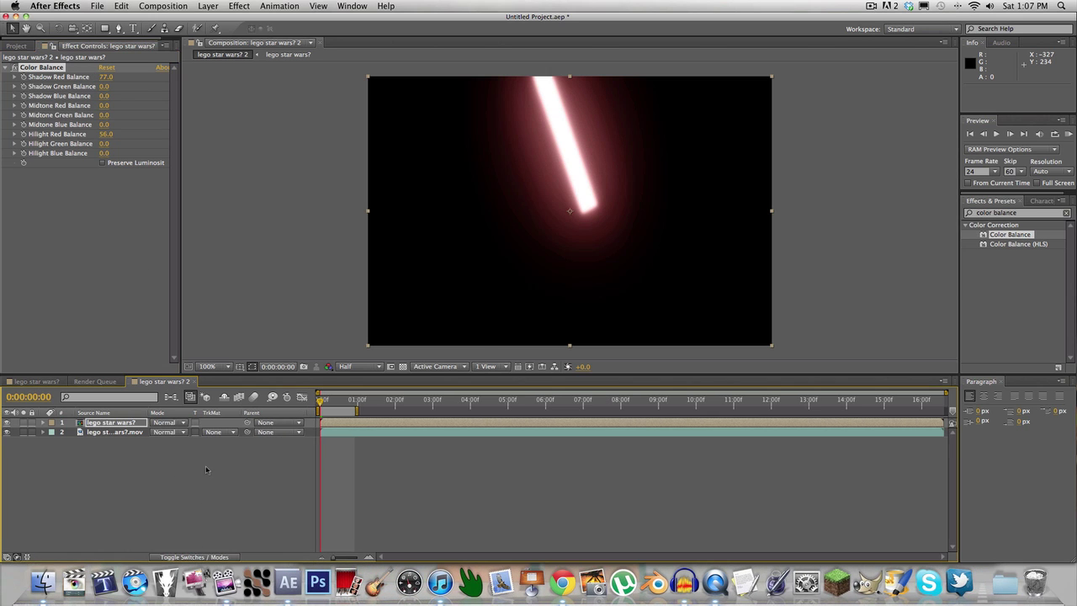
{"action": "left_click", "coordinate": [179, 421]}
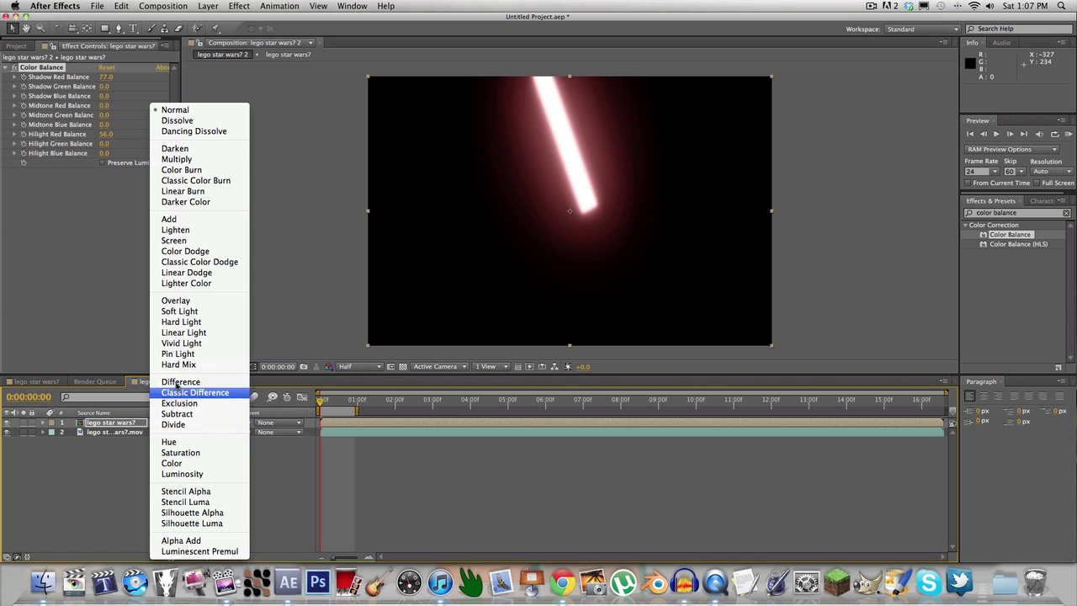
{"action": "left_click", "coordinate": [174, 241]}
{"action": "key", "text": "space"}
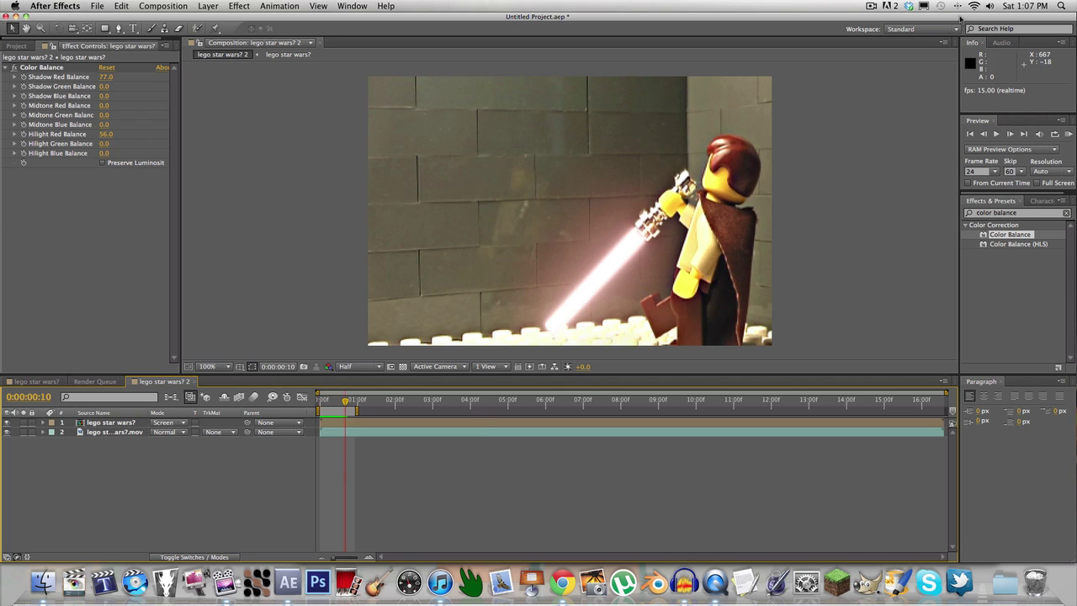
{"action": "left_click", "coordinate": [868, 6]}
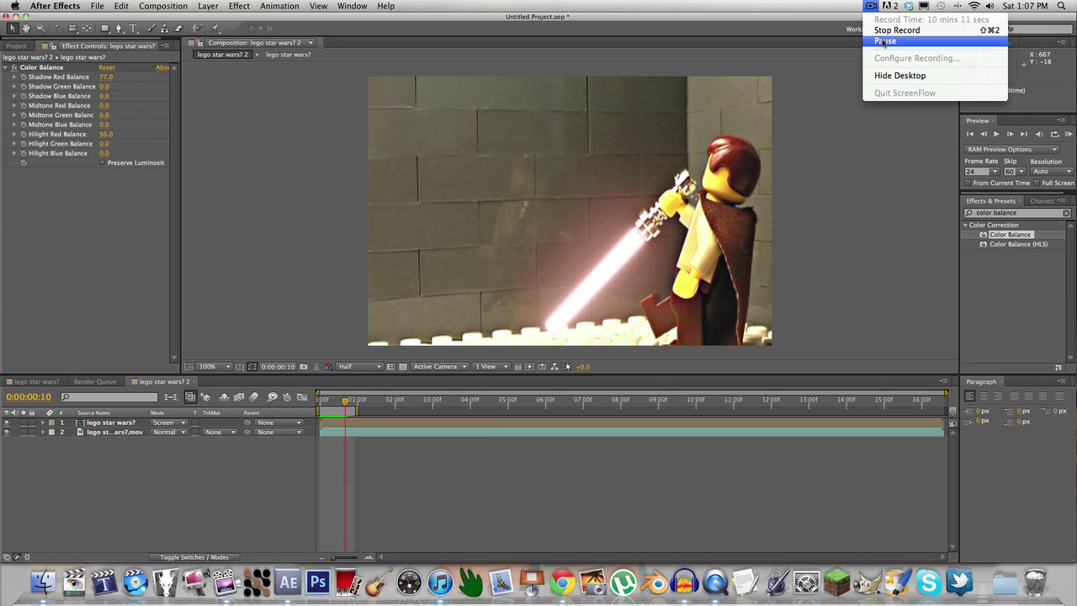
{"action": "left_click", "coordinate": [885, 41]}
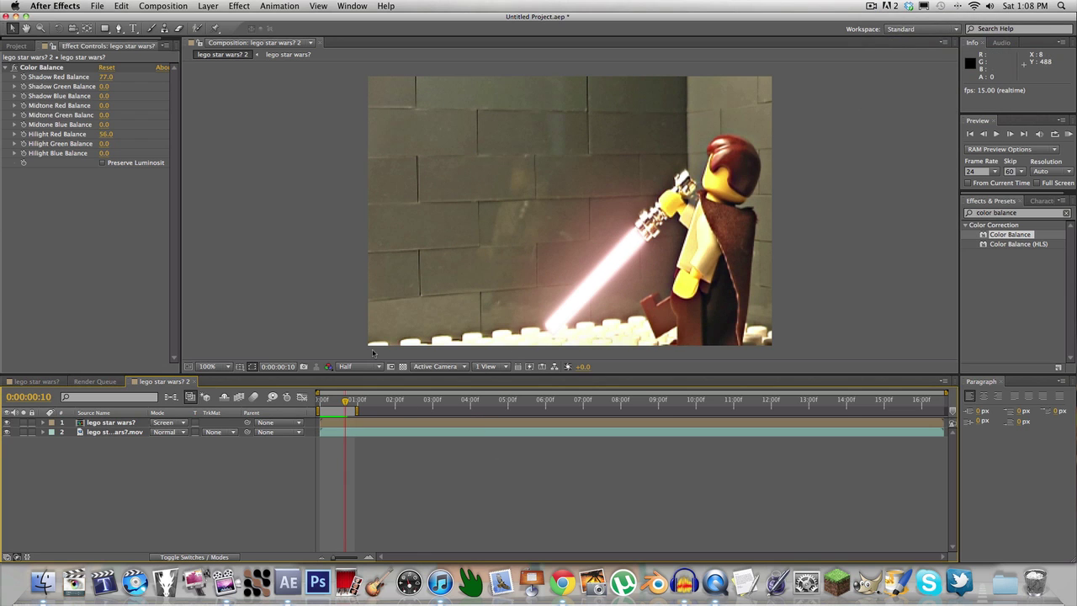
Step: Go to frame 0:00:00:02, reset the layer's Color Balance effect and set Shadow Blue Balance to 53
{"action": "left_click_drag", "start_coordinate": [346, 402], "coordinate": [325, 402]}
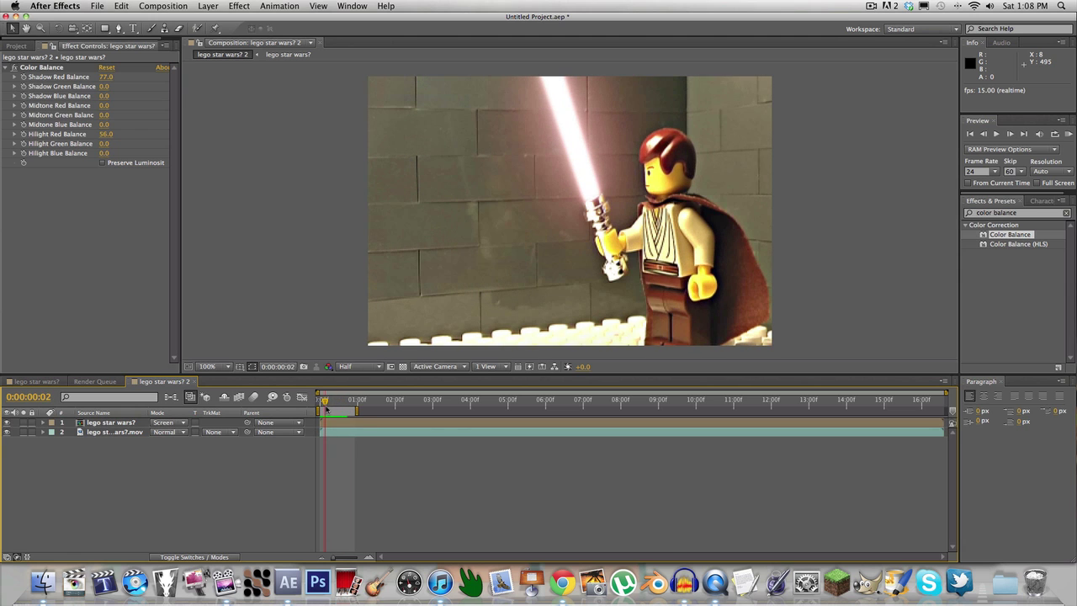
{"action": "left_click", "coordinate": [104, 134]}
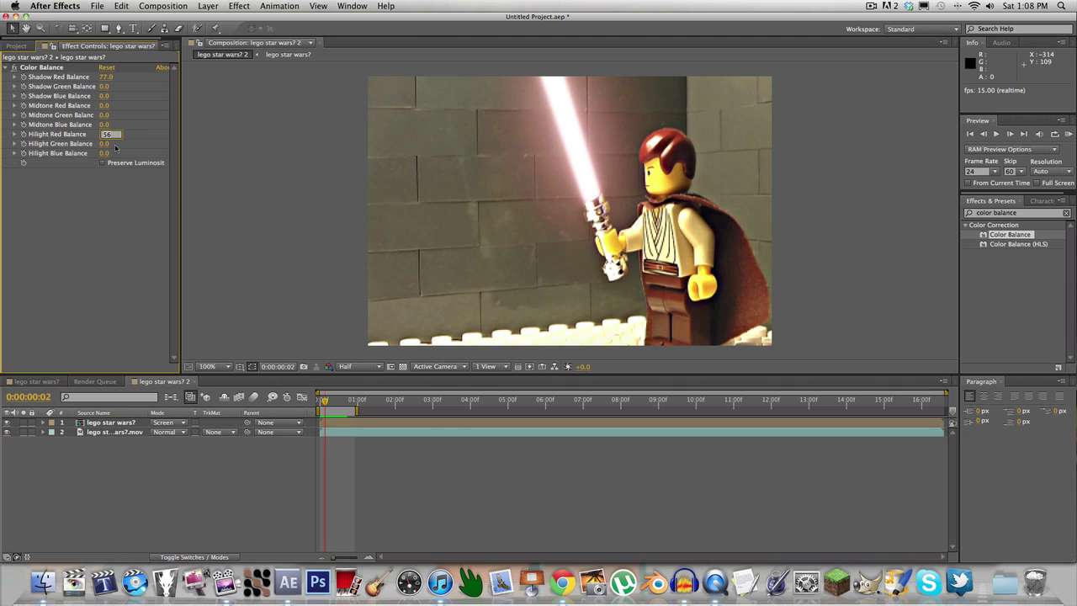
{"action": "left_click", "coordinate": [106, 67]}
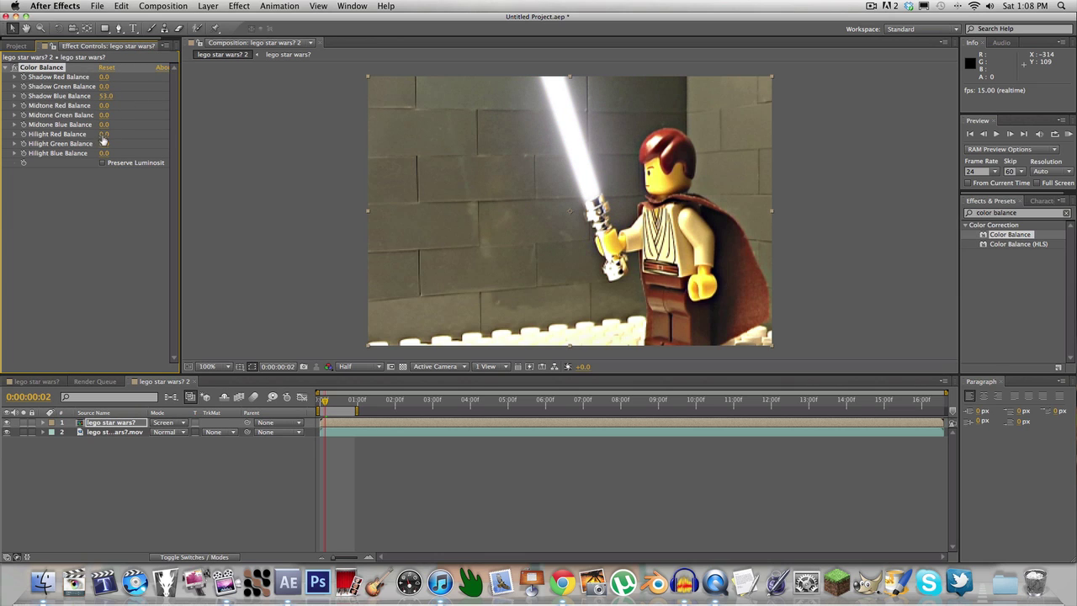
Step: Set Color Balance's Hilight Blue Balance to 100, Shadow Blue Balance to 69 and Midtone Blue Balance to 31, and preview the glow
{"action": "left_click_drag", "start_coordinate": [106, 152], "coordinate": [128, 155]}
{"action": "left_click_drag", "start_coordinate": [109, 154], "coordinate": [117, 153]}
{"action": "left_click_drag", "start_coordinate": [105, 98], "coordinate": [103, 98]}
{"action": "left_click_drag", "start_coordinate": [121, 125], "coordinate": [118, 125]}
{"action": "key", "text": "space"}
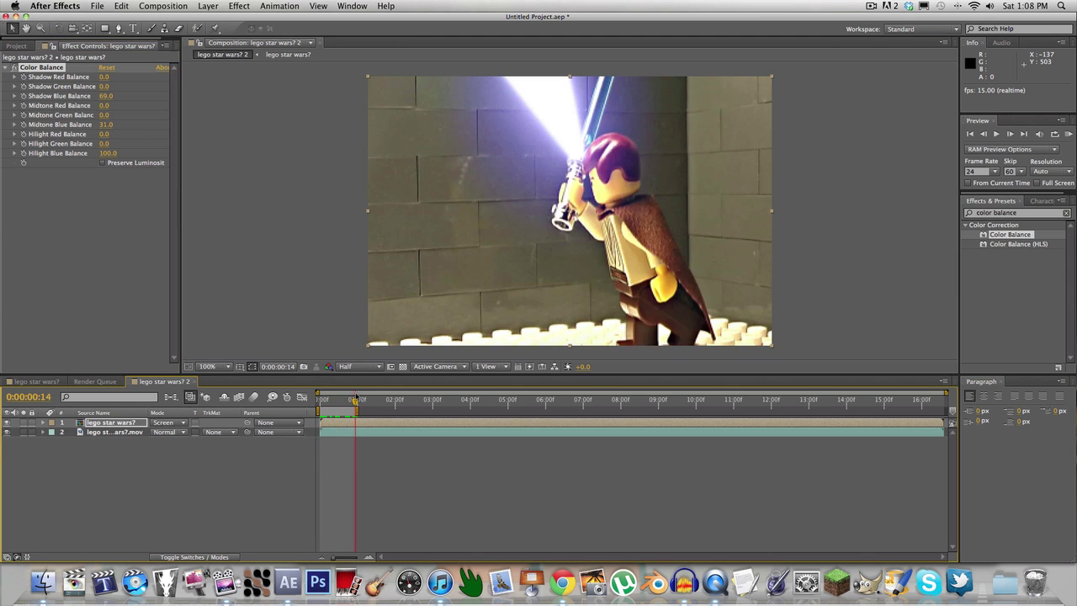
{"action": "key", "text": "space"}
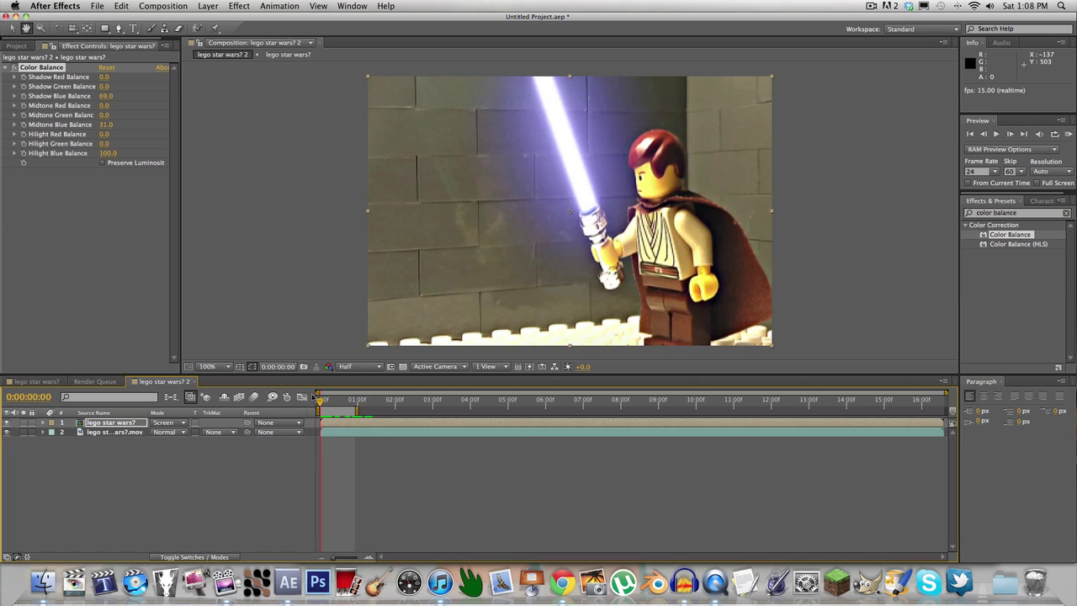
{"action": "key", "text": "space"}
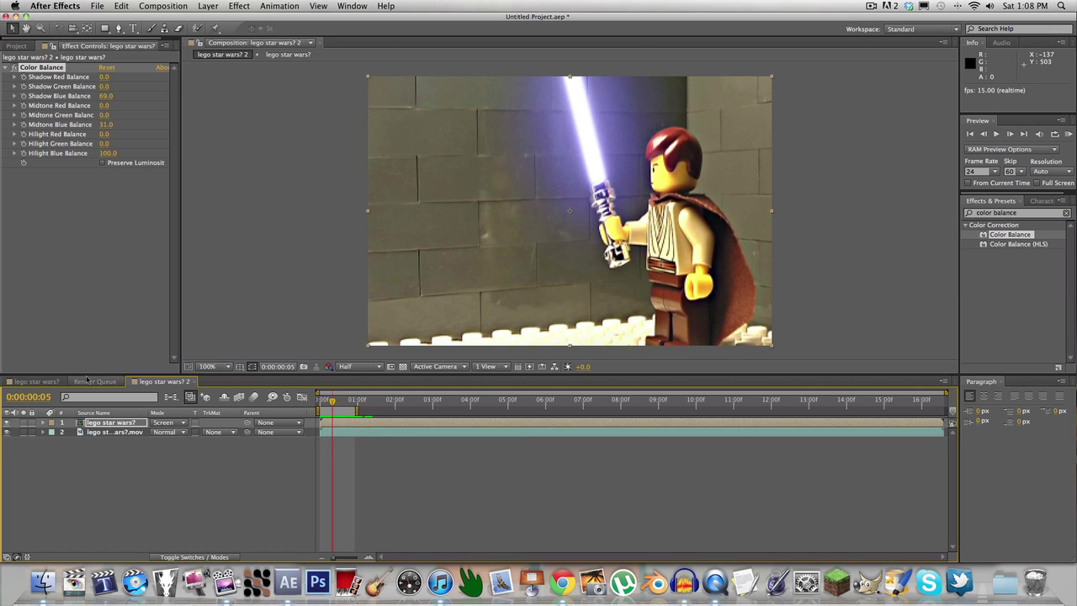
Step: Make the fifth White Solid 1 layer visible in the "lego star wars?" composition, after previewing the glow without it
{"action": "left_click", "coordinate": [88, 381]}
{"action": "left_click", "coordinate": [42, 382]}
{"action": "left_click", "coordinate": [92, 461]}
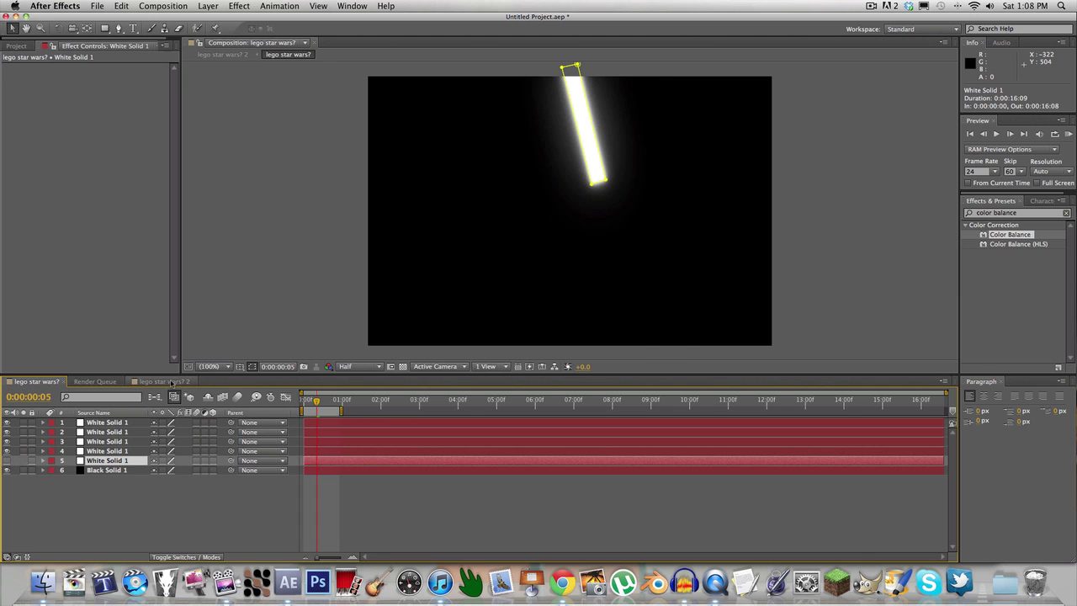
{"action": "left_click", "coordinate": [164, 381]}
{"action": "key", "text": "space"}
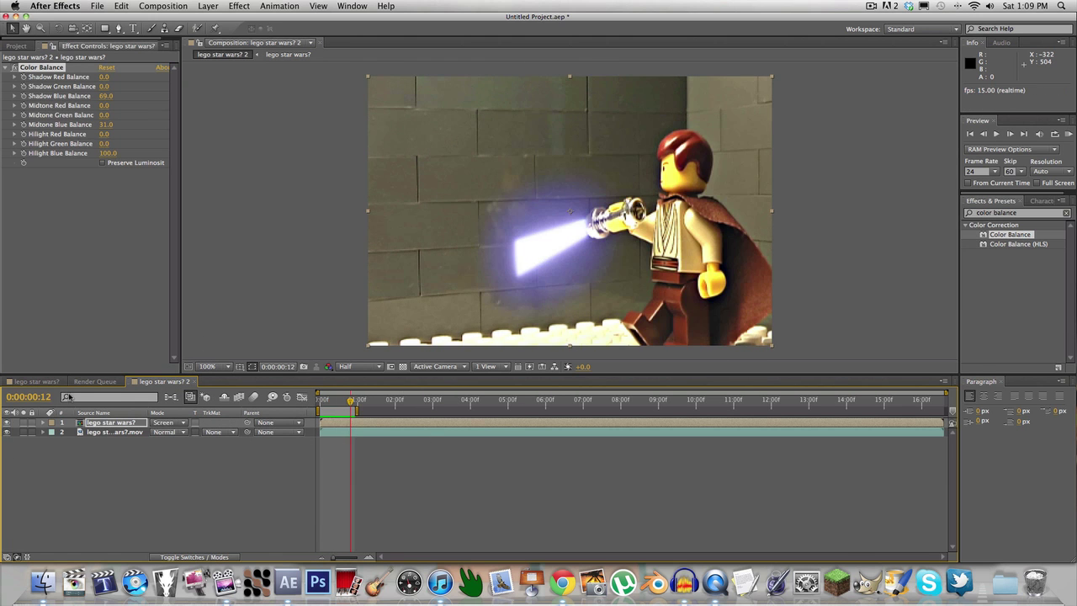
{"action": "left_click", "coordinate": [36, 382]}
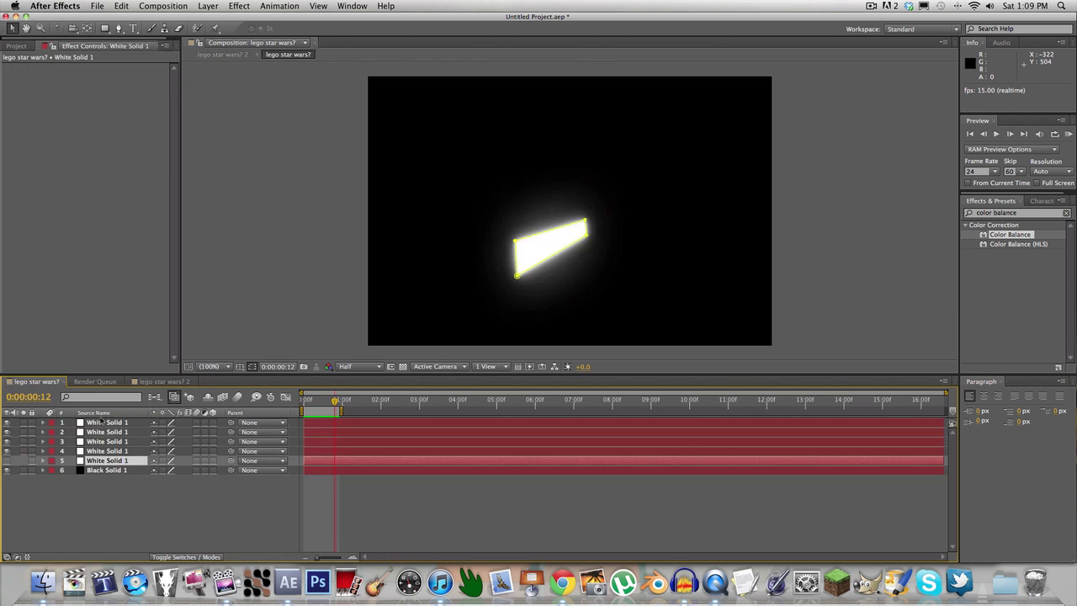
{"action": "left_click", "coordinate": [5, 462]}
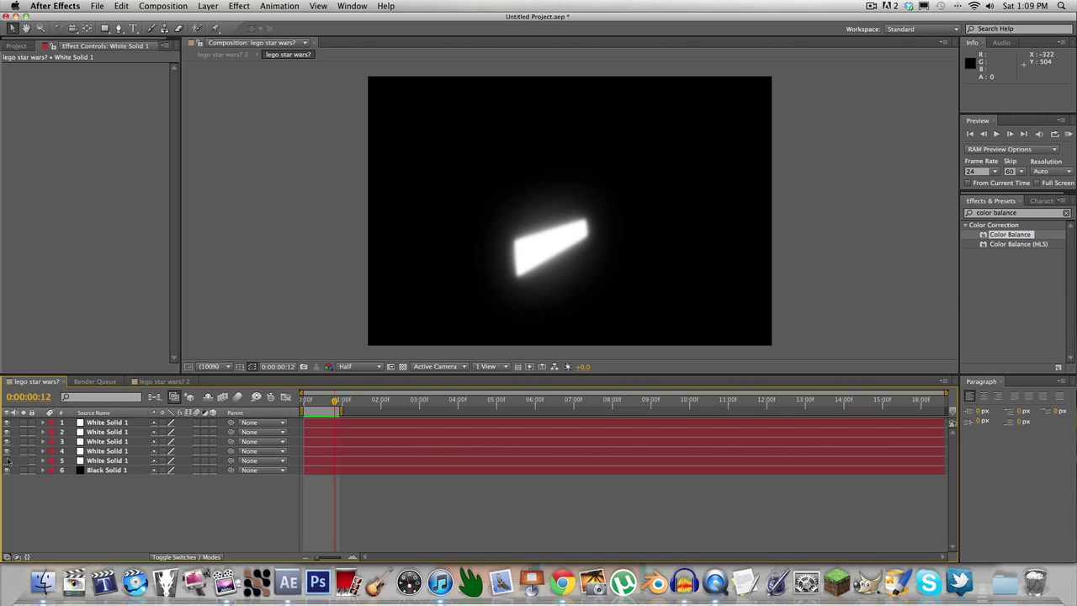
Step: Preview the wider glow in the "lego star wars? 2" composition and return to the first frame
{"action": "left_click", "coordinate": [160, 382]}
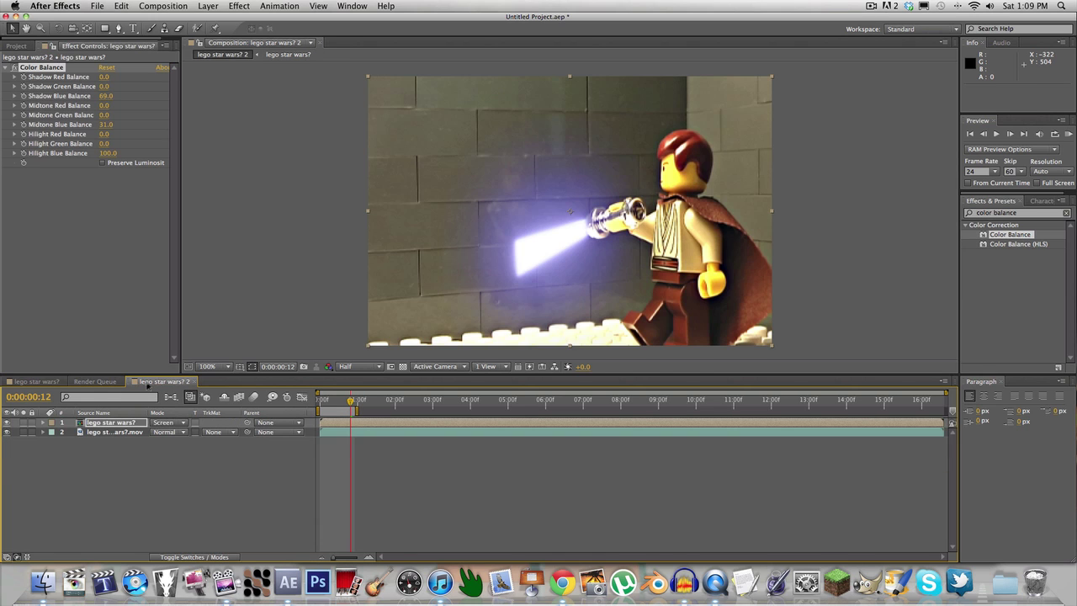
{"action": "left_click", "coordinate": [36, 382]}
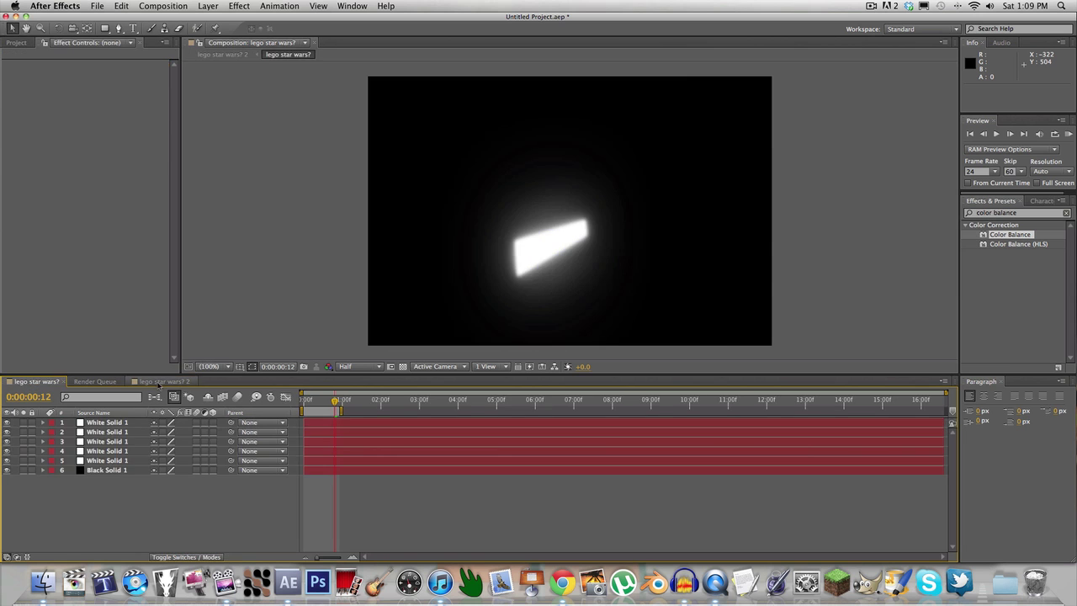
{"action": "left_click", "coordinate": [160, 381]}
{"action": "key", "text": "space"}
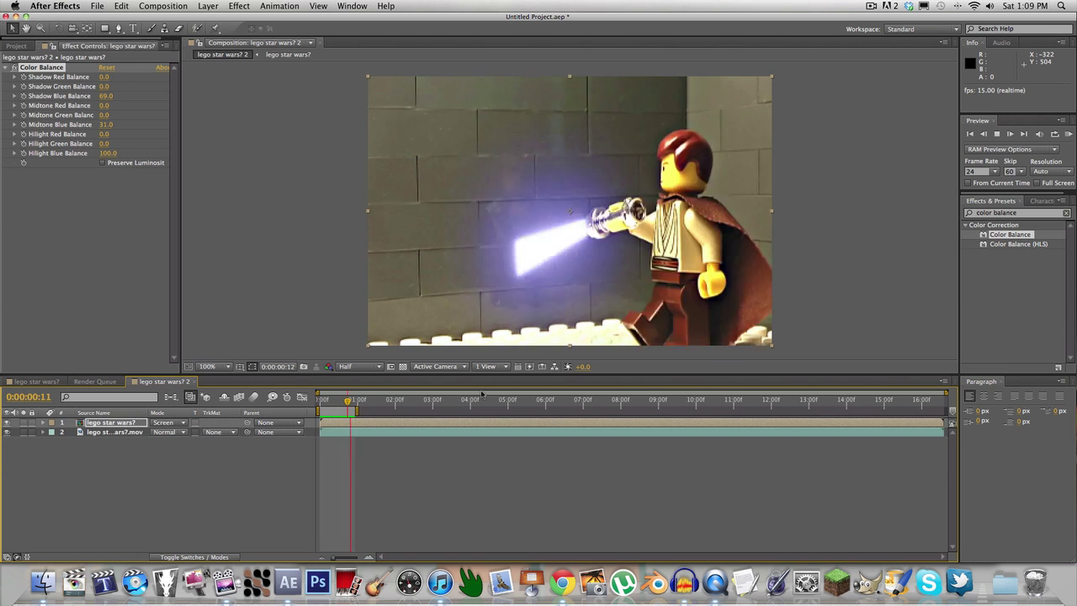
{"action": "key", "text": "space"}
{"action": "left_click_drag", "start_coordinate": [353, 400], "coordinate": [308, 403]}
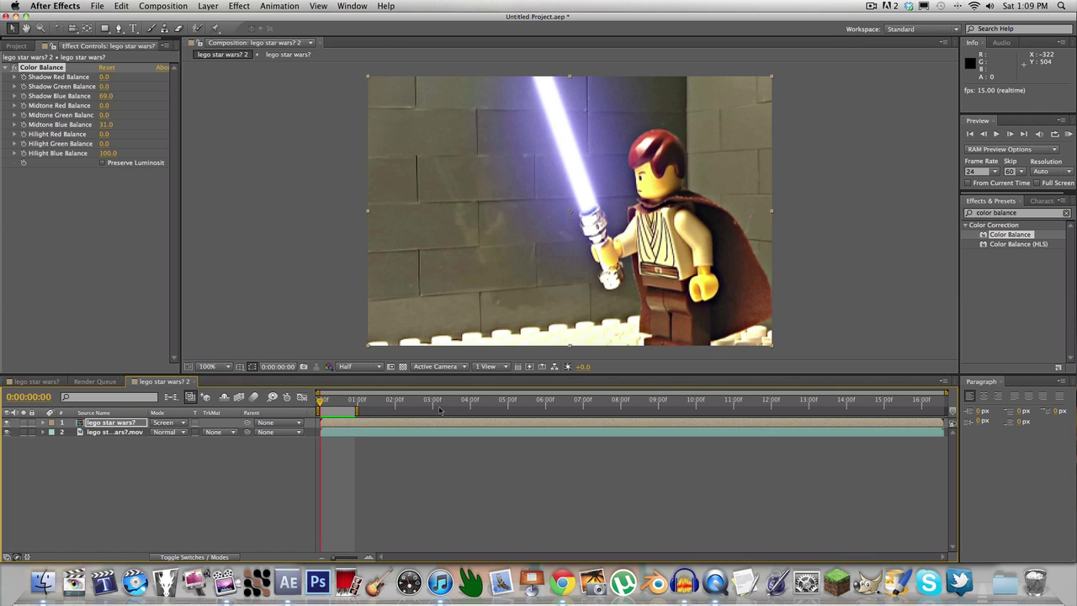
Step: Duplicate the "lego star wars?" glow layer and move the copy over the wall to about position 129, 228
{"action": "left_click", "coordinate": [392, 423]}
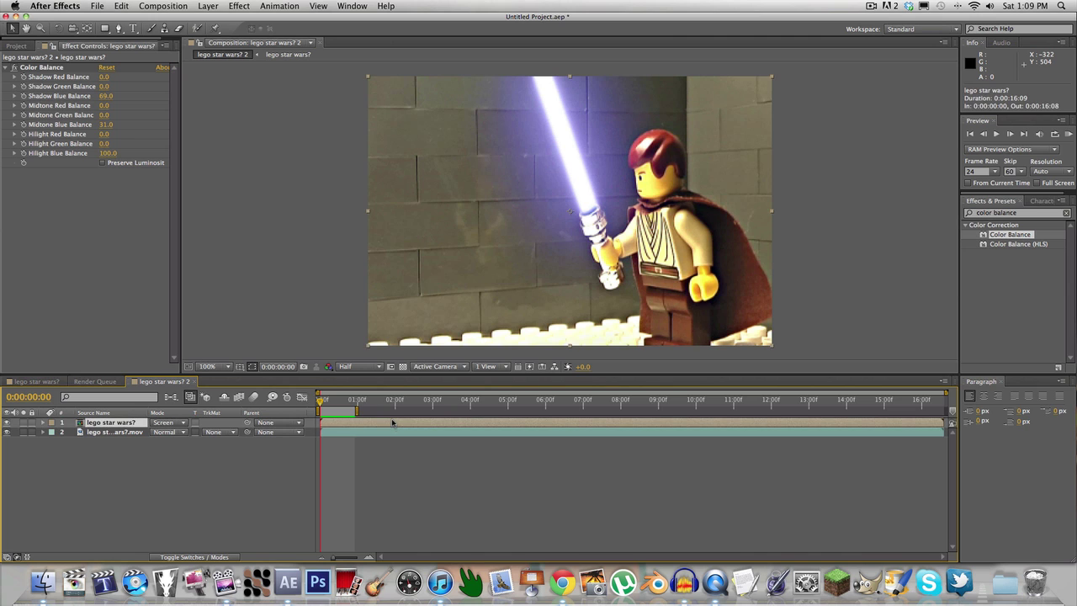
{"action": "key", "text": "super+v"}
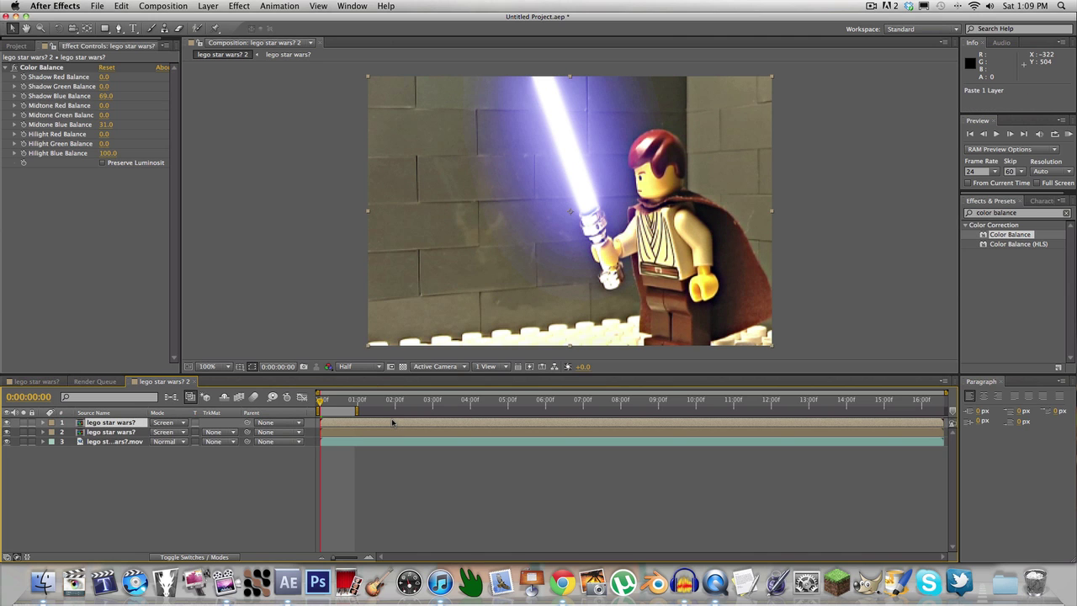
{"action": "left_click_drag", "start_coordinate": [586, 192], "coordinate": [484, 196]}
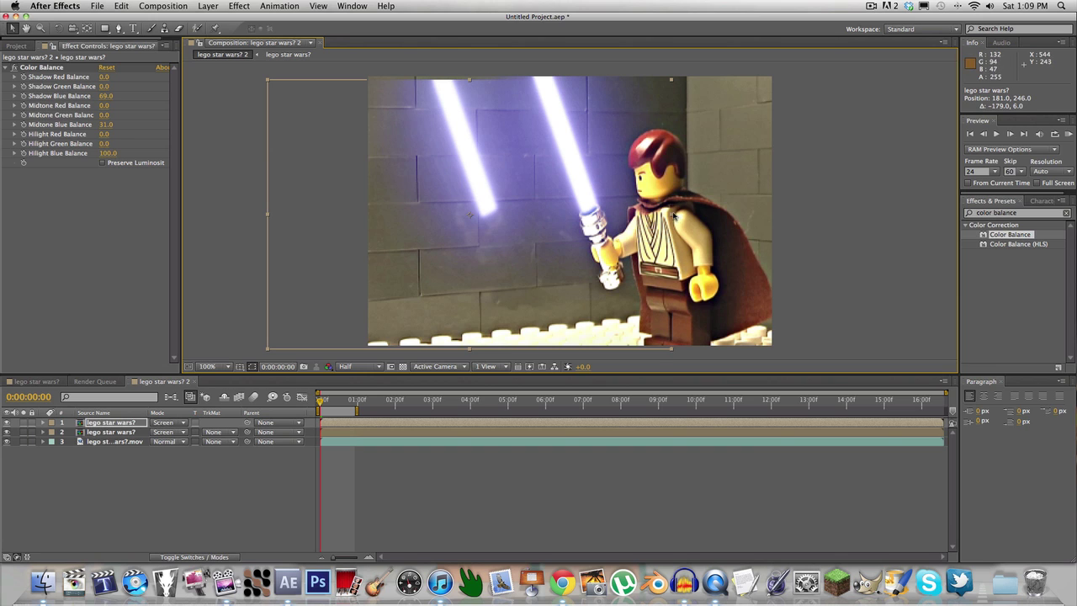
{"action": "left_click_drag", "start_coordinate": [640, 218], "coordinate": [611, 207]}
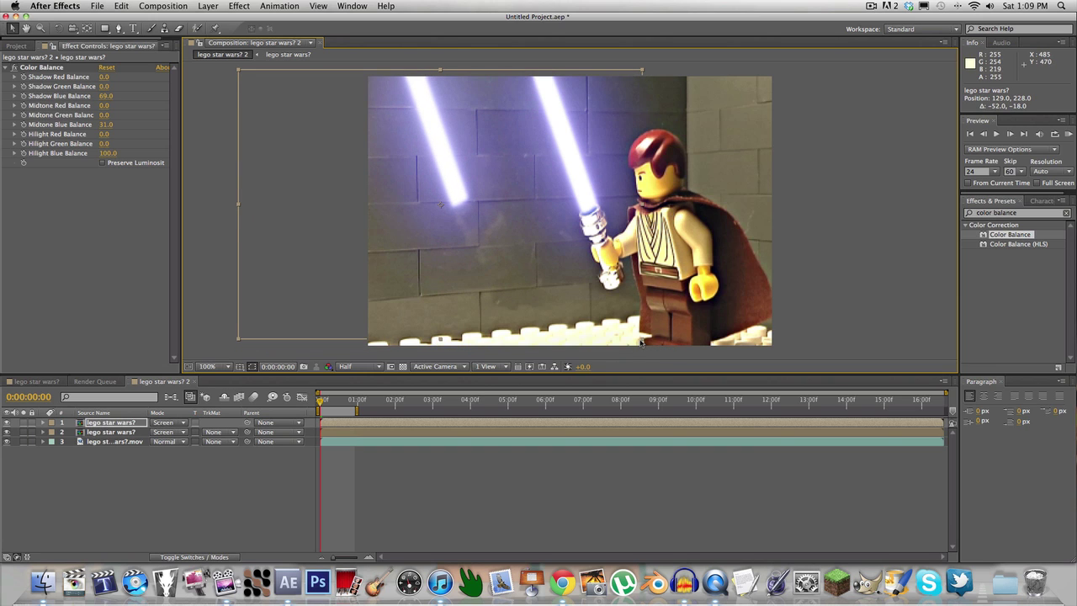
Step: Scale the copied glow layer down and move it to about position 135, 229
{"action": "left_click_drag", "start_coordinate": [643, 341], "coordinate": [736, 335]}
{"action": "left_click", "coordinate": [623, 302]}
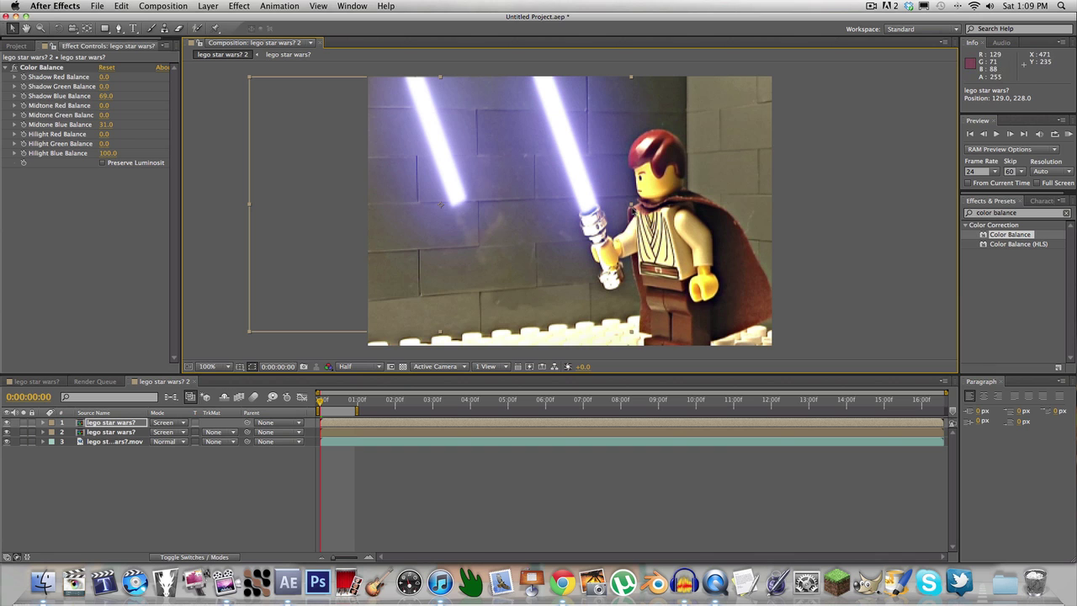
{"action": "left_click_drag", "start_coordinate": [727, 203], "coordinate": [737, 212]}
{"action": "left_click_drag", "start_coordinate": [657, 208], "coordinate": [634, 102]}
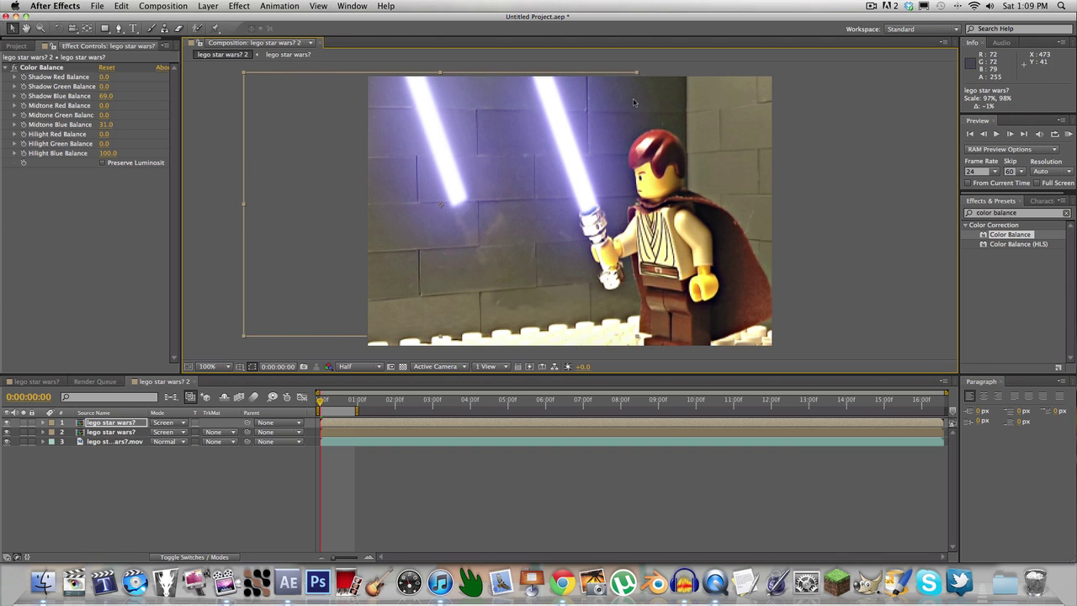
{"action": "key", "text": "super+shift+a"}
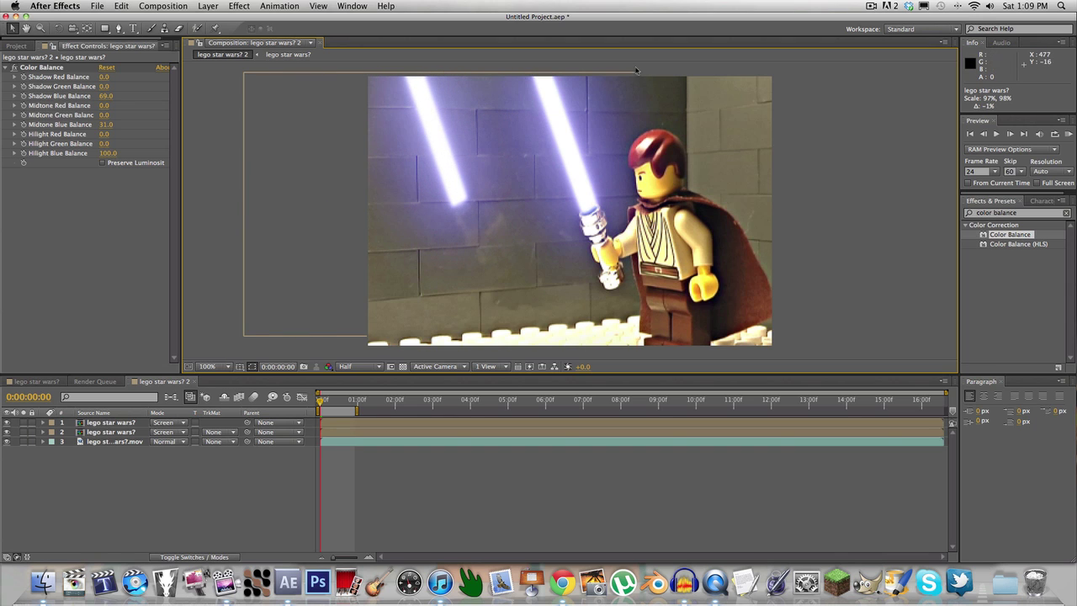
{"action": "left_click", "coordinate": [630, 80]}
{"action": "left_click_drag", "start_coordinate": [638, 76], "coordinate": [602, 101]}
{"action": "mouse_move", "coordinate": [524, 140]}
{"action": "left_mouse_down"}
{"action": "mouse_move", "coordinate": [598, 84]}
{"action": "mouse_move", "coordinate": [529, 145]}
{"action": "left_mouse_up"}
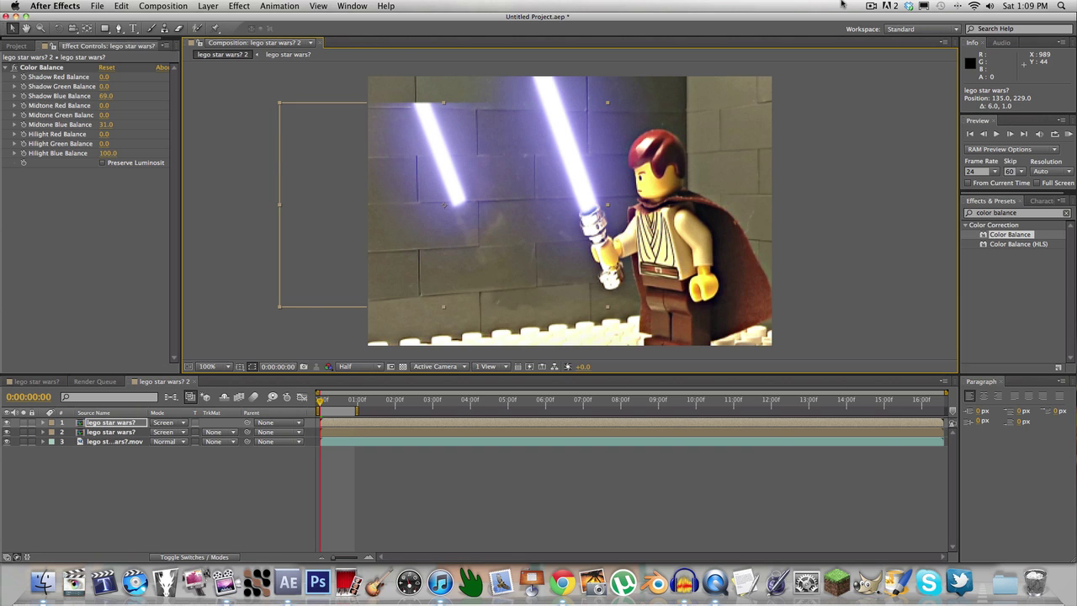
{"action": "left_click", "coordinate": [871, 6]}
{"action": "left_click", "coordinate": [836, 140]}
{"action": "left_click", "coordinate": [937, 207]}
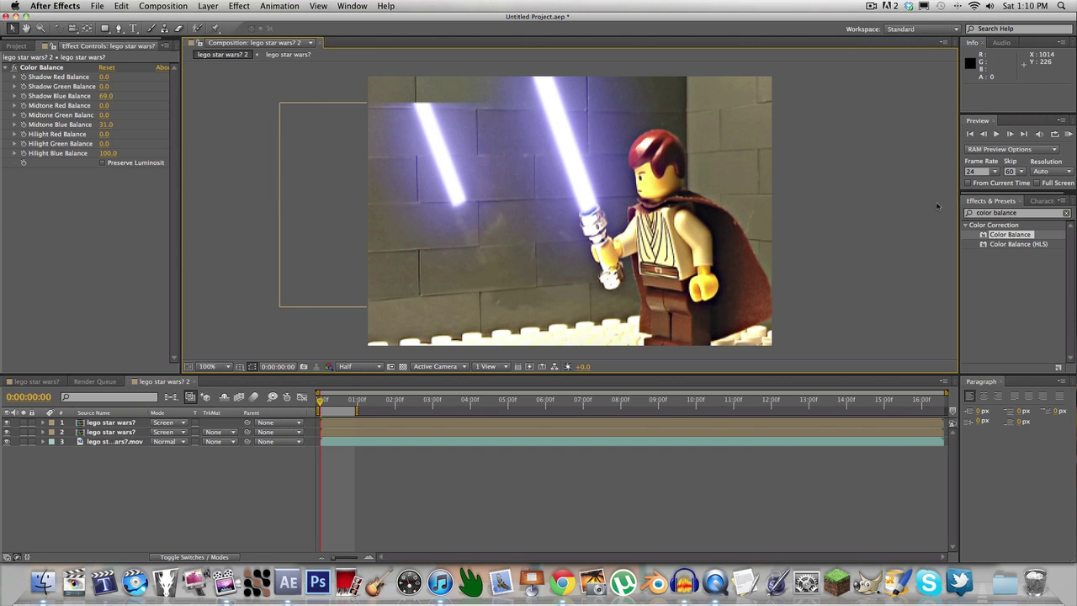
Step: Find the Gaussian Blur effect, apply it to the copied glow layer and set Blurriness to 63
{"action": "left_click", "coordinate": [1066, 214]}
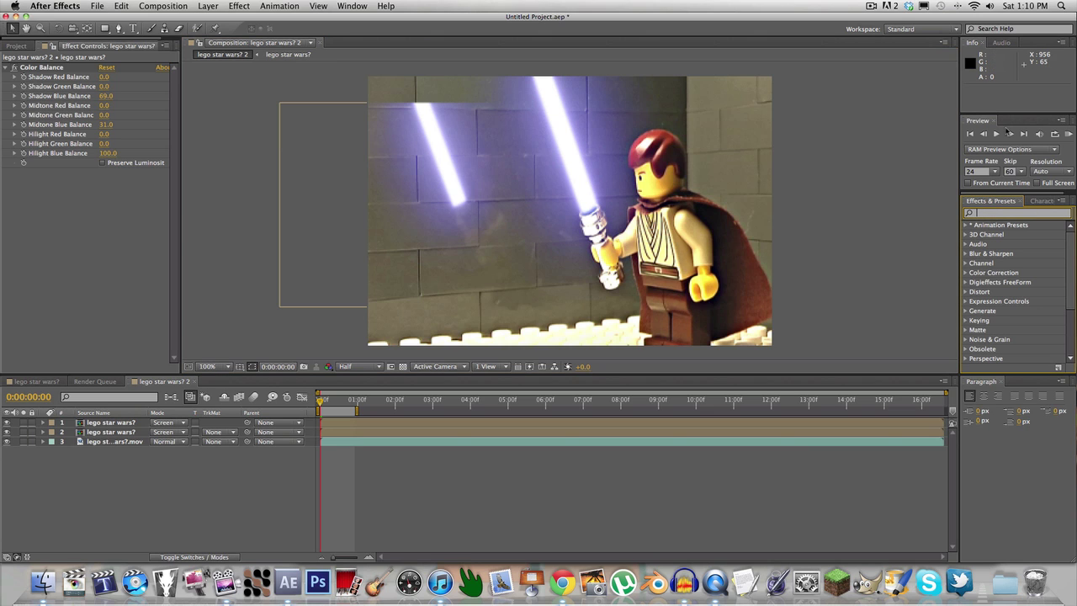
{"action": "type", "text": "blur"}
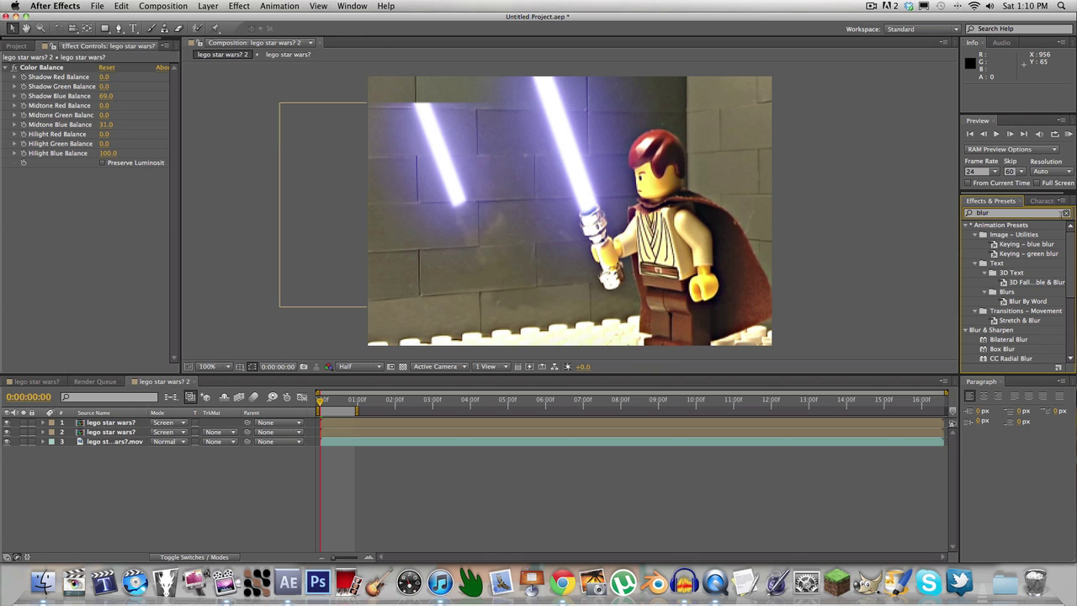
{"action": "left_click", "coordinate": [1067, 214]}
{"action": "type", "text": "gaussian"}
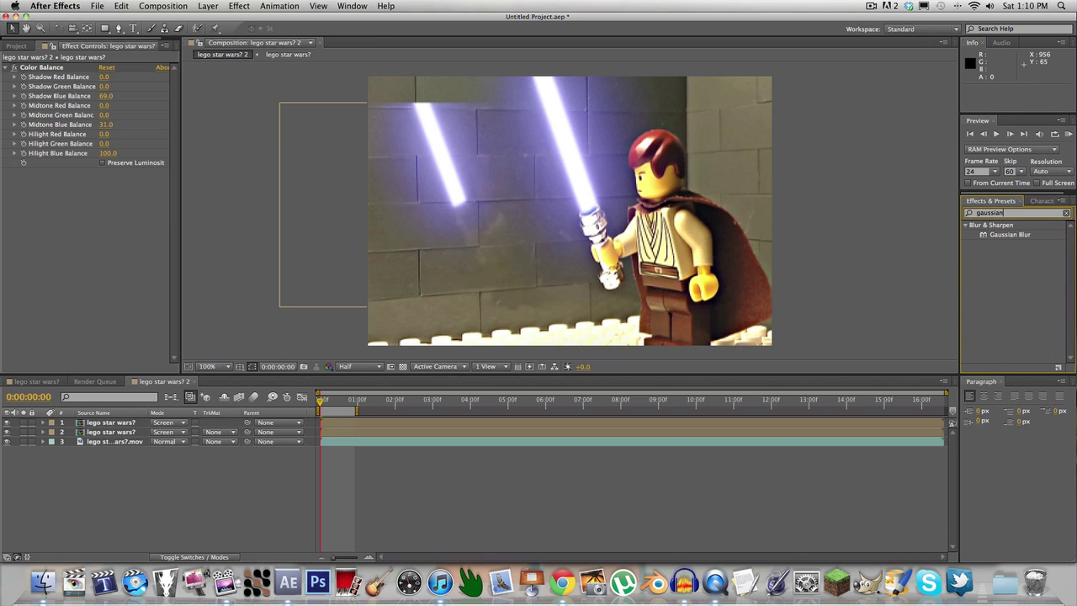
{"action": "left_click_drag", "start_coordinate": [1027, 236], "coordinate": [437, 423]}
{"action": "left_click_drag", "start_coordinate": [107, 184], "coordinate": [241, 172]}
Step: Scale the blurred glow copy to about 87.1% and place it at about position 125, 211 over the wall
{"action": "left_click_drag", "start_coordinate": [379, 187], "coordinate": [450, 196]}
{"action": "left_click_drag", "start_coordinate": [364, 185], "coordinate": [355, 155]}
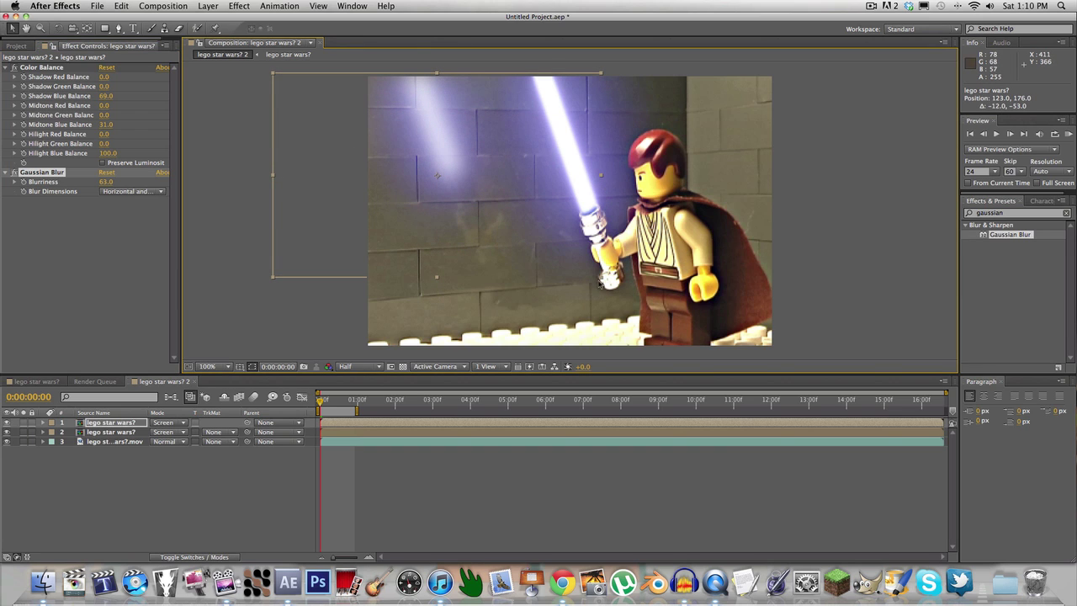
{"action": "left_click_drag", "start_coordinate": [272, 276], "coordinate": [261, 292]}
{"action": "key", "text": "super+shift+a"}
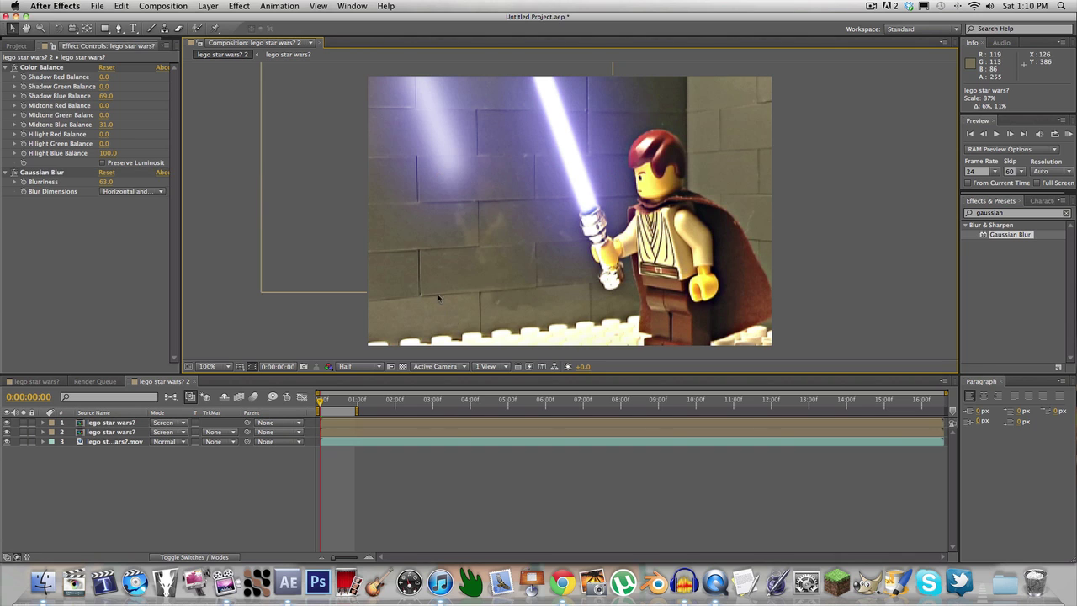
{"action": "left_click_drag", "start_coordinate": [463, 218], "coordinate": [466, 238]}
{"action": "left_click", "coordinate": [674, 451]}
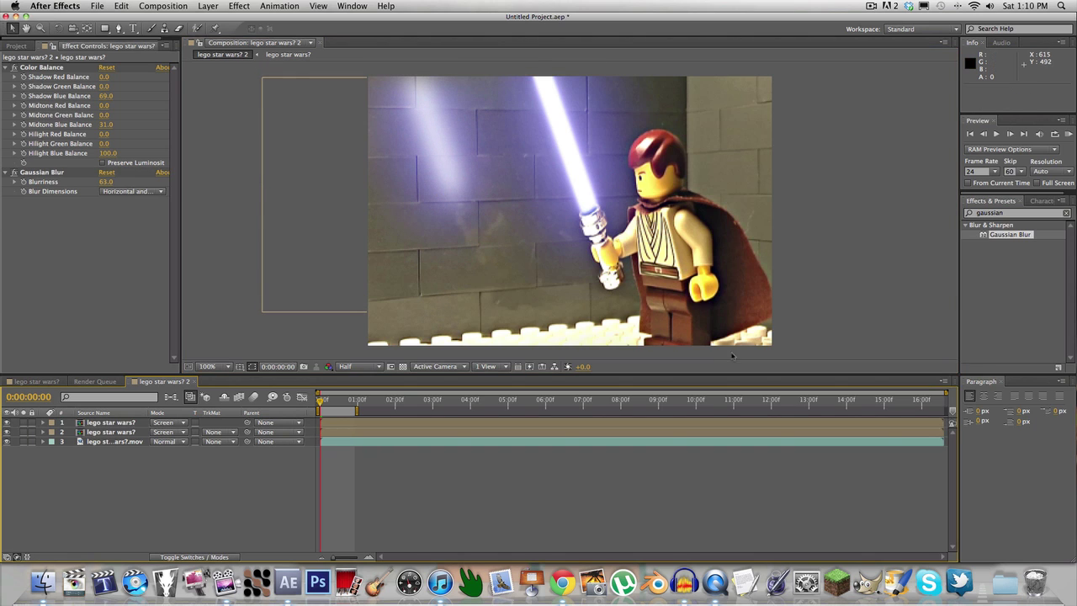
Step: Set the blurred glow copy's Opacity to 74% in its Transform properties
{"action": "left_click", "coordinate": [43, 423]}
{"action": "left_click", "coordinate": [51, 451]}
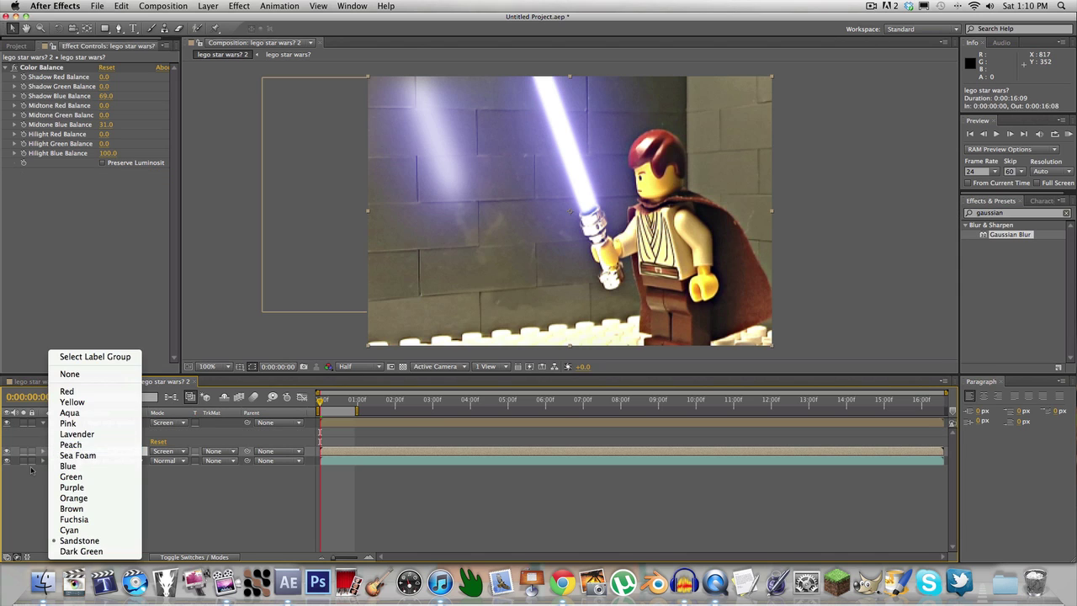
{"action": "left_click", "coordinate": [42, 441]}
{"action": "left_click", "coordinate": [53, 441]}
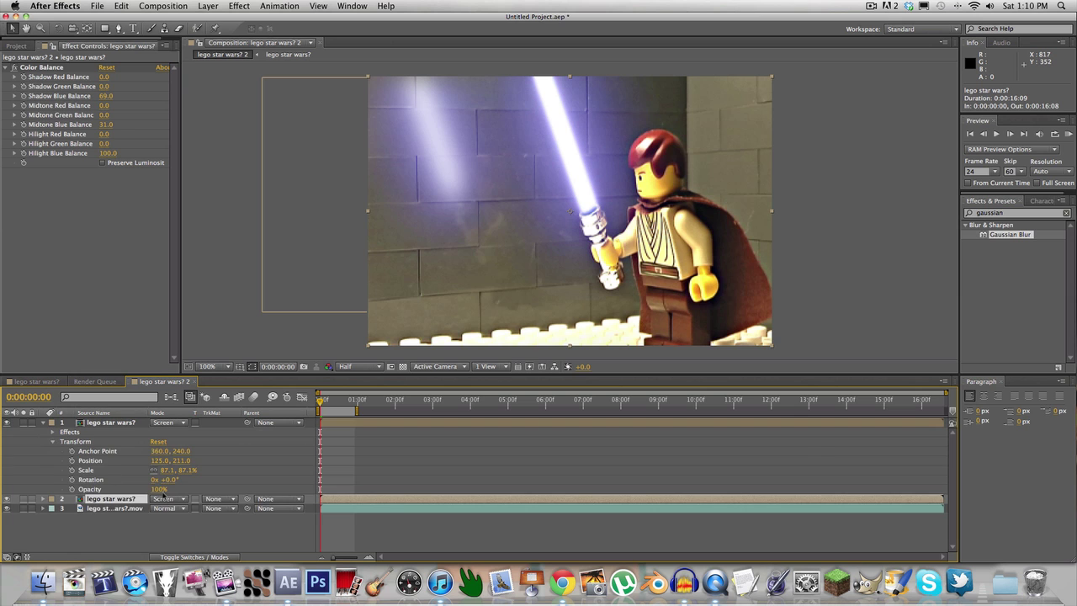
{"action": "left_click_drag", "start_coordinate": [158, 489], "coordinate": [135, 489]}
{"action": "left_click", "coordinate": [383, 428]}
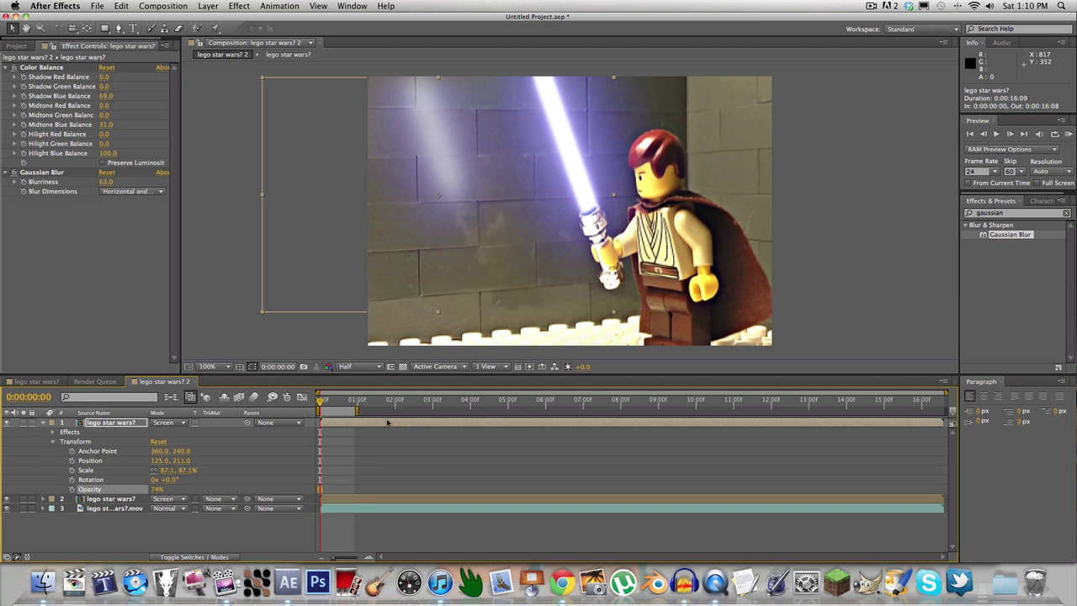
{"action": "left_click", "coordinate": [391, 439]}
Step: Preview the clip with the blurred glow on the wall and go to frame 0:00:00:07
{"action": "key", "text": "space"}
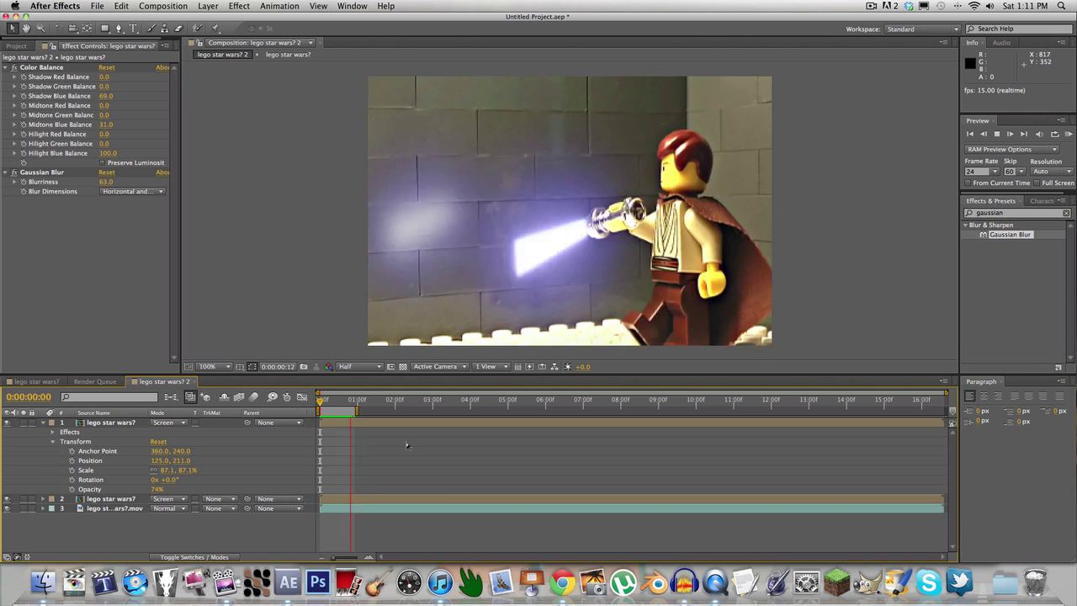
{"action": "key", "text": "space"}
{"action": "left_click_drag", "start_coordinate": [354, 400], "coordinate": [340, 410]}
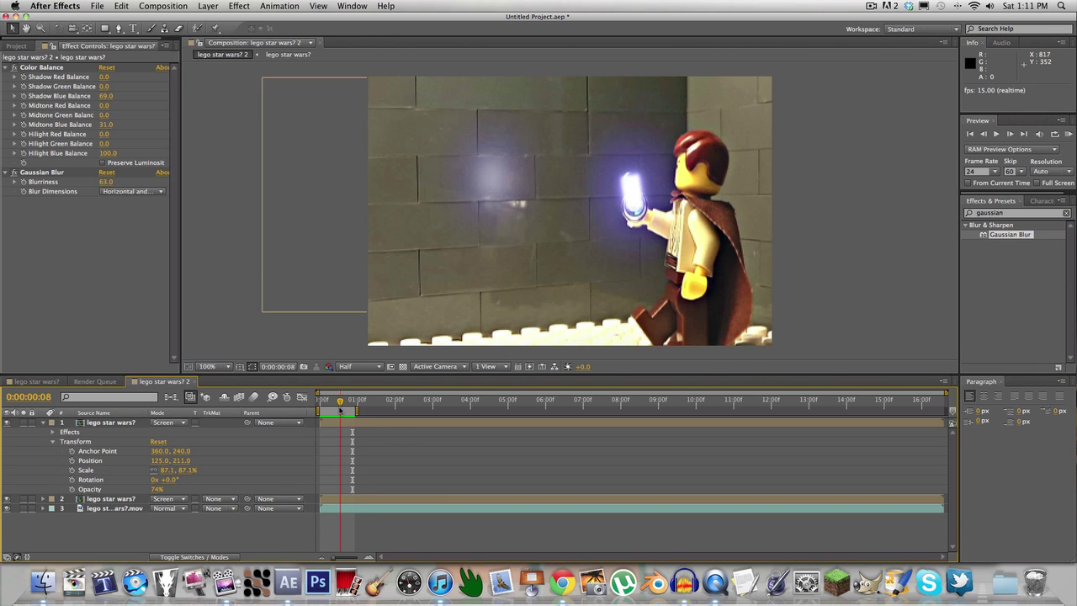
{"action": "mouse_move", "coordinate": [340, 410]}
{"action": "left_mouse_down"}
{"action": "mouse_move", "coordinate": [322, 409]}
{"action": "mouse_move", "coordinate": [341, 410]}
{"action": "left_mouse_up"}
{"action": "left_click", "coordinate": [983, 133]}
{"action": "left_click", "coordinate": [983, 133]}
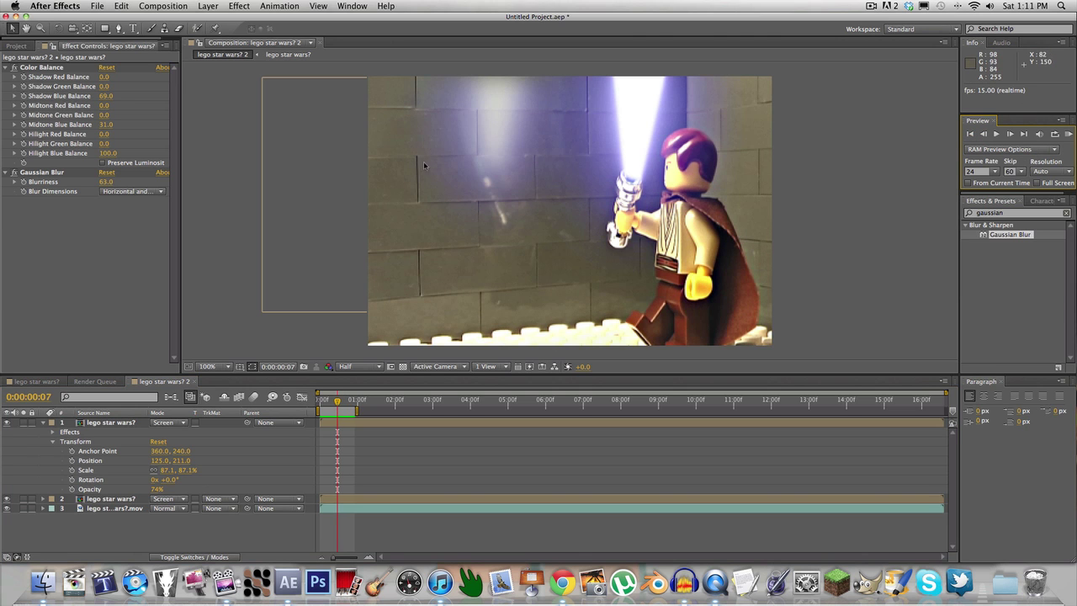
Step: Inspect the wall reflection up close, fit the view up to 100%, and preview the clip from the first frame
{"action": "key", "text": "period"}
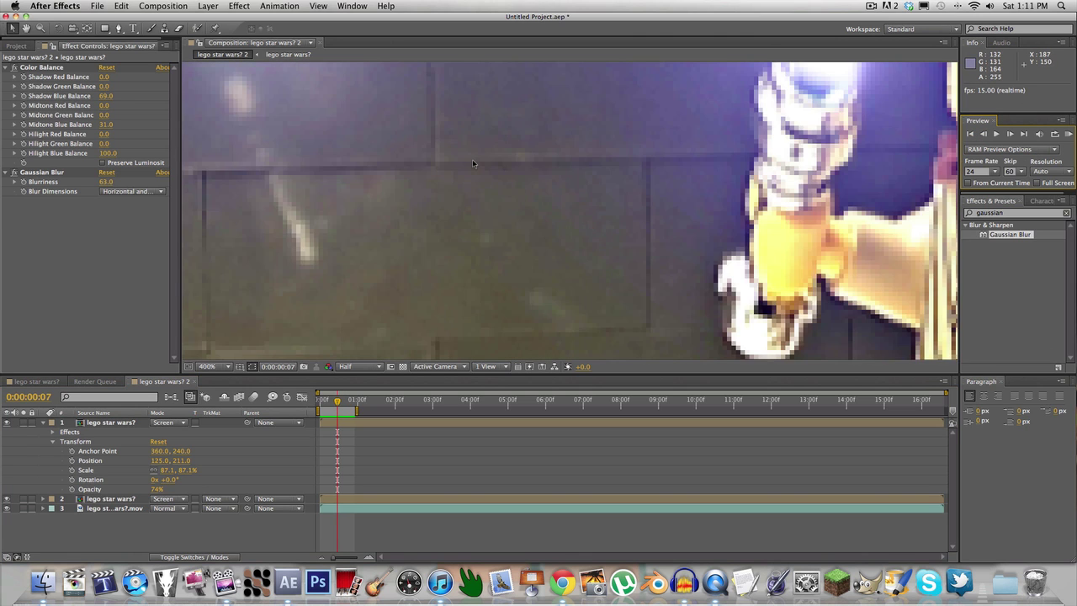
{"action": "scroll", "coordinate": [573, 252], "scroll_direction": "down", "scroll_amount": 2}
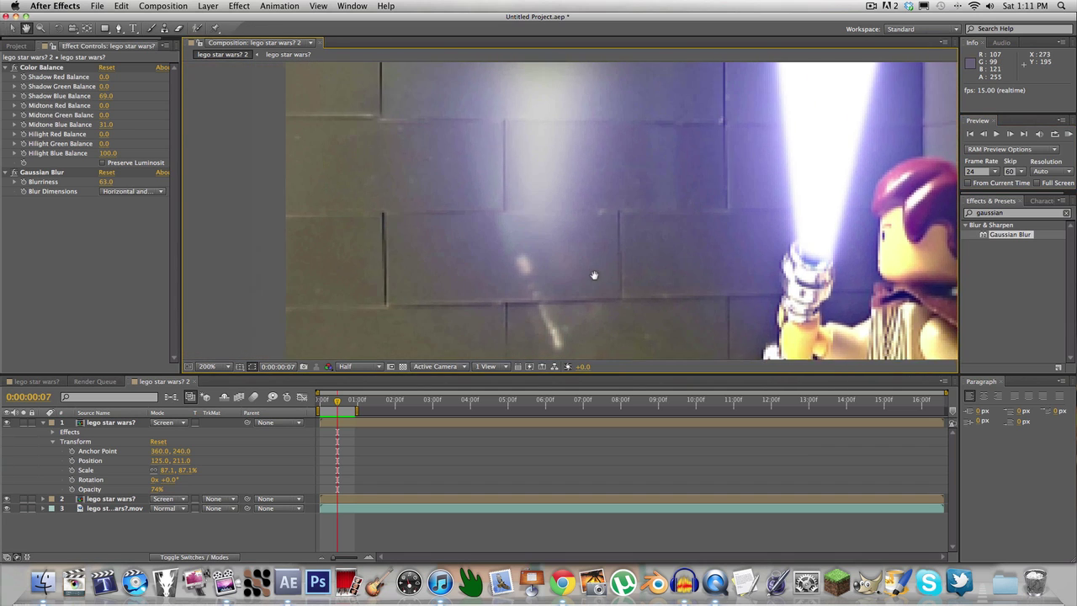
{"action": "left_click", "coordinate": [215, 369]}
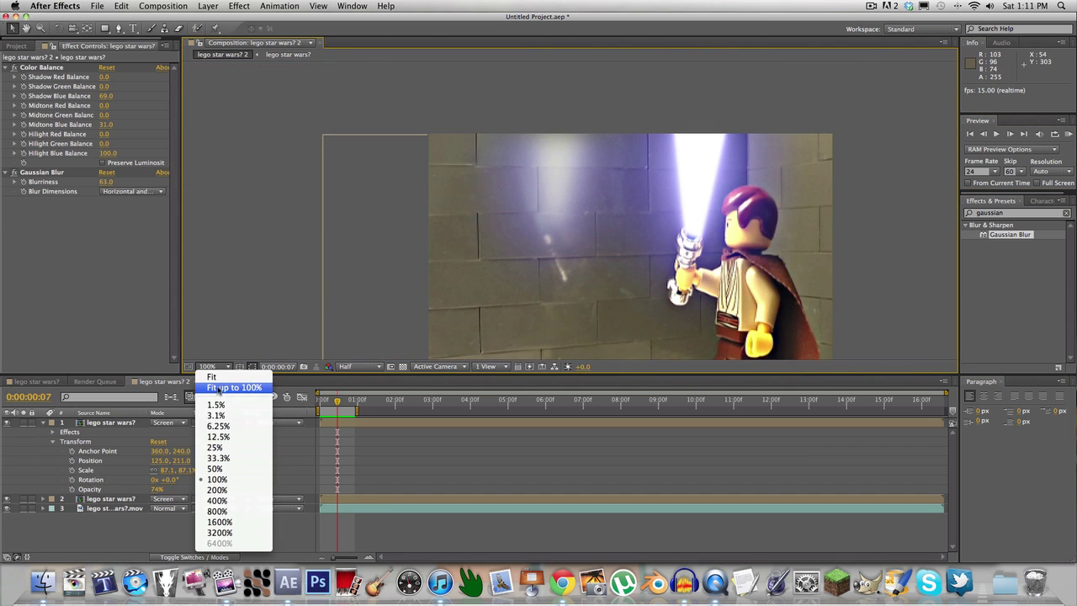
{"action": "left_click", "coordinate": [223, 389]}
{"action": "left_click", "coordinate": [326, 402]}
{"action": "left_click_drag", "start_coordinate": [326, 401], "coordinate": [280, 410]}
{"action": "key", "text": "space"}
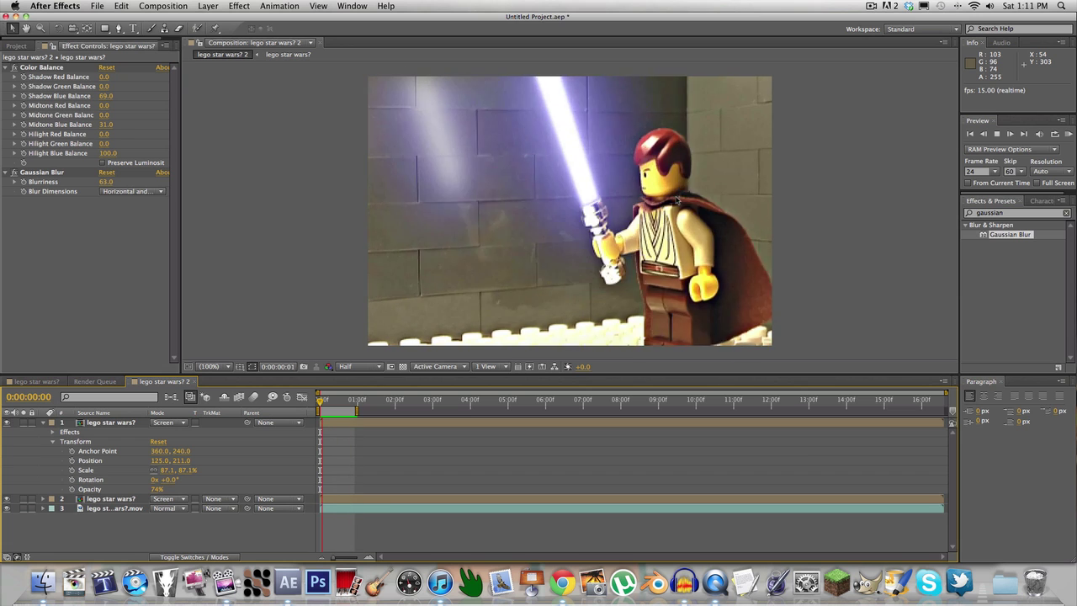
{"action": "key", "text": "space"}
{"action": "key", "text": "space"}
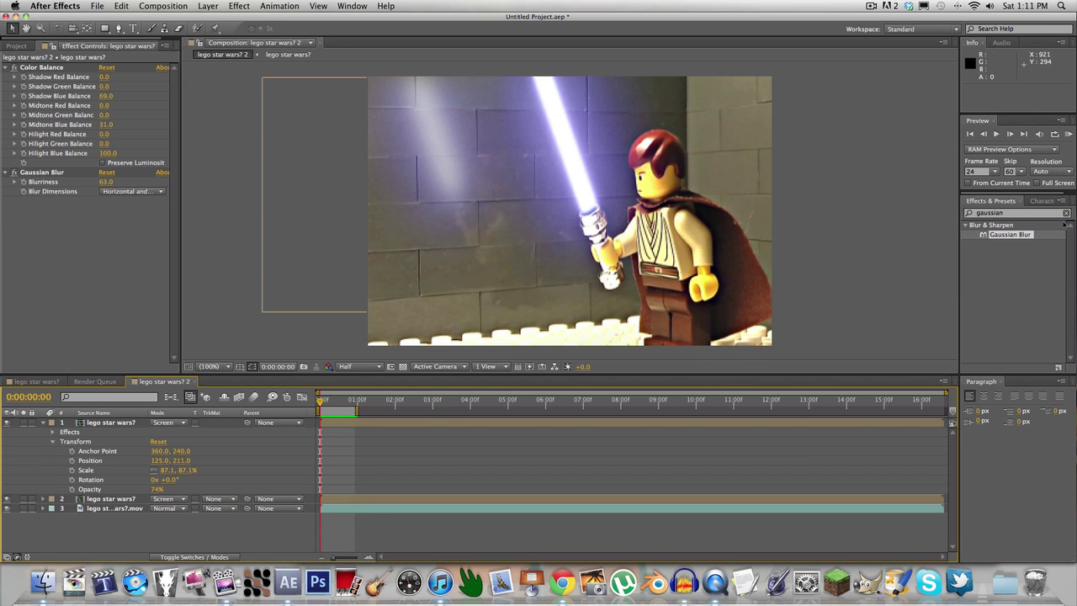
Step: Search the effects for curves and pre-compose all three layers as Pre-comp 1, moving all attributes into the new composition
{"action": "left_click", "coordinate": [1067, 214]}
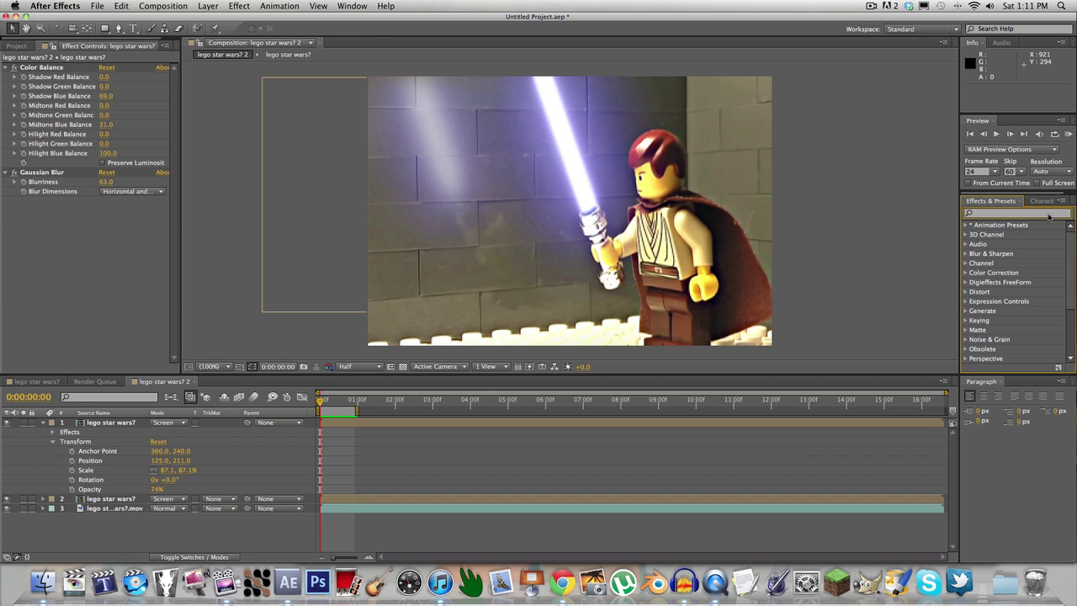
{"action": "type", "text": "curves"}
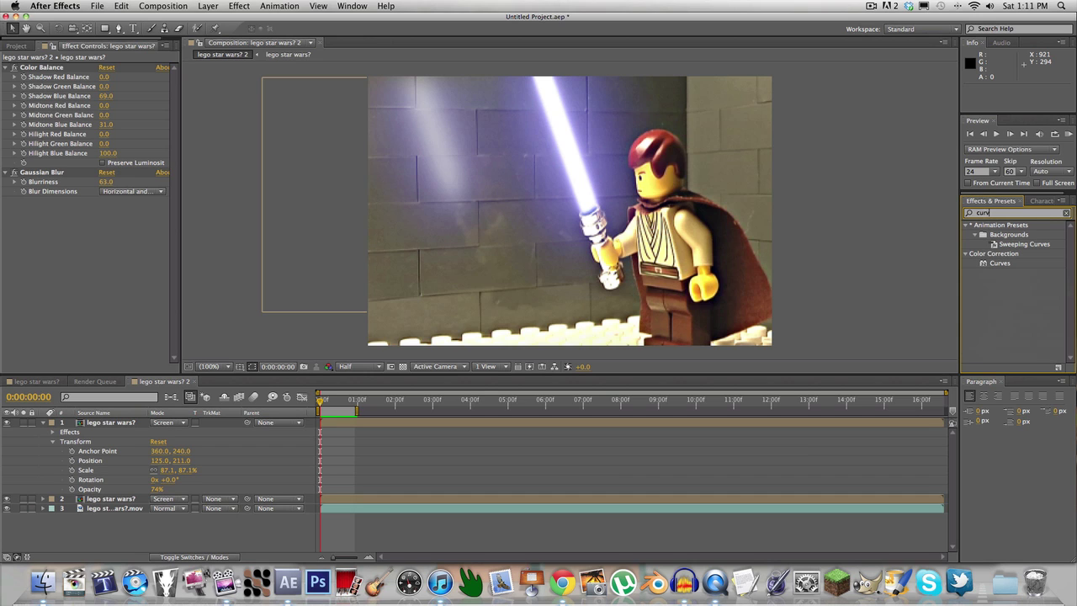
{"action": "left_click", "coordinate": [43, 423]}
{"action": "left_click", "coordinate": [85, 424]}
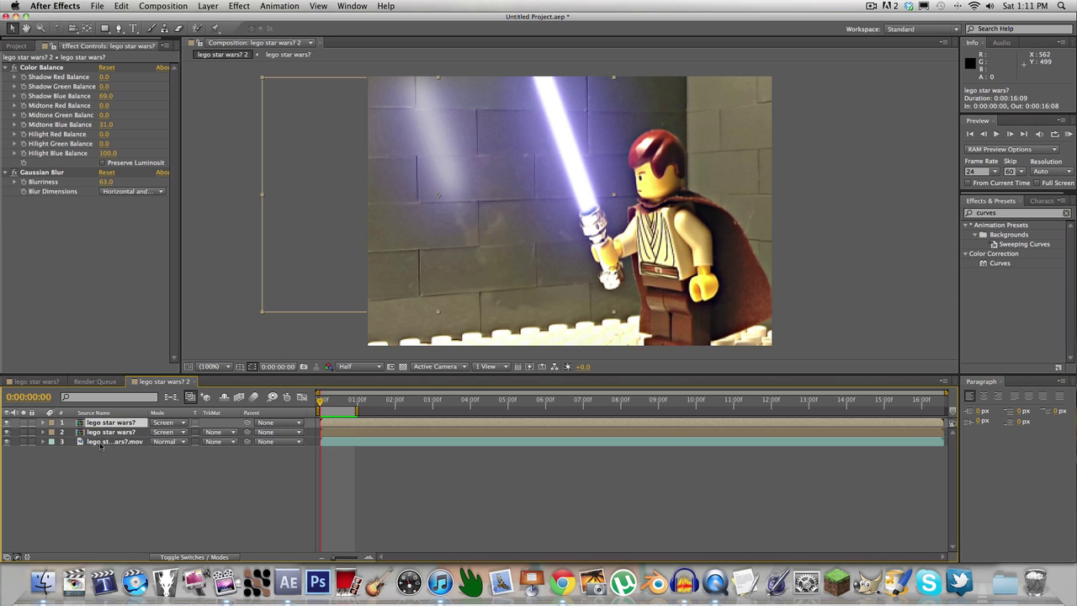
{"action": "left_click", "coordinate": [106, 442], "text": "shift"}
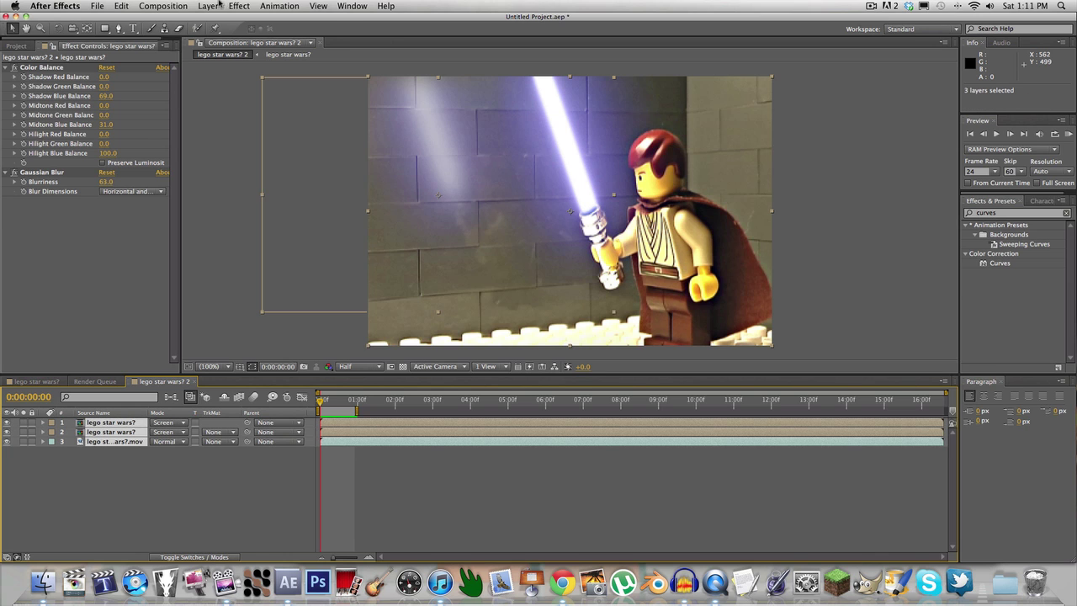
{"action": "left_click", "coordinate": [220, 5]}
{"action": "mouse_move", "coordinate": [235, 199]}
{"action": "left_click", "coordinate": [233, 376]}
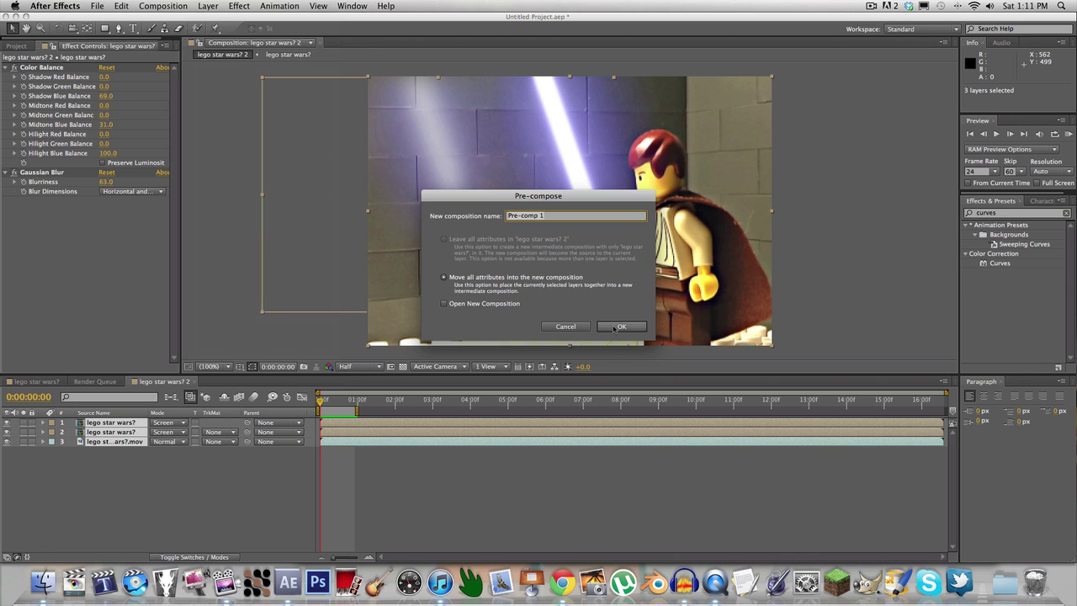
{"action": "left_click", "coordinate": [621, 327]}
Step: Apply the Curves effect to Pre-comp 1, bend the middle of its RGB curve slightly downward, and preview the clip
{"action": "left_click", "coordinate": [626, 479]}
{"action": "key", "text": "space"}
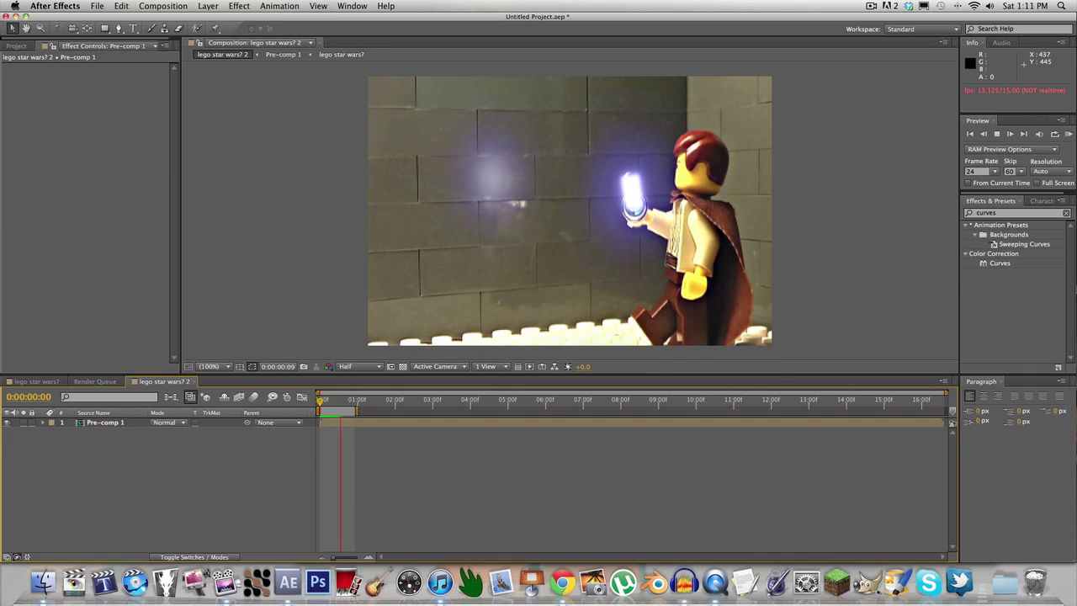
{"action": "left_click_drag", "start_coordinate": [1015, 262], "coordinate": [577, 421]}
{"action": "left_click_drag", "start_coordinate": [79, 140], "coordinate": [83, 144]}
{"action": "key", "text": "space"}
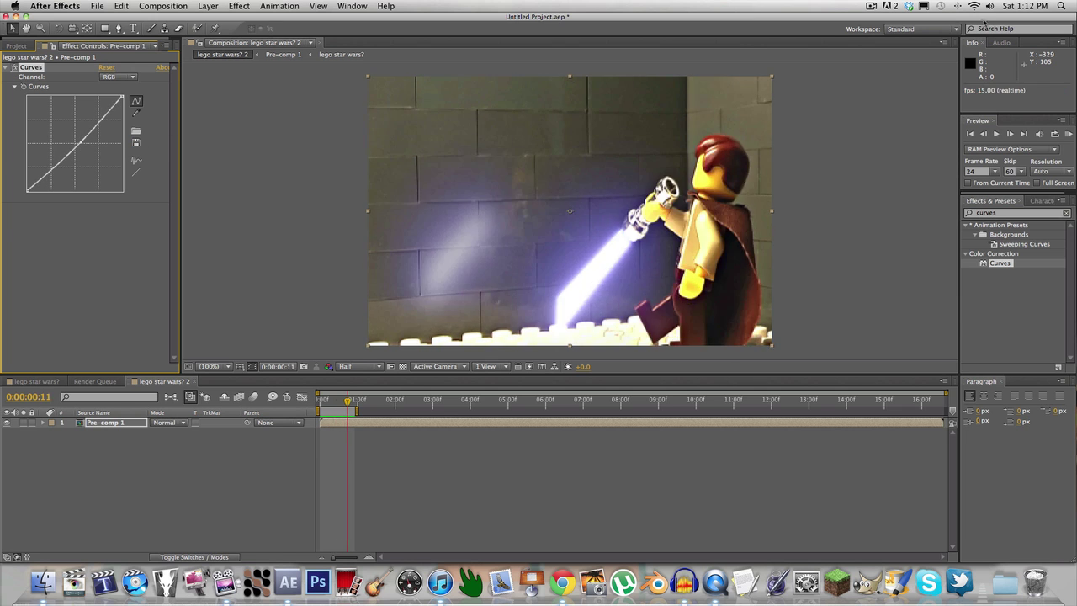
Step: Scale Pre-comp 1 up to 108% in the composition and apply the Wiggle - position preset to it
{"action": "left_click", "coordinate": [773, 349]}
{"action": "left_click_drag", "start_coordinate": [772, 349], "coordinate": [799, 359]}
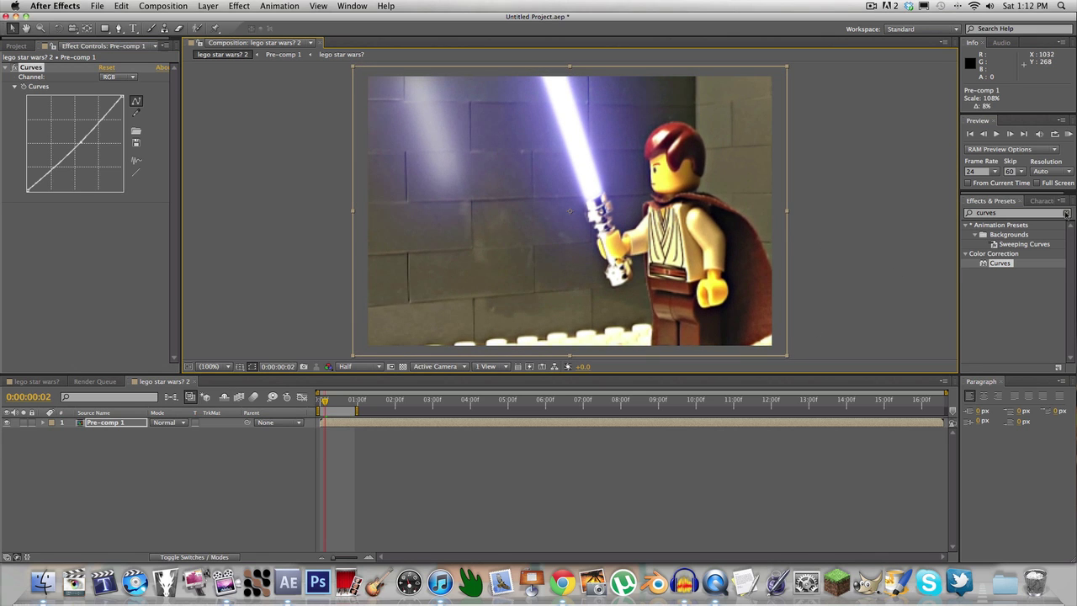
{"action": "left_click", "coordinate": [1067, 214]}
{"action": "type", "text": "wiggle pos"}
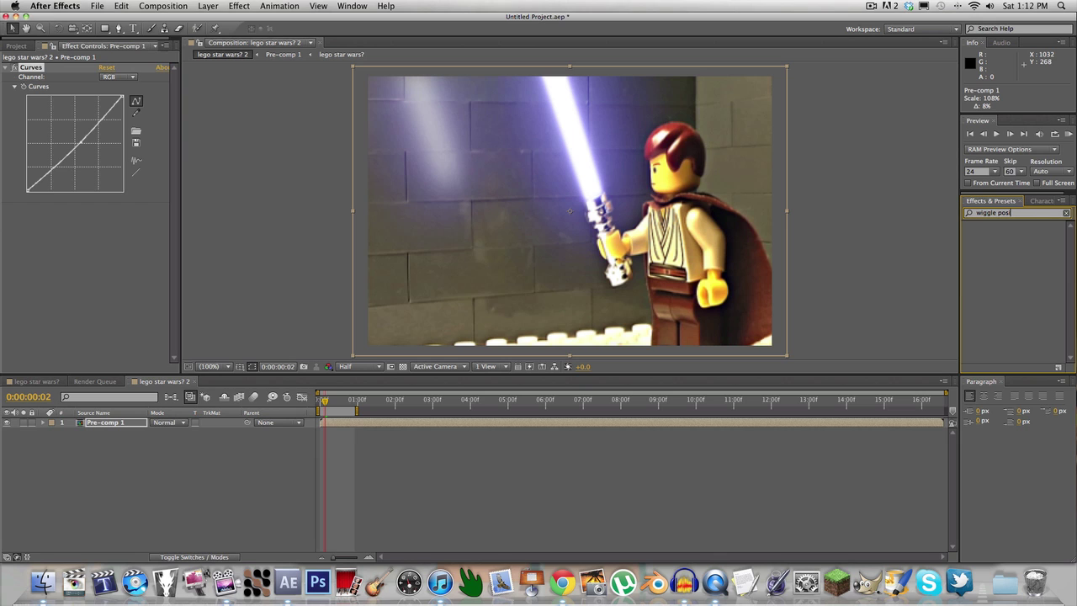
{"action": "key", "text": "BackSpace"}
{"action": "key", "text": "BackSpace"}
{"action": "left_click_drag", "start_coordinate": [1028, 257], "coordinate": [526, 424]}
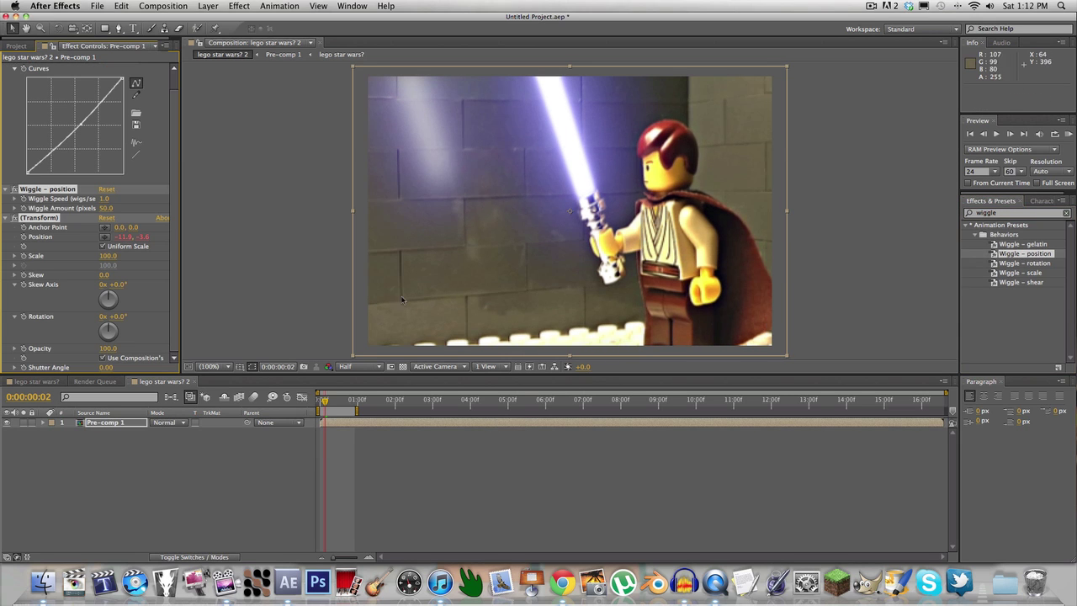
Step: Preview the clip to check the position wiggle on the pre-composed layer
{"action": "key", "text": "space"}
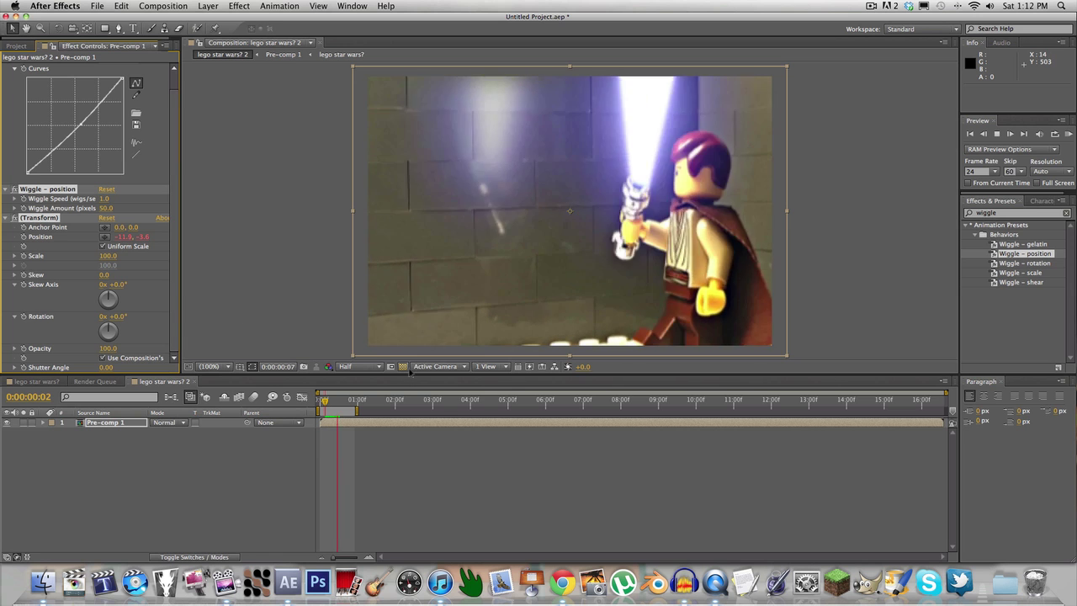
{"action": "left_click", "coordinate": [487, 504]}
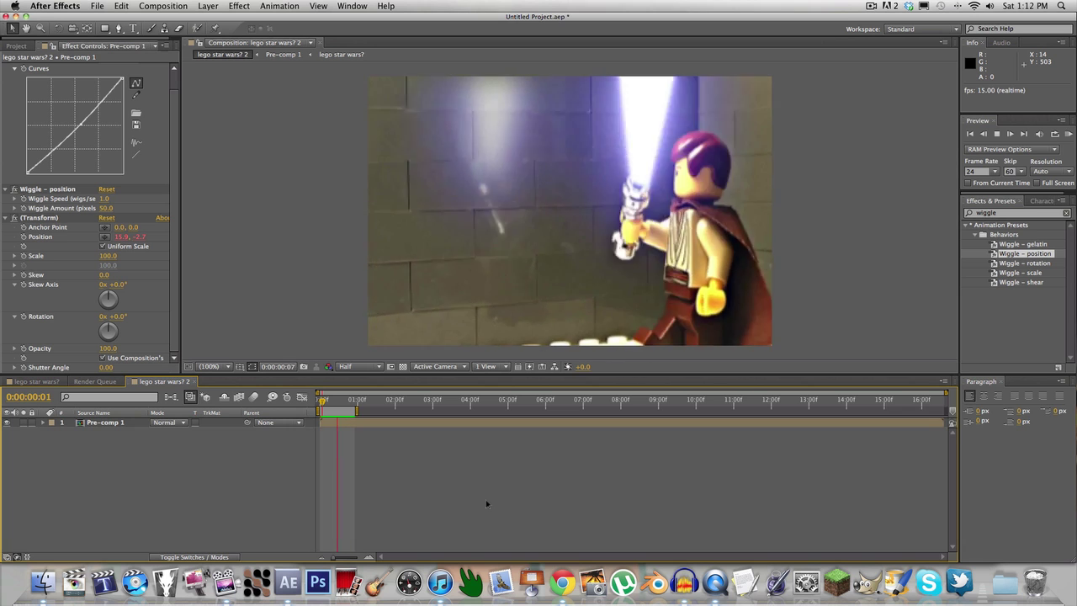
{"action": "key", "text": "space"}
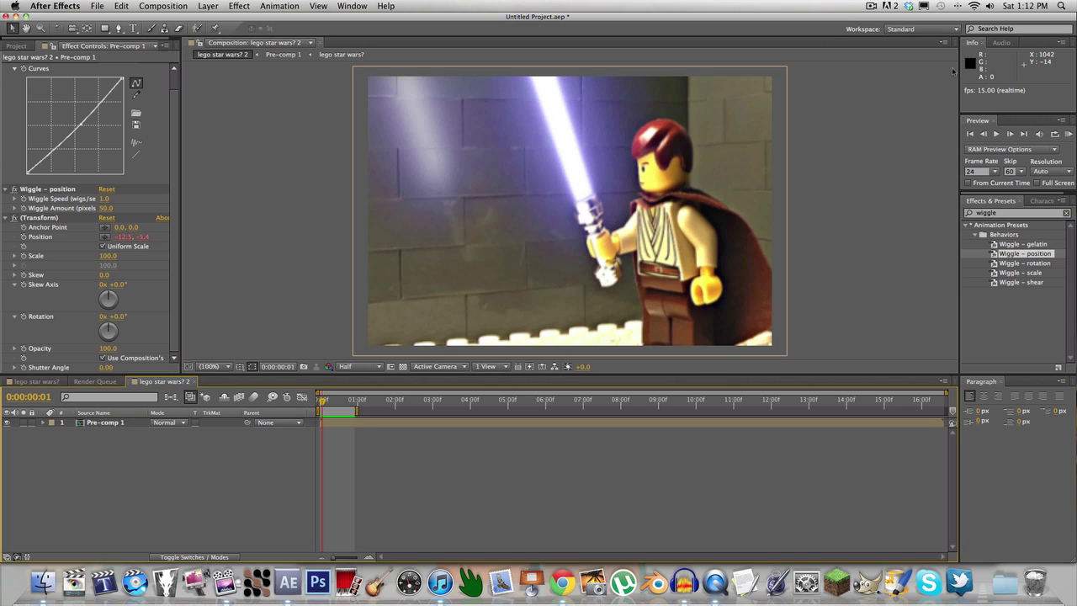
{"action": "left_click", "coordinate": [874, 6]}
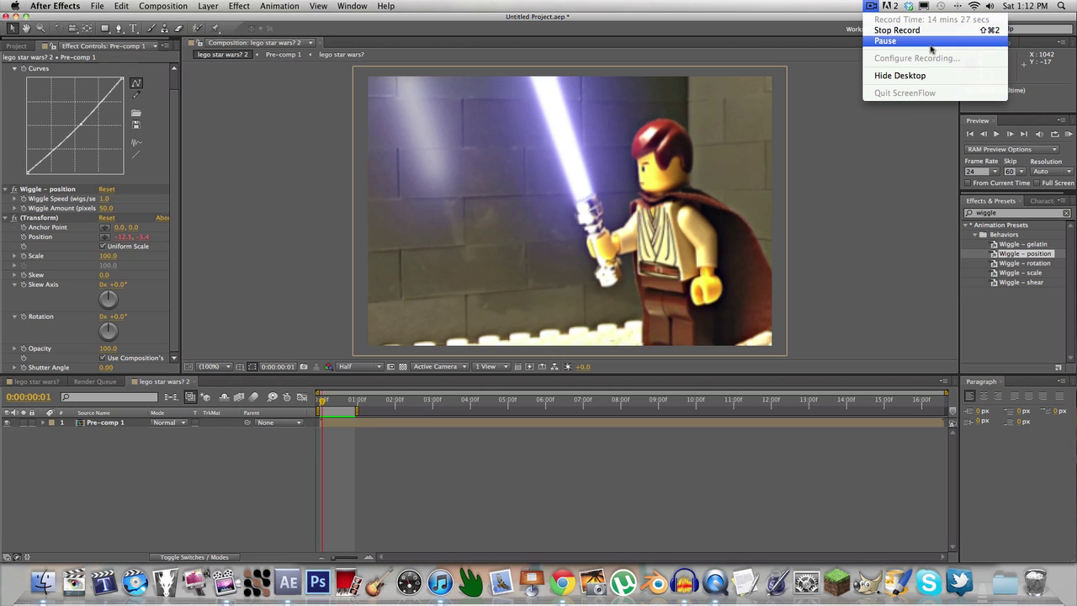